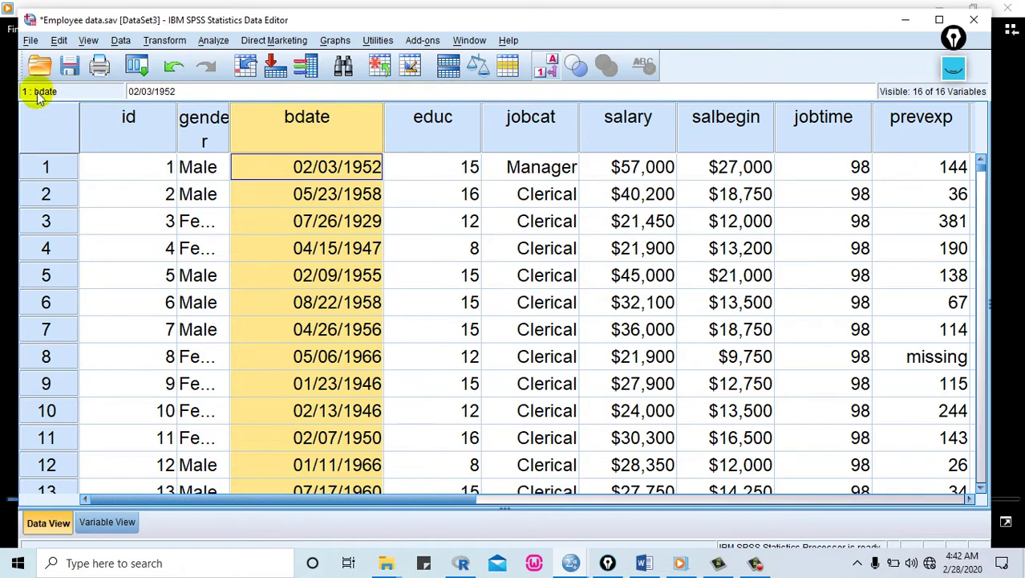
- Start saving the dataset as a new file with the Desktop as the destination folder
{"action": "left_click", "coordinate": [31, 42]}
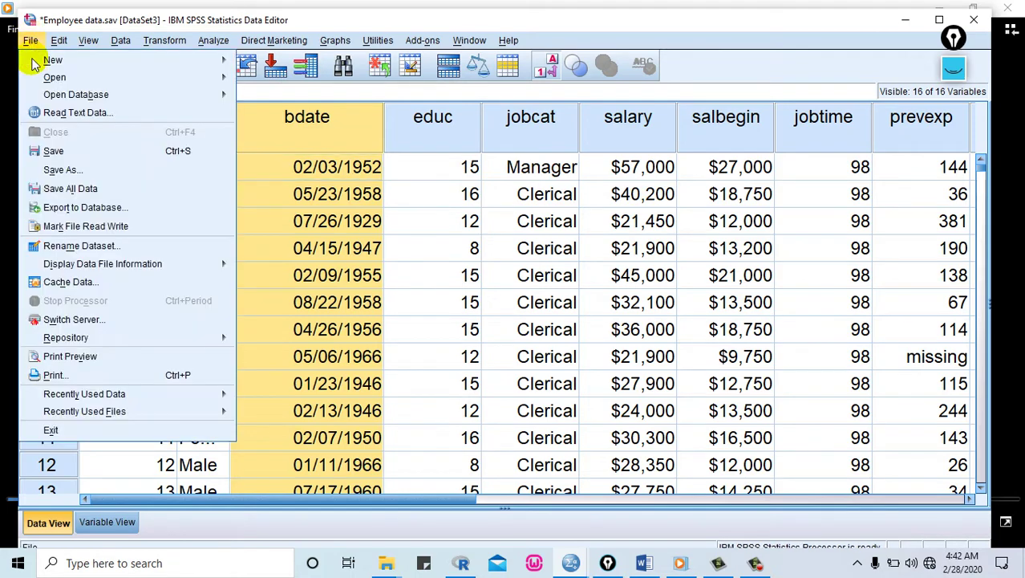
{"action": "left_click", "coordinate": [64, 171]}
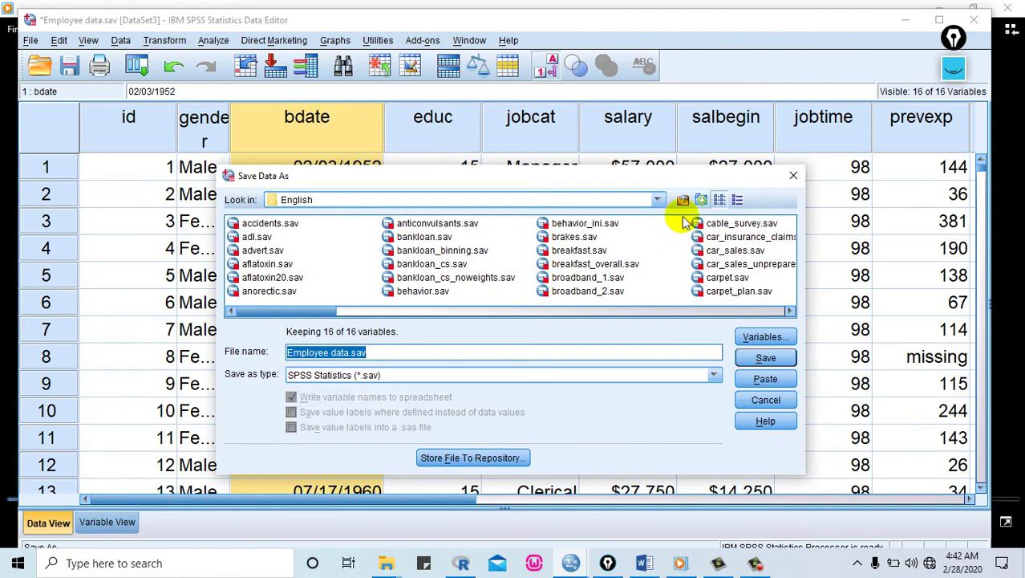
{"action": "left_click", "coordinate": [657, 198]}
{"action": "scroll", "coordinate": [663, 240], "scroll_direction": "up", "scroll_amount": 1}
{"action": "left_click_drag", "start_coordinate": [663, 240], "coordinate": [657, 202]}
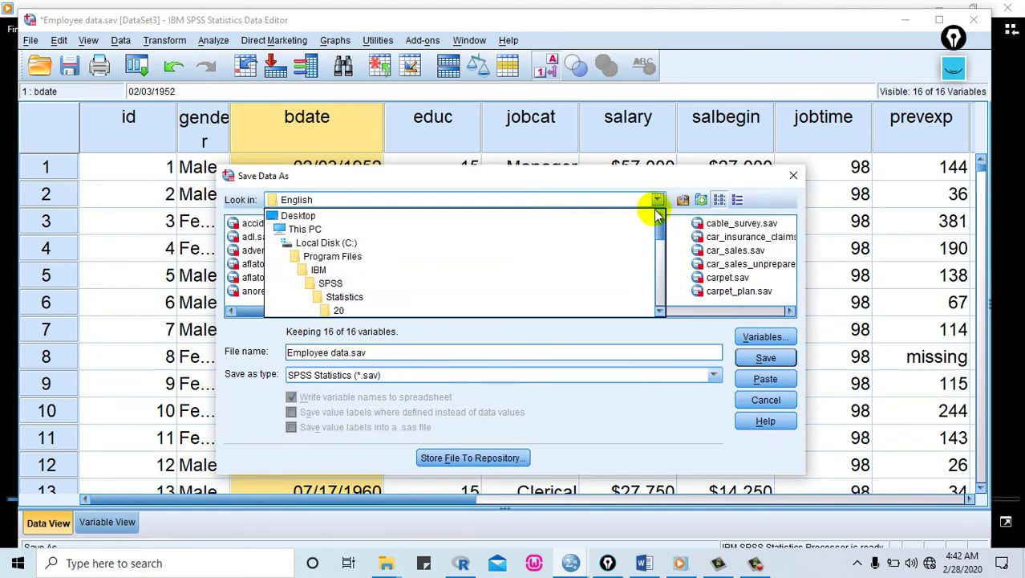
{"action": "left_click", "coordinate": [305, 218]}
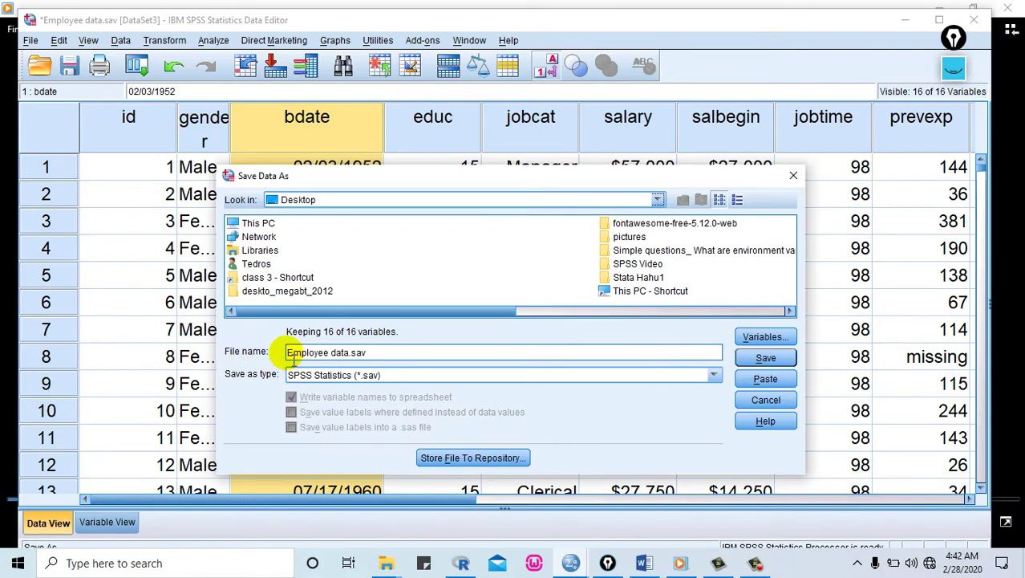
- Save the dataset as Employee data.xlsx in Excel 2007 through 2010 format, with variable names written to the spreadsheet
{"action": "left_click_drag", "start_coordinate": [292, 357], "coordinate": [383, 355]}
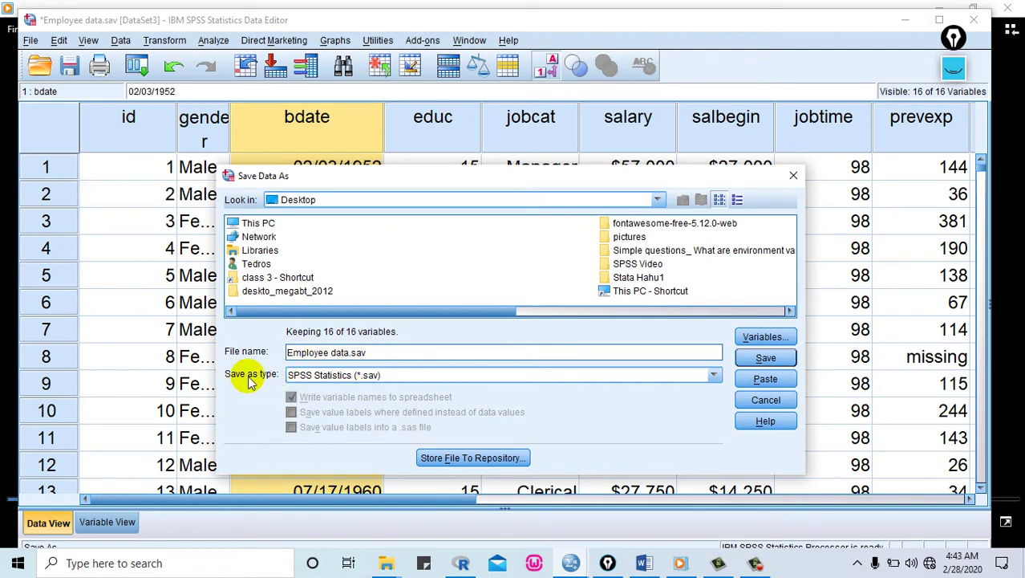
{"action": "left_click", "coordinate": [714, 377]}
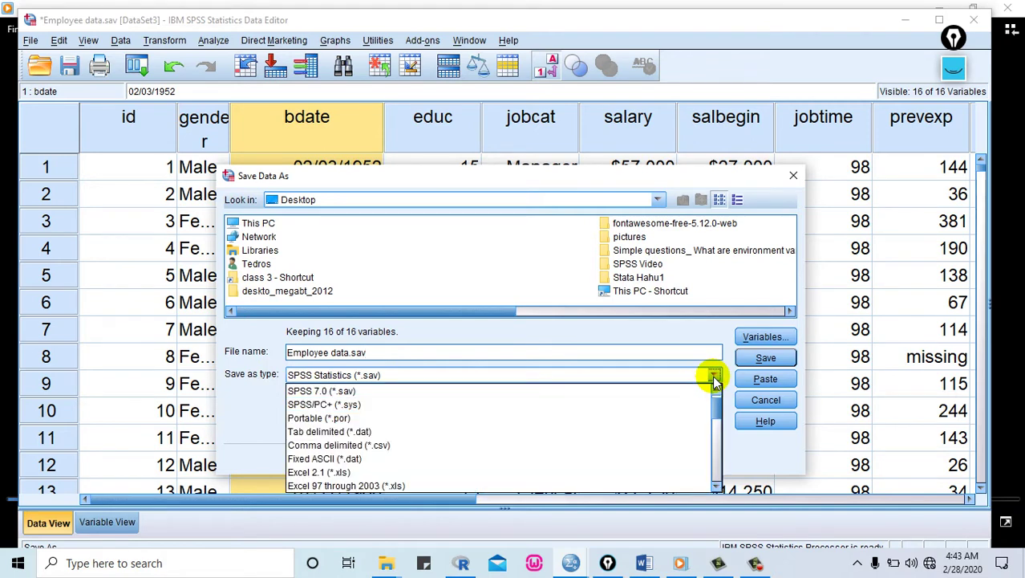
{"action": "scroll", "coordinate": [718, 410], "scroll_direction": "down", "scroll_amount": 2}
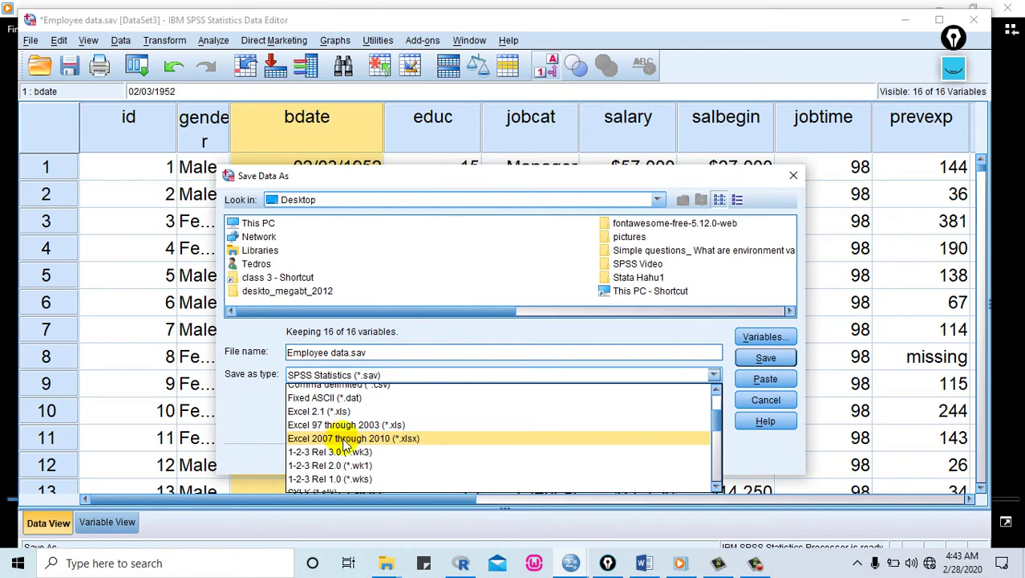
{"action": "left_click", "coordinate": [406, 440]}
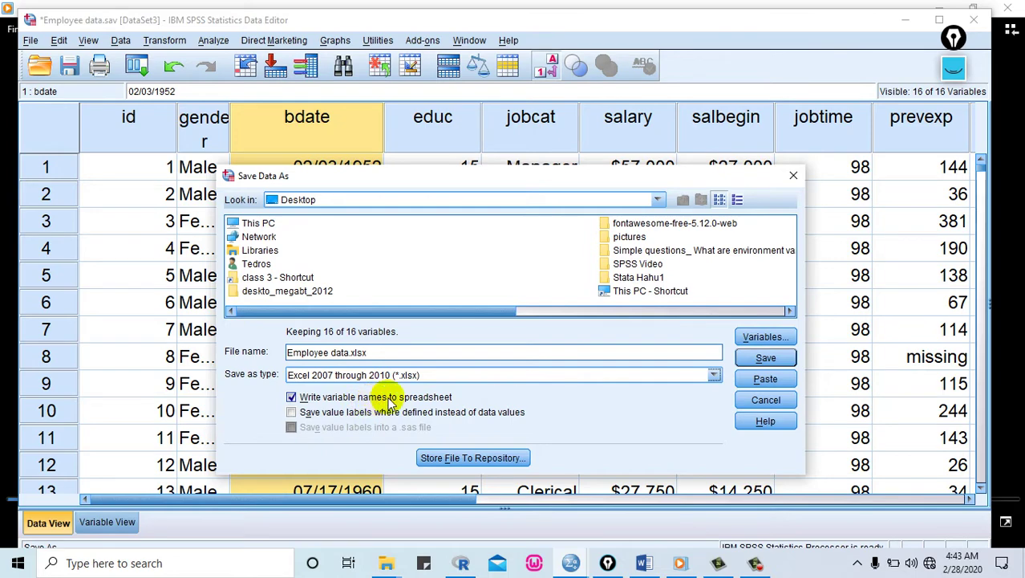
{"action": "left_click", "coordinate": [764, 359]}
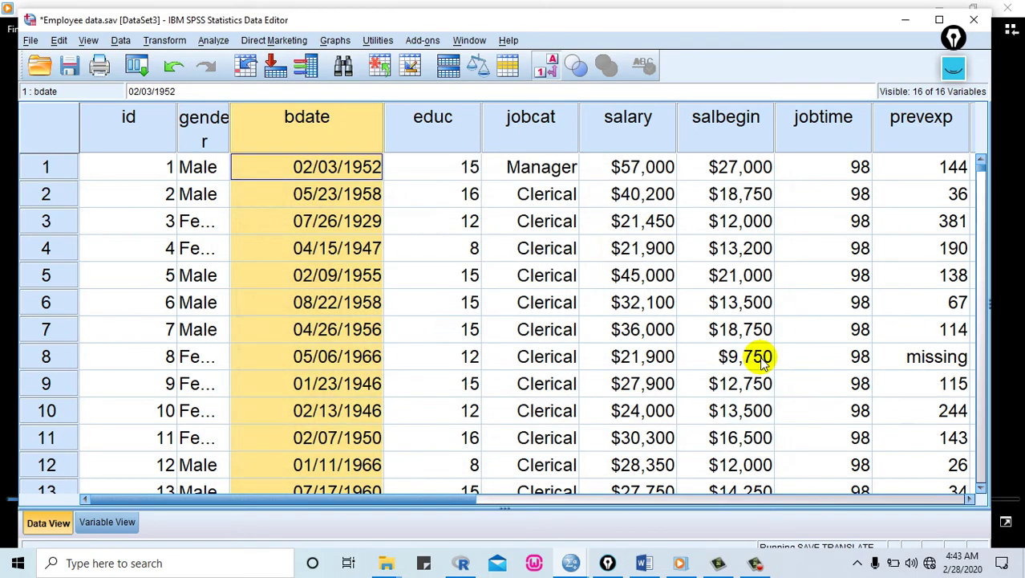
- Minimize the data editor and the video player to reveal the desktop
{"action": "left_click", "coordinate": [909, 21]}
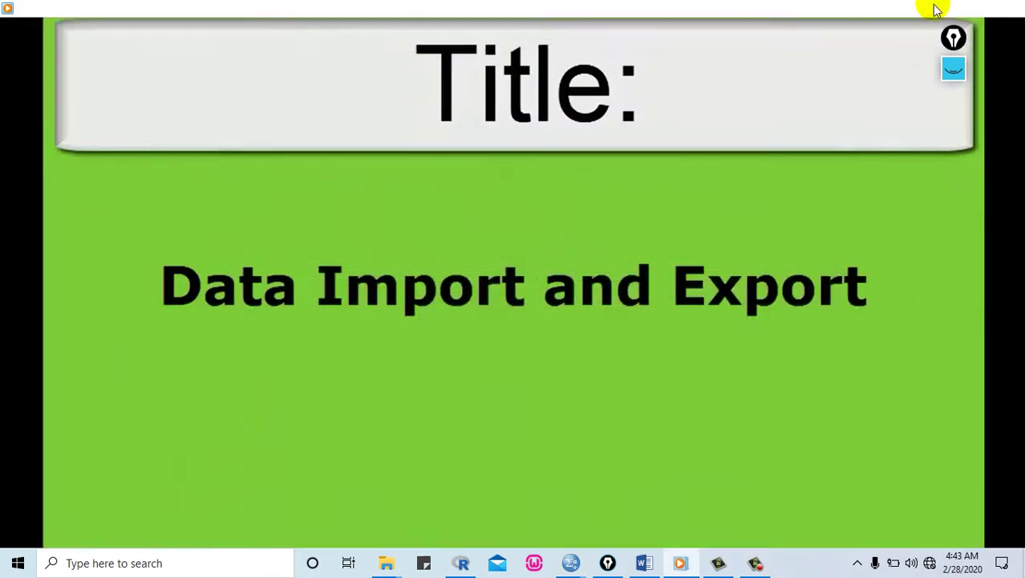
{"action": "left_click", "coordinate": [936, 9]}
{"action": "left_click", "coordinate": [930, 9]}
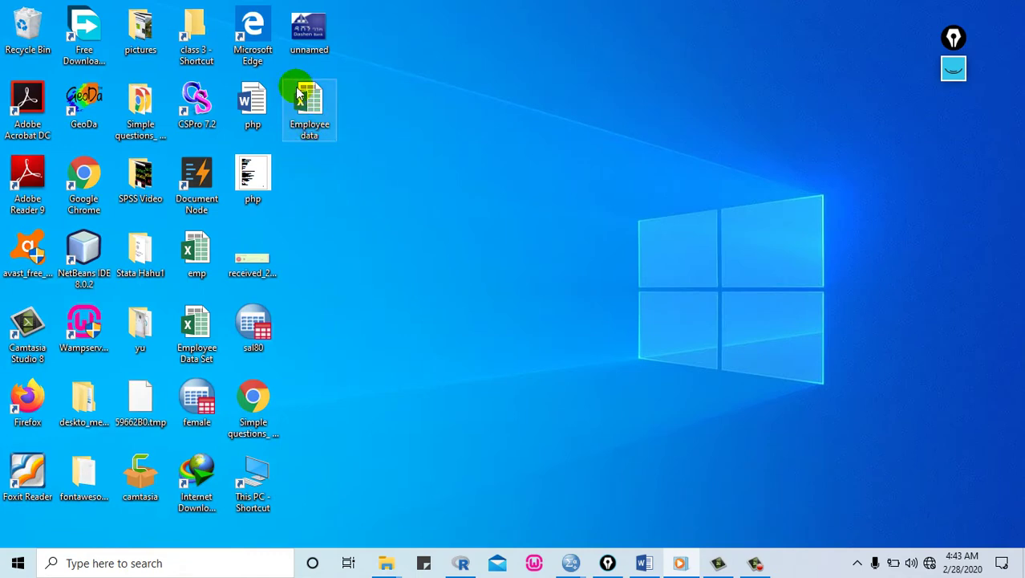
- Circle the exported Employee data file on the desktop in pink with the screen pen
{"action": "left_click", "coordinate": [954, 69]}
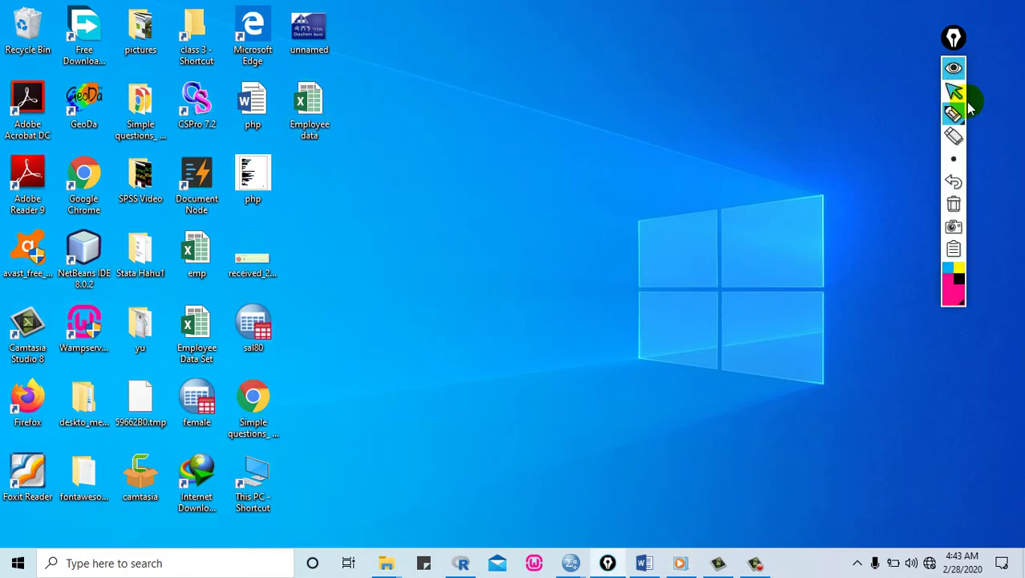
{"action": "left_click", "coordinate": [954, 114]}
{"action": "mouse_move", "coordinate": [292, 70]}
{"action": "left_mouse_down"}
{"action": "mouse_move", "coordinate": [274, 103]}
{"action": "mouse_move", "coordinate": [293, 163]}
{"action": "mouse_move", "coordinate": [377, 118]}
{"action": "mouse_move", "coordinate": [339, 60]}
{"action": "mouse_move", "coordinate": [284, 52]}
{"action": "mouse_move", "coordinate": [261, 77]}
{"action": "left_mouse_up"}
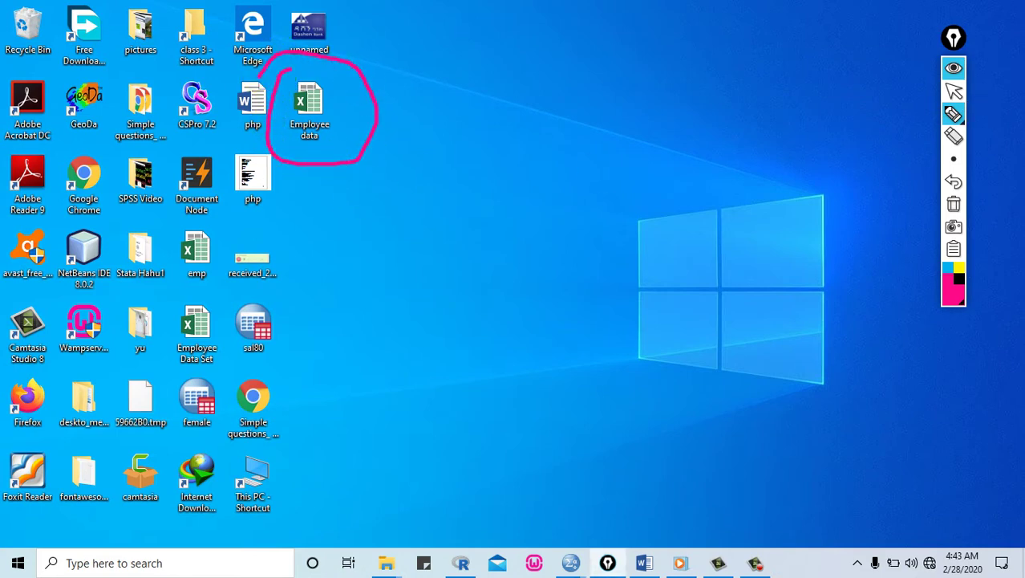
- Open the Employee data workbook from the desktop in Excel and clear the pen marking
{"action": "left_click", "coordinate": [953, 93]}
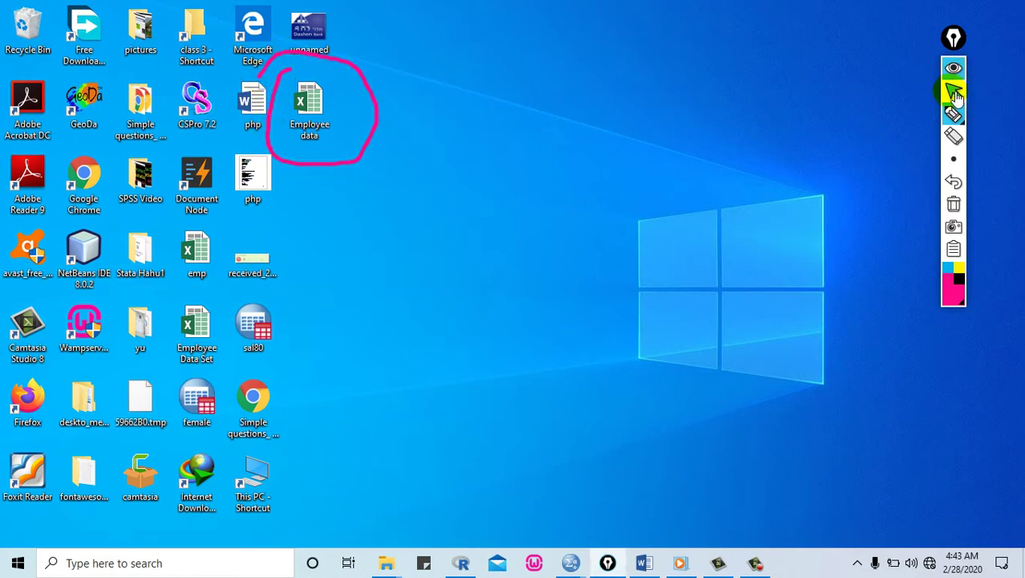
{"action": "left_click", "coordinate": [313, 112]}
{"action": "left_click", "coordinate": [954, 203]}
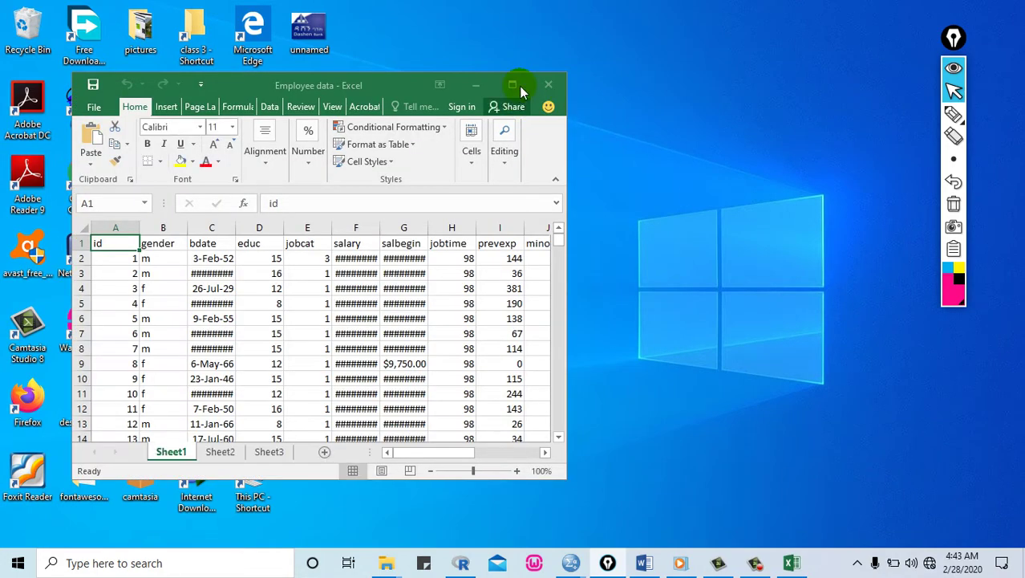
- Maximize the workbook and widen all columns of Sheet1 together so the dates and salaries display in full
{"action": "left_click", "coordinate": [518, 86]}
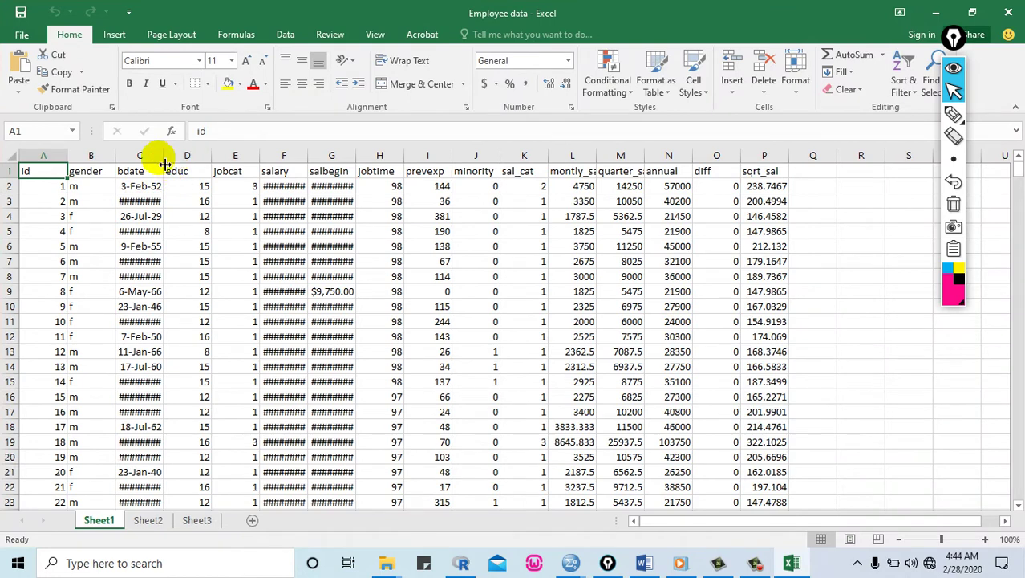
{"action": "left_click", "coordinate": [14, 156]}
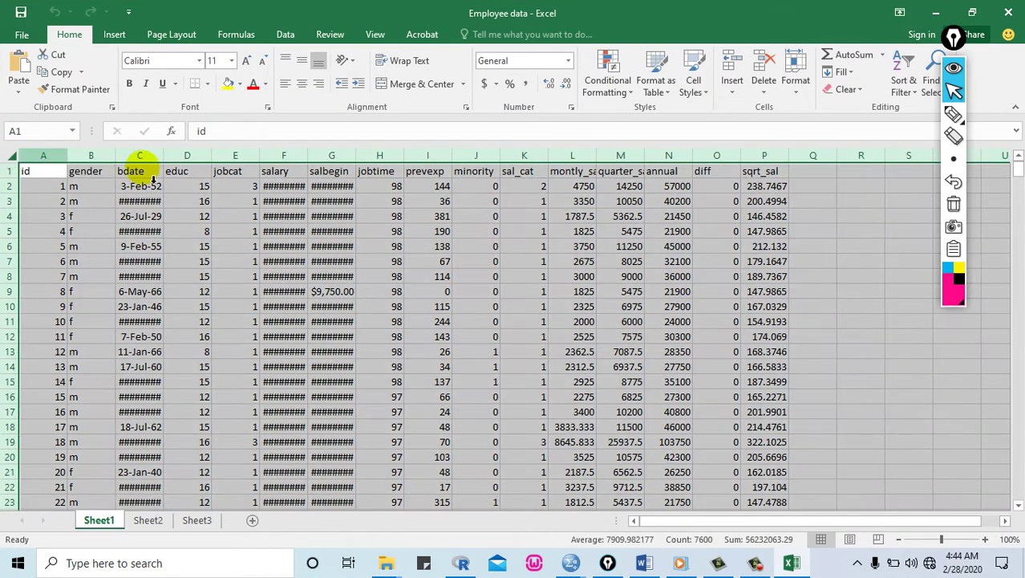
{"action": "left_click_drag", "start_coordinate": [170, 159], "coordinate": [178, 158]}
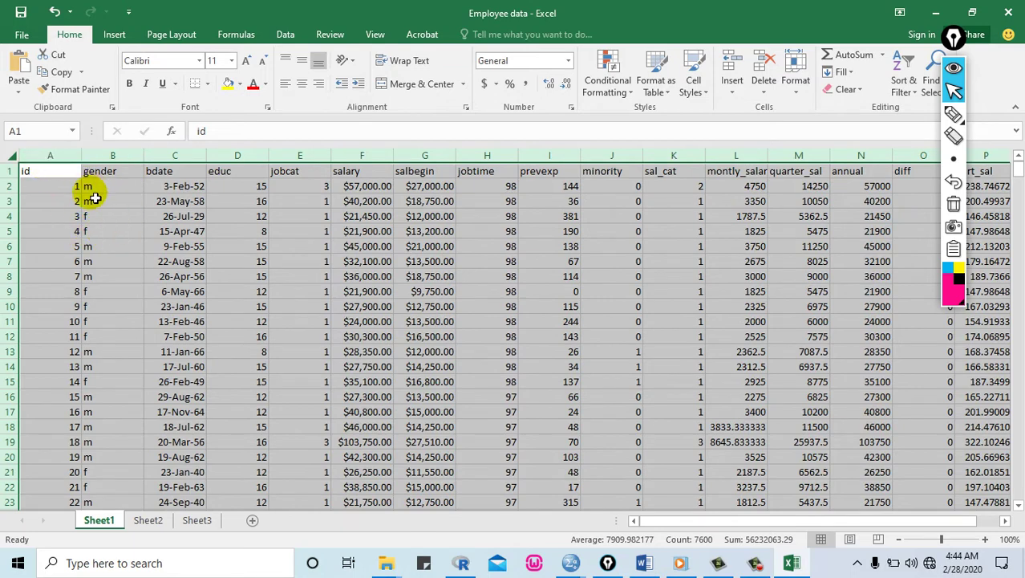
- Examine the variable names in the first row and look through the exported records below them
{"action": "left_click", "coordinate": [9, 171]}
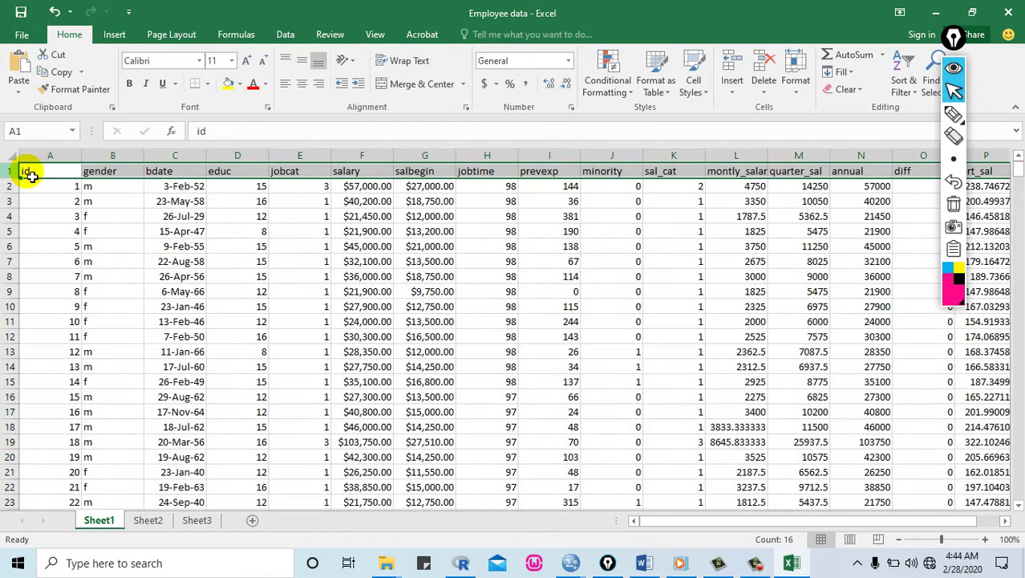
{"action": "left_click", "coordinate": [153, 171]}
{"action": "left_click", "coordinate": [221, 168]}
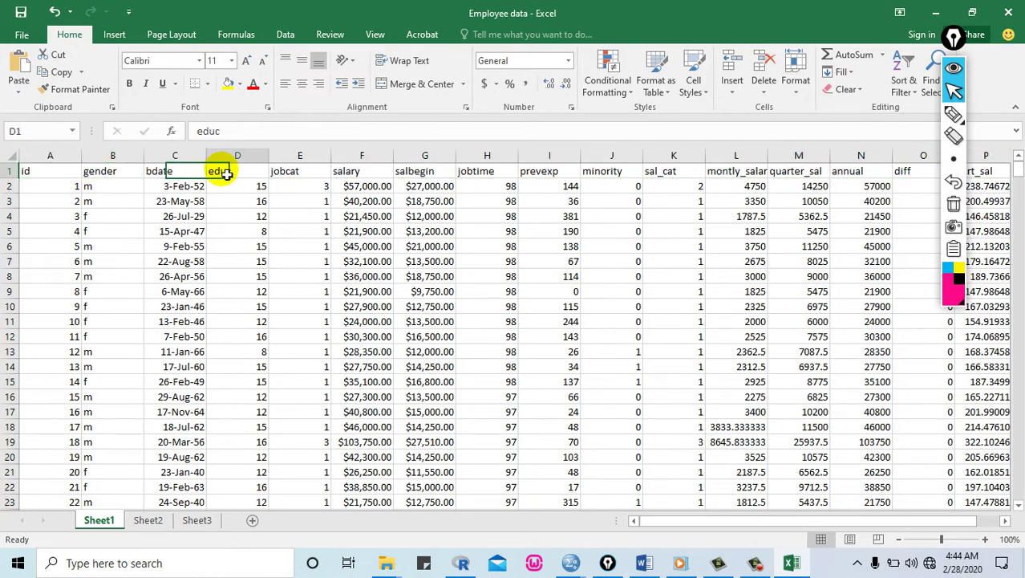
{"action": "left_click", "coordinate": [305, 177]}
{"action": "left_click", "coordinate": [361, 174]}
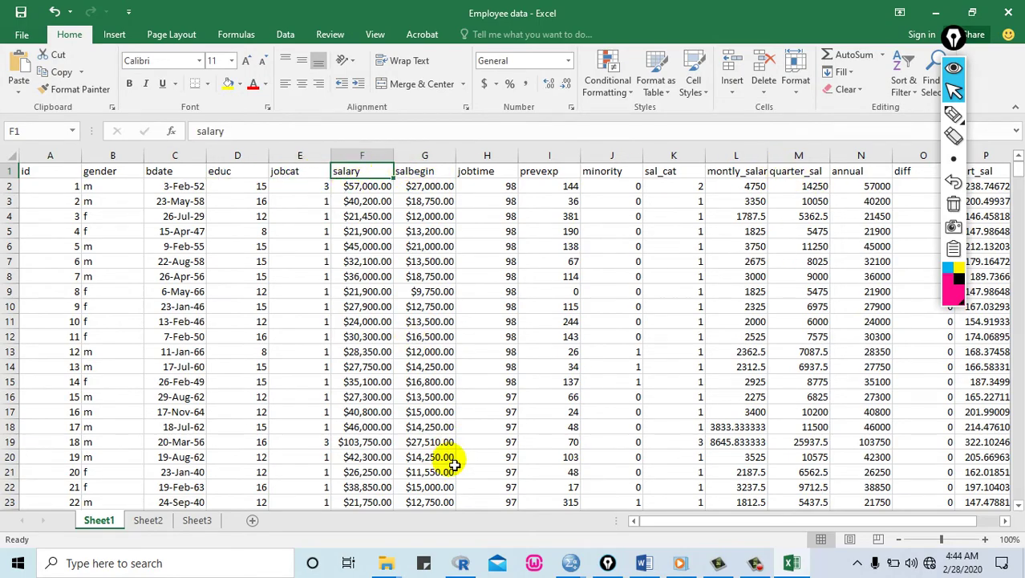
{"action": "scroll", "coordinate": [1019, 165], "scroll_direction": "down", "scroll_amount": 18}
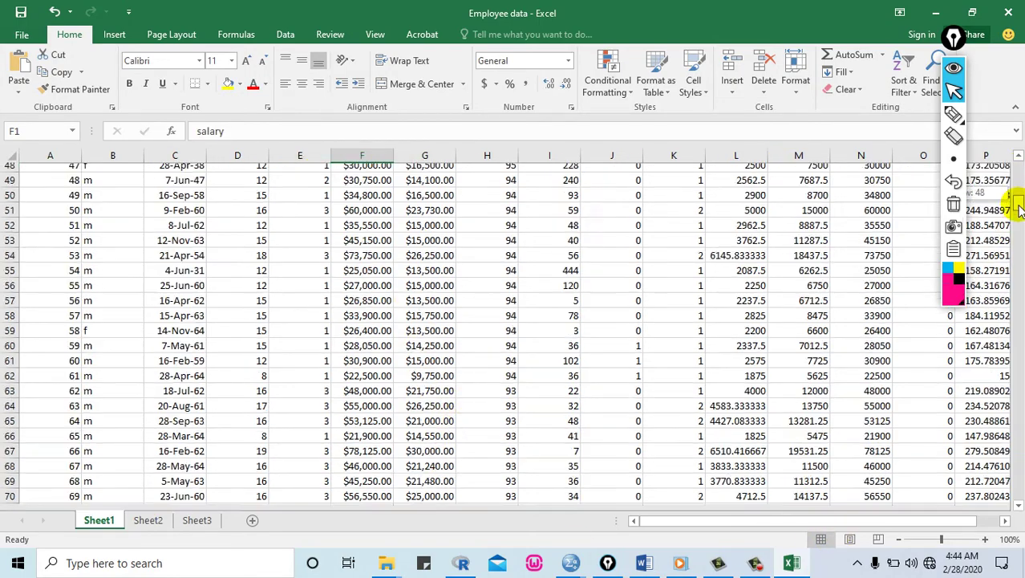
{"action": "scroll", "coordinate": [1019, 165], "scroll_direction": "up", "scroll_amount": 18}
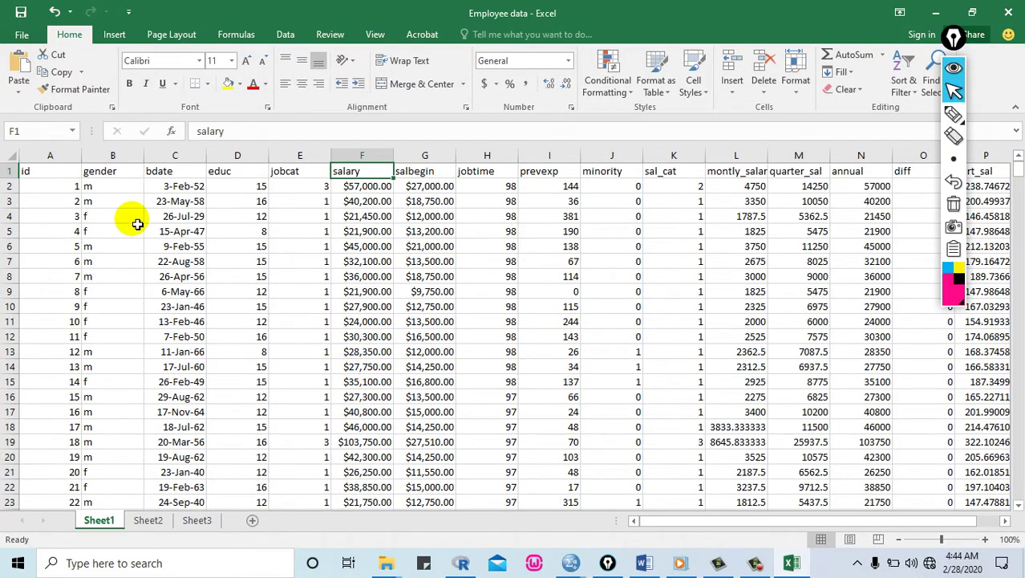
- Examine how the gender and jobcat columns were exported, as codes or as value labels
{"action": "left_click", "coordinate": [103, 170]}
{"action": "key", "text": "ctrl+shift+Down"}
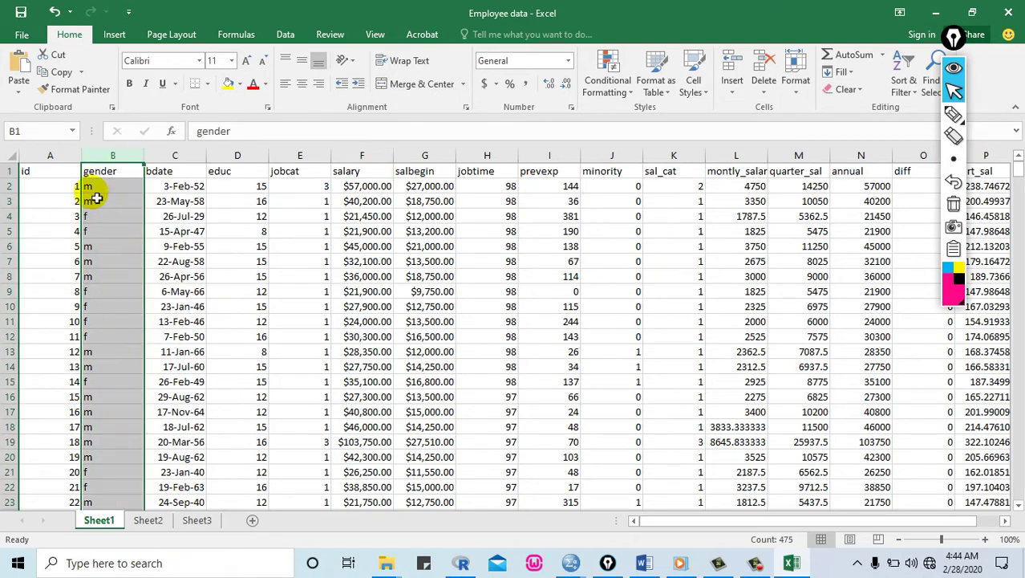
{"action": "left_click", "coordinate": [103, 190]}
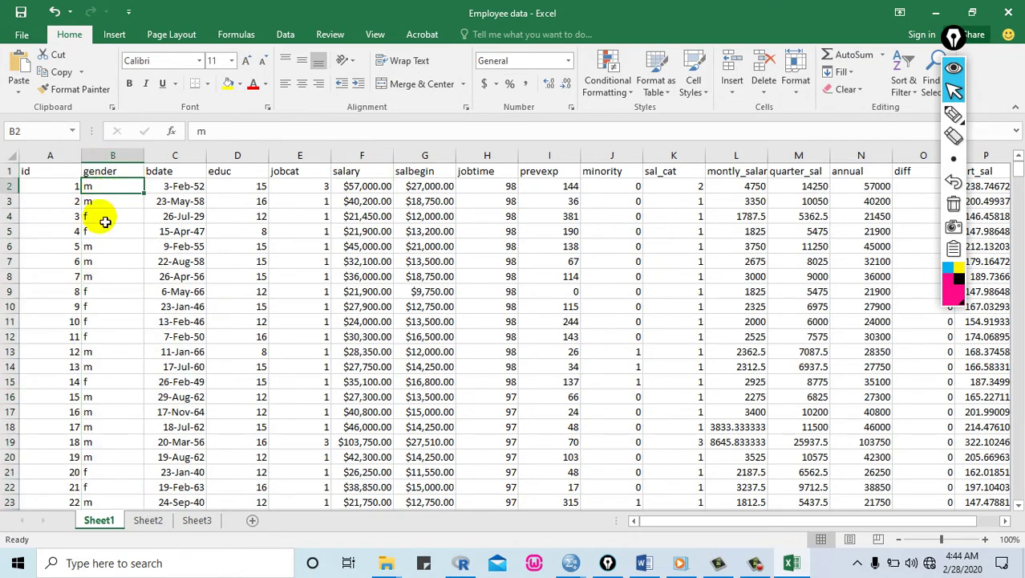
{"action": "left_click", "coordinate": [104, 219]}
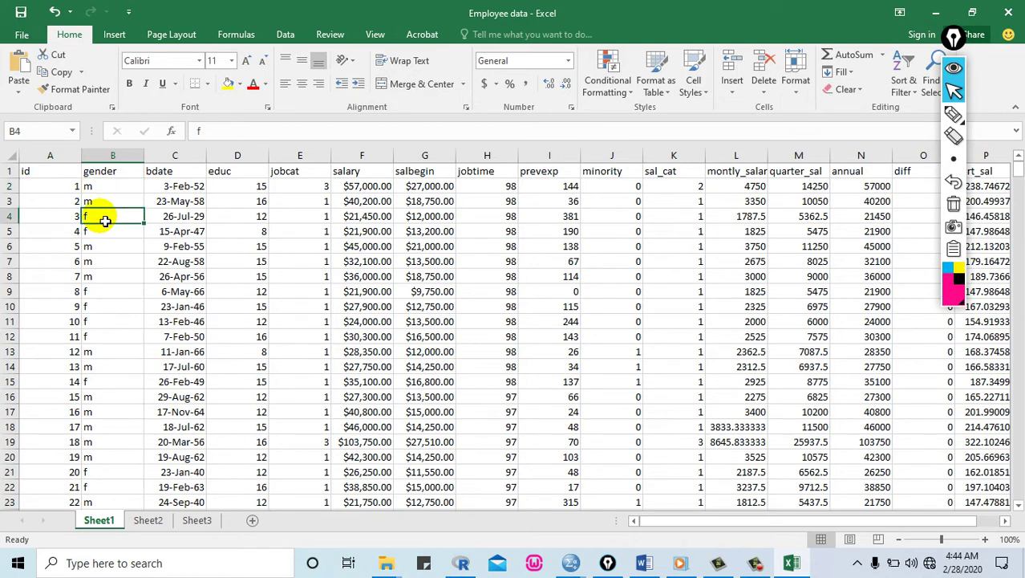
{"action": "left_click", "coordinate": [301, 164]}
{"action": "left_click", "coordinate": [311, 200]}
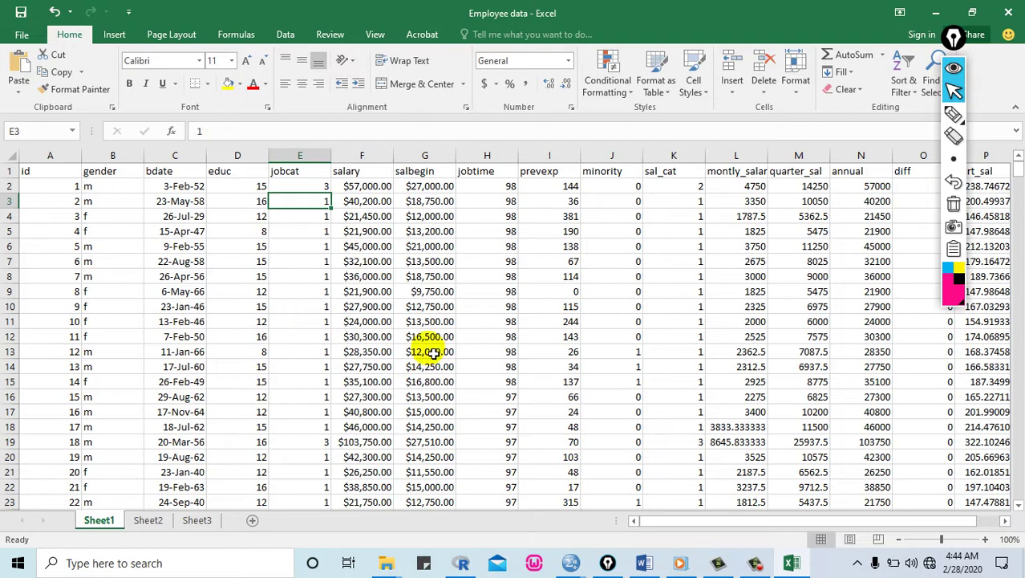
- Shrink the Excel window and switch back to Employee data.sav in the SPSS Data Editor
{"action": "left_click", "coordinate": [567, 563]}
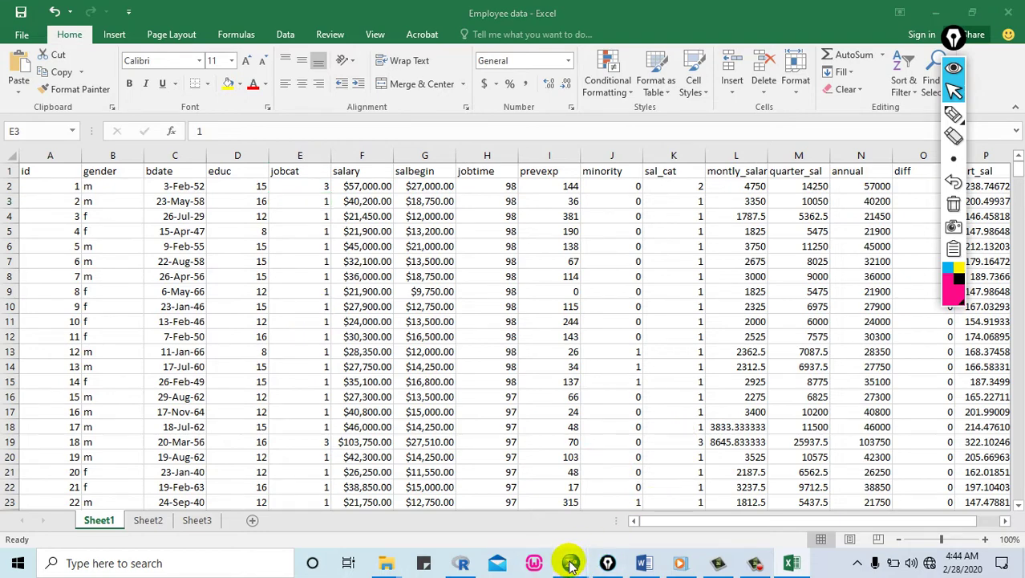
{"action": "double_click", "coordinate": [735, 19]}
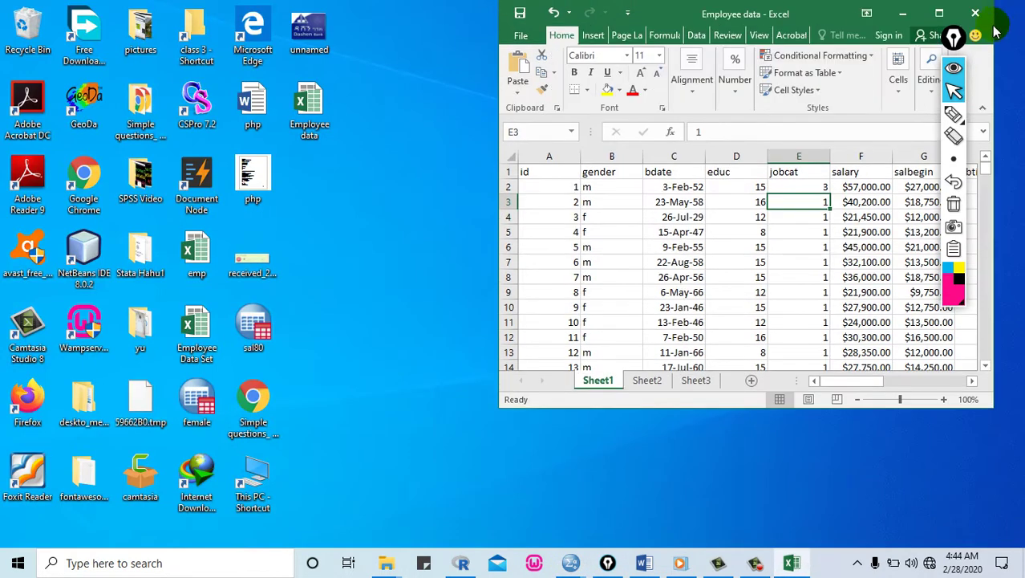
{"action": "mouse_move", "coordinate": [571, 562]}
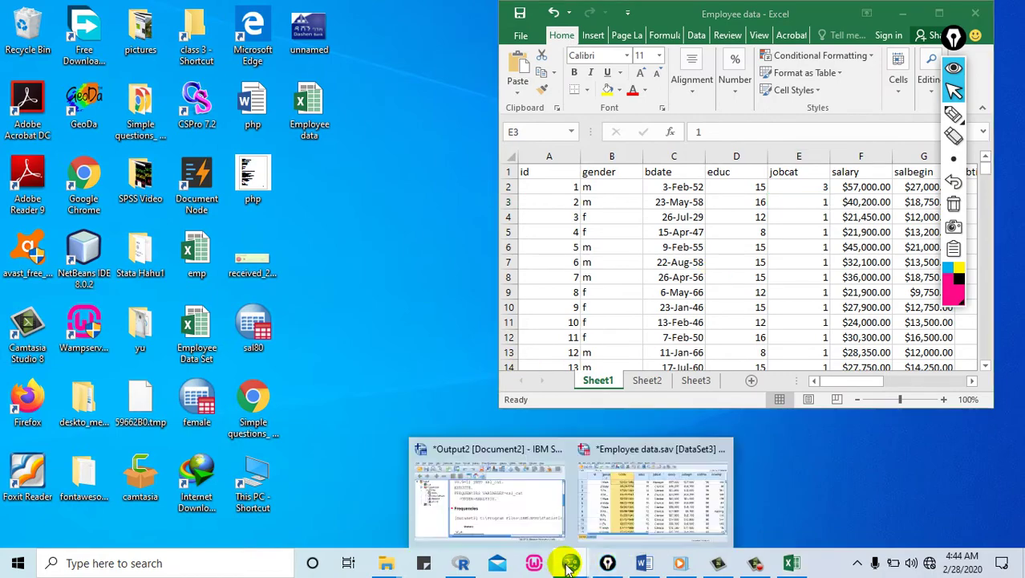
{"action": "left_click", "coordinate": [657, 504]}
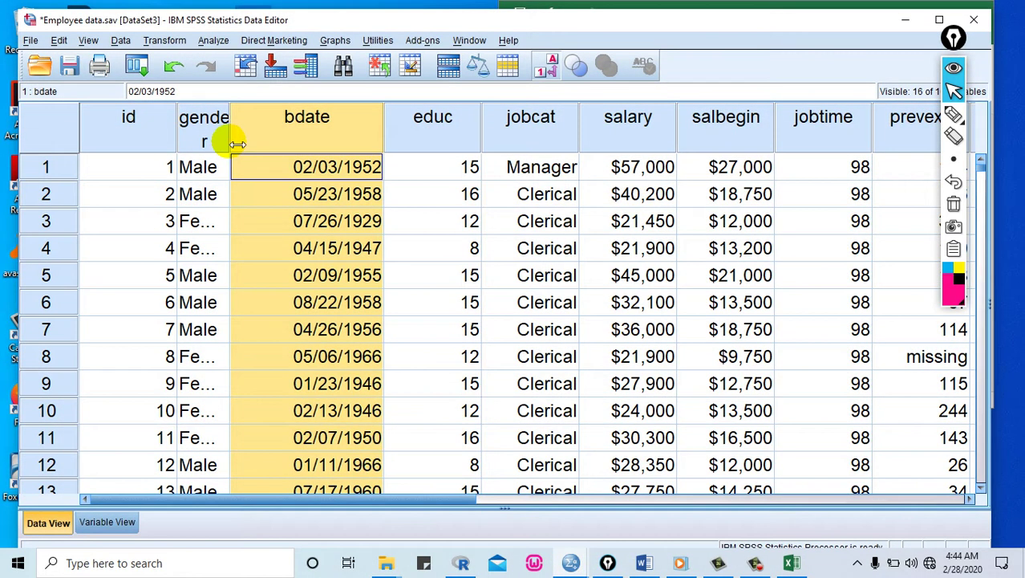
- Start saving a copy of the data set to the Desktop, naming it Emp with the Excel 2007 through 2010 (*.xlsx) format
{"action": "left_click", "coordinate": [30, 40]}
{"action": "left_click", "coordinate": [60, 170]}
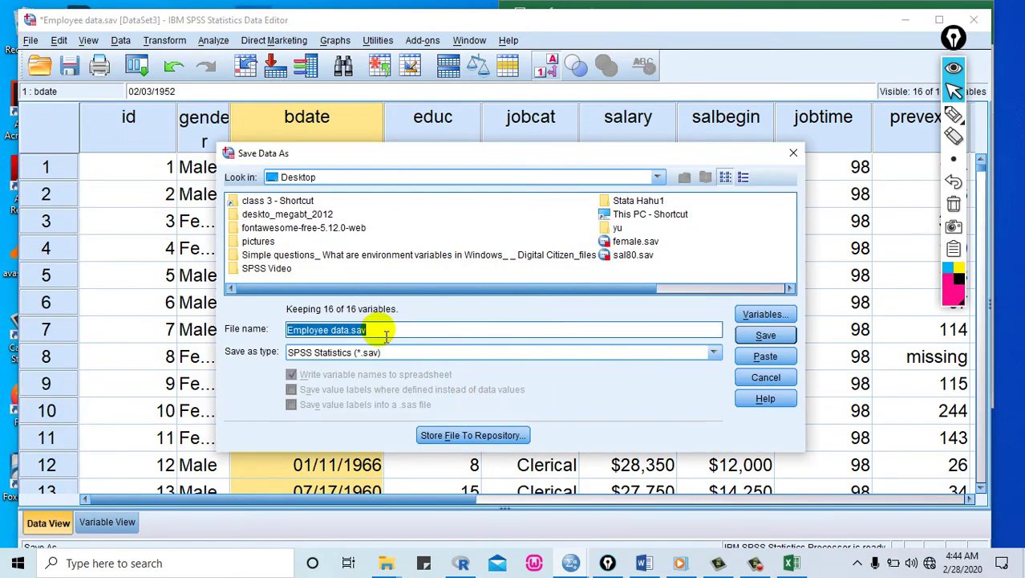
{"action": "type", "text": "e"}
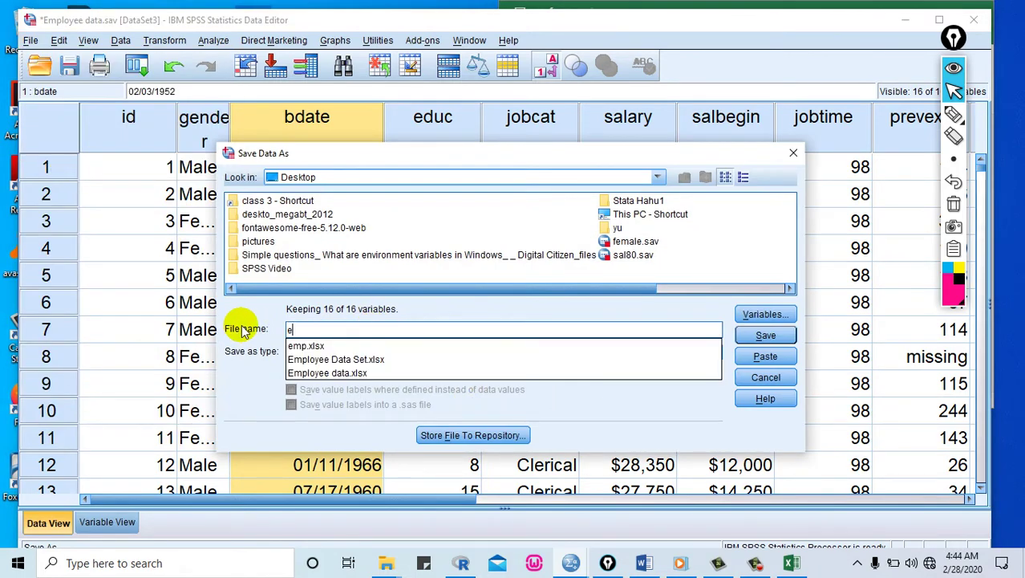
{"action": "key", "text": "BackSpace"}
{"action": "type", "text": "Emp"}
{"action": "left_click", "coordinate": [618, 408]}
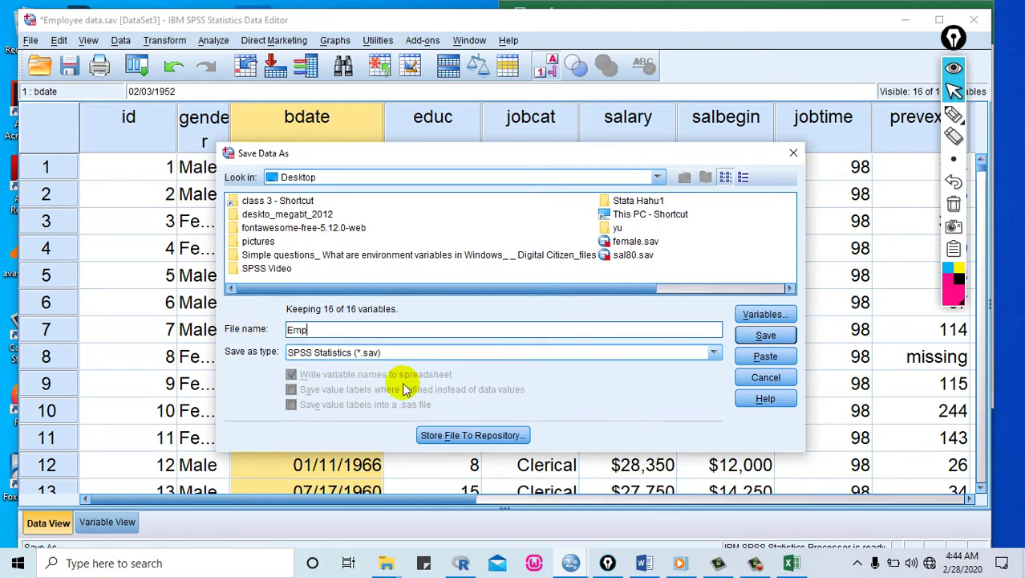
{"action": "left_click", "coordinate": [714, 352]}
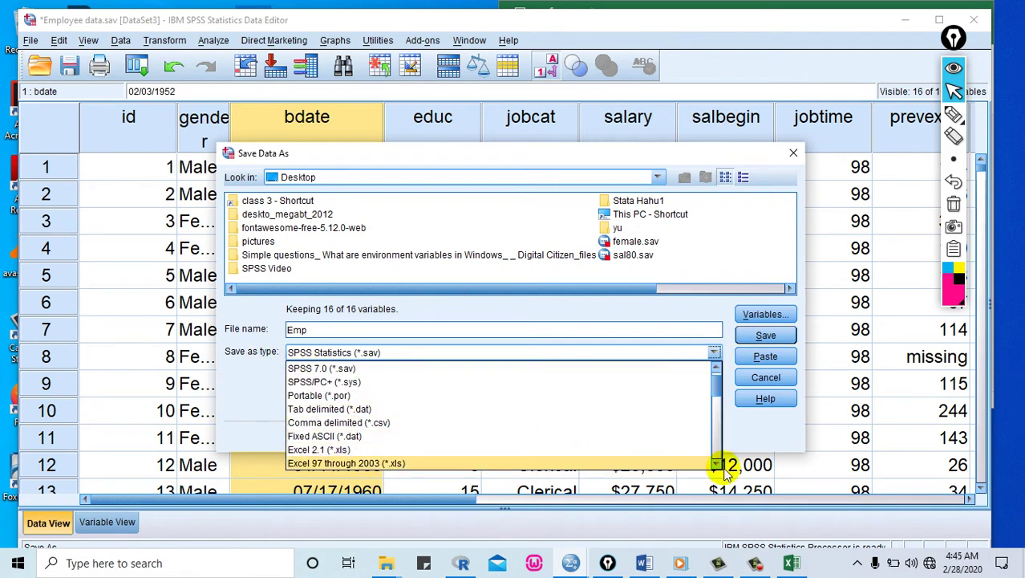
{"action": "scroll", "coordinate": [717, 394], "scroll_direction": "down", "scroll_amount": 3}
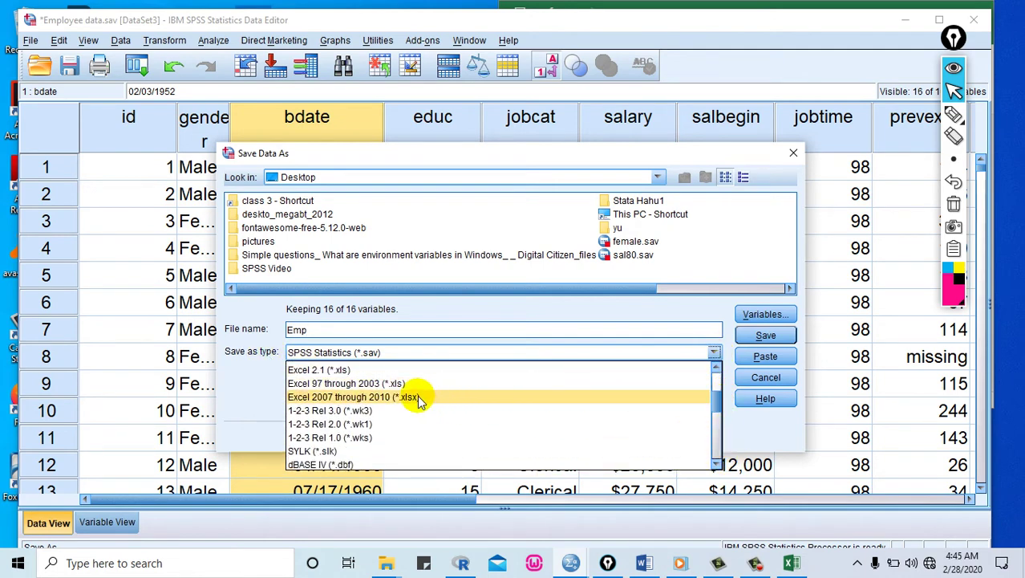
{"action": "left_click", "coordinate": [417, 395]}
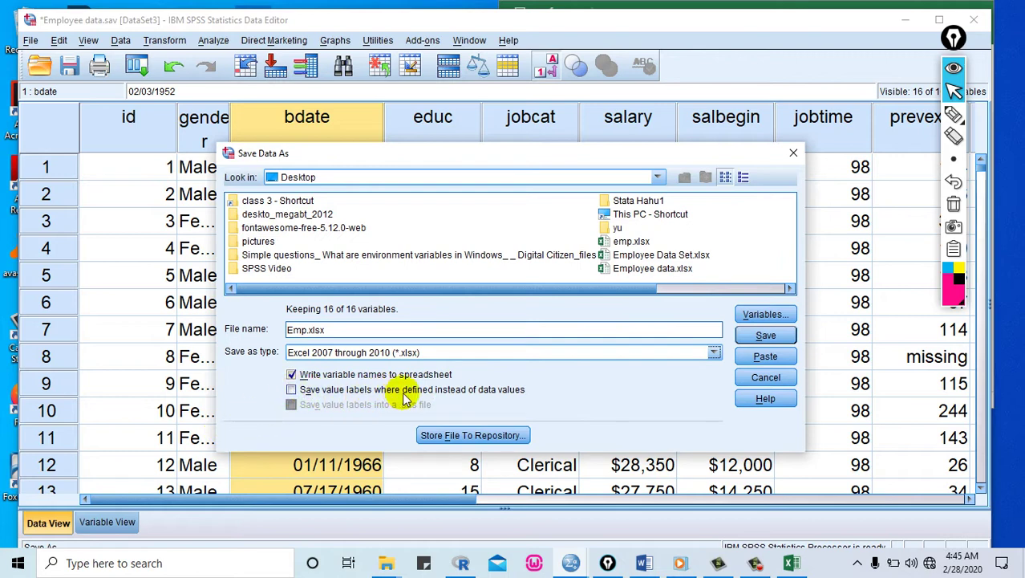
{"action": "left_click", "coordinate": [953, 115]}
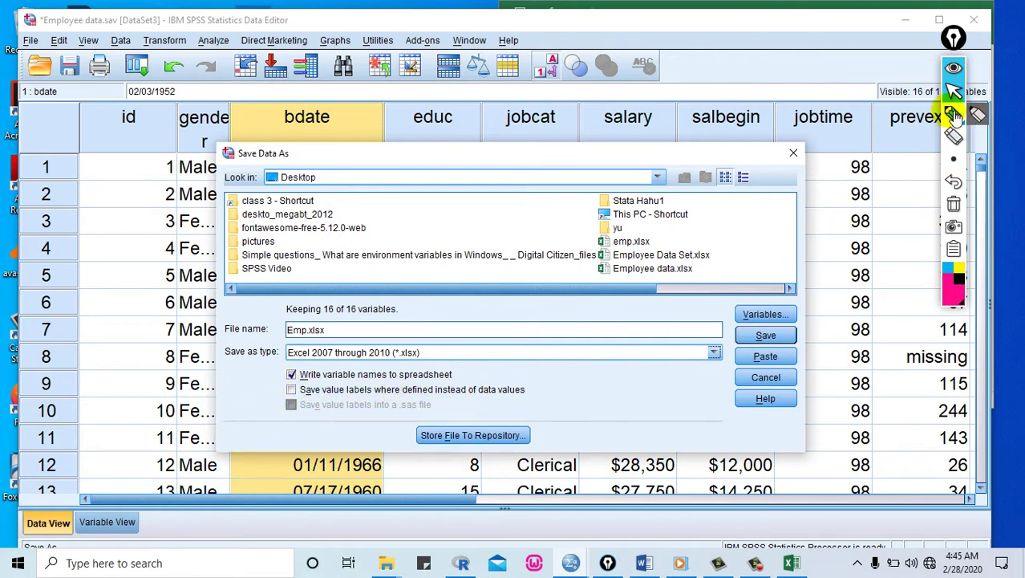
{"action": "left_click_drag", "start_coordinate": [301, 395], "coordinate": [532, 402]}
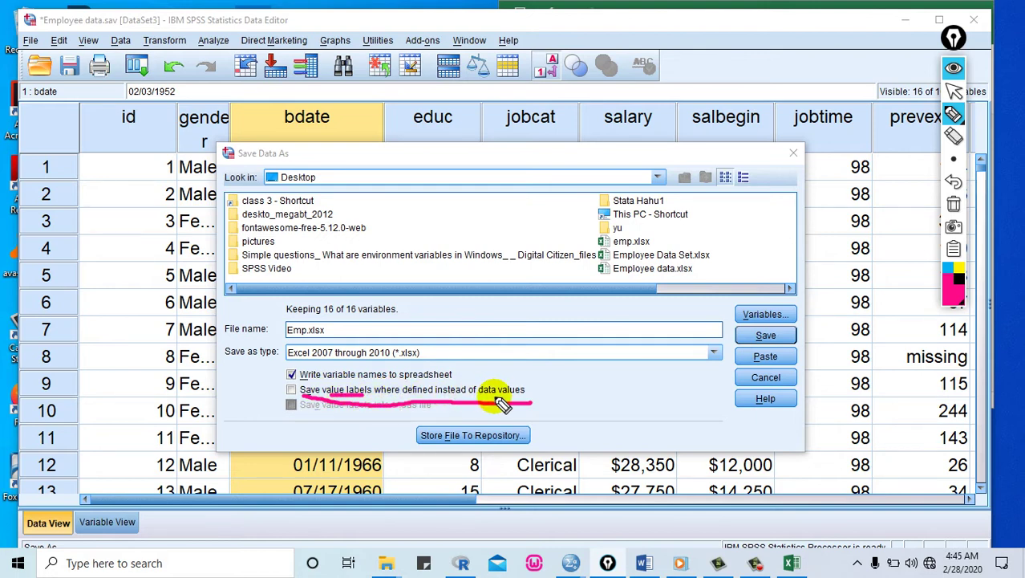
{"action": "left_click_drag", "start_coordinate": [480, 393], "coordinate": [525, 393]}
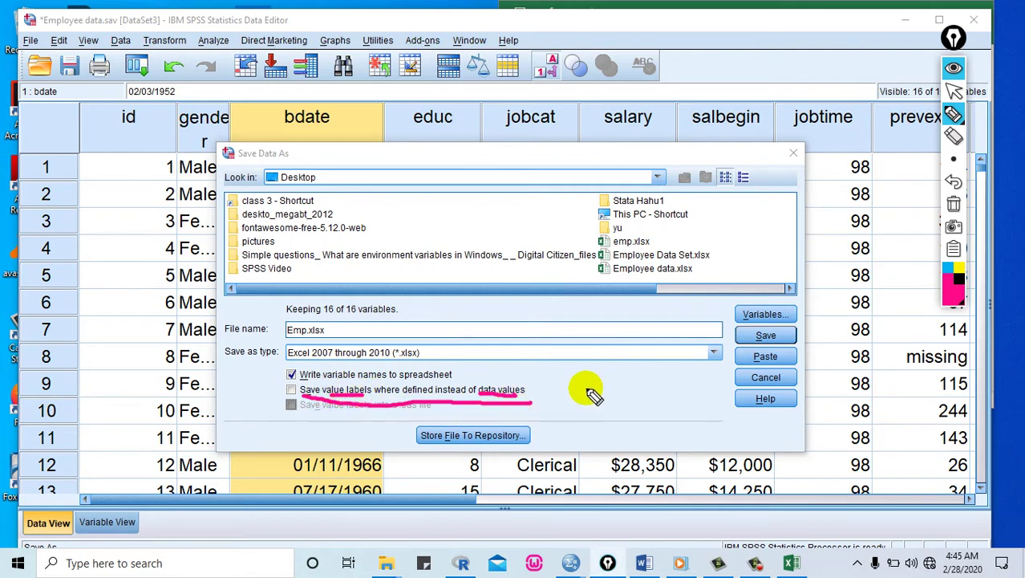
{"action": "mouse_move", "coordinate": [593, 380]}
{"action": "left_mouse_down"}
{"action": "mouse_move", "coordinate": [589, 395]}
{"action": "mouse_move", "coordinate": [618, 384]}
{"action": "mouse_move", "coordinate": [666, 392]}
{"action": "left_mouse_up"}
{"action": "mouse_move", "coordinate": [603, 398]}
{"action": "left_mouse_down"}
{"action": "mouse_move", "coordinate": [608, 412]}
{"action": "mouse_move", "coordinate": [634, 416]}
{"action": "mouse_move", "coordinate": [648, 401]}
{"action": "left_mouse_up"}
{"action": "mouse_move", "coordinate": [637, 410]}
{"action": "left_mouse_down"}
{"action": "mouse_move", "coordinate": [682, 413]}
{"action": "mouse_move", "coordinate": [687, 394]}
{"action": "mouse_move", "coordinate": [716, 406]}
{"action": "left_mouse_up"}
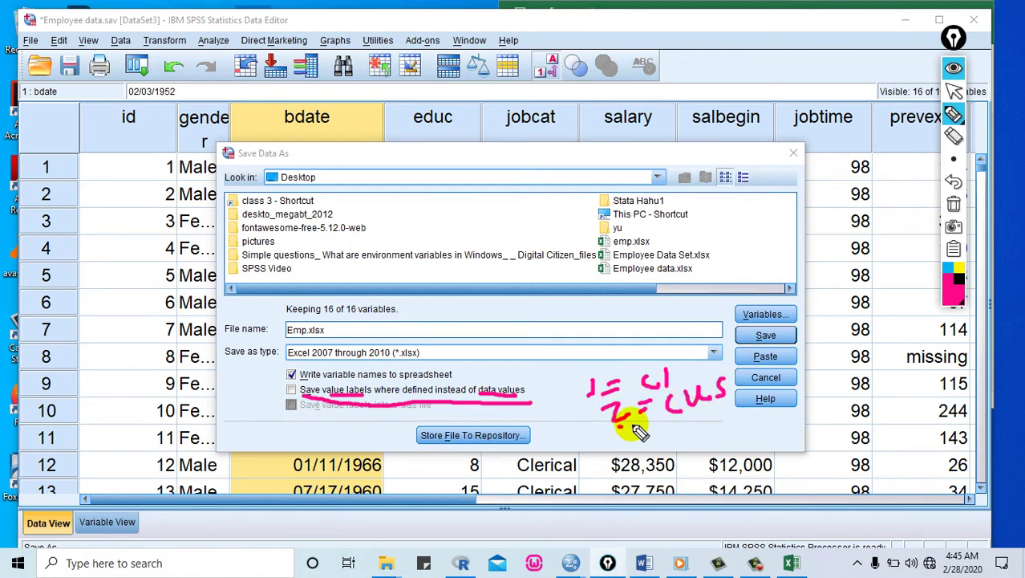
{"action": "mouse_move", "coordinate": [621, 421]}
{"action": "left_mouse_down"}
{"action": "mouse_move", "coordinate": [624, 441]}
{"action": "mouse_move", "coordinate": [663, 428]}
{"action": "left_mouse_up"}
{"action": "mouse_move", "coordinate": [644, 438]}
{"action": "left_mouse_down"}
{"action": "mouse_move", "coordinate": [695, 413]}
{"action": "mouse_move", "coordinate": [719, 437]}
{"action": "mouse_move", "coordinate": [758, 425]}
{"action": "mouse_move", "coordinate": [777, 433]}
{"action": "left_mouse_up"}
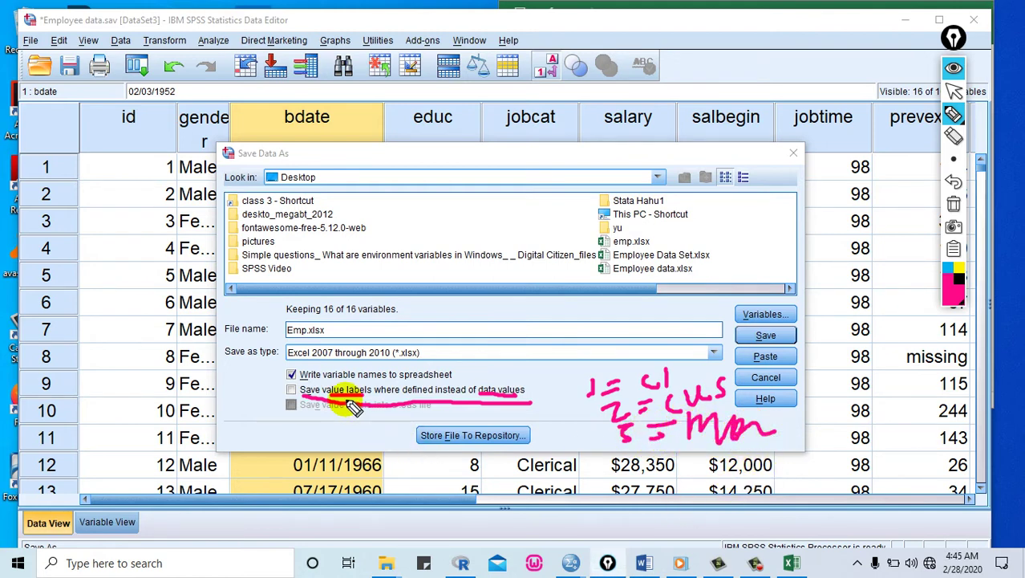
{"action": "left_click_drag", "start_coordinate": [687, 369], "coordinate": [700, 365]}
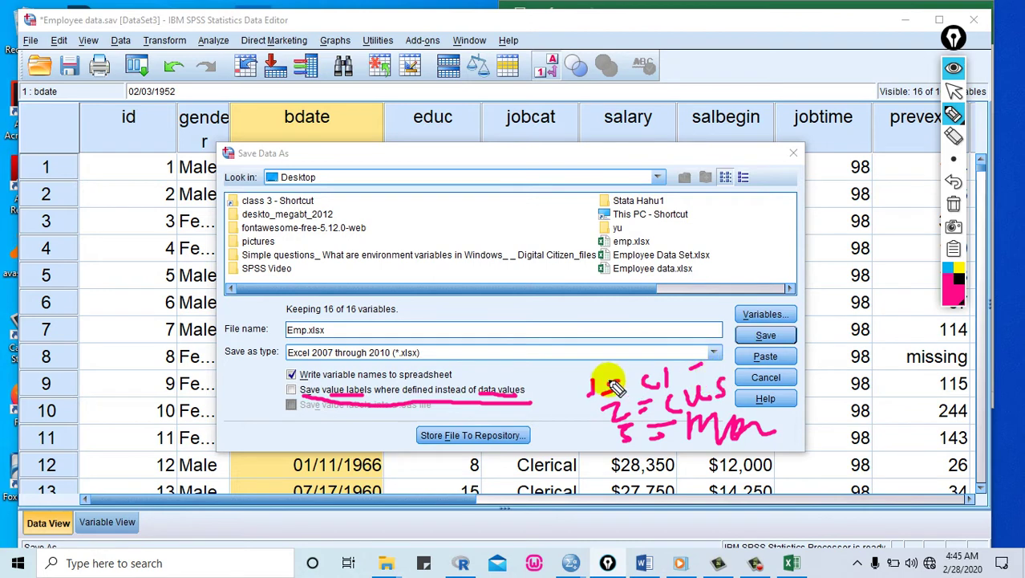
{"action": "left_click_drag", "start_coordinate": [591, 373], "coordinate": [619, 357]}
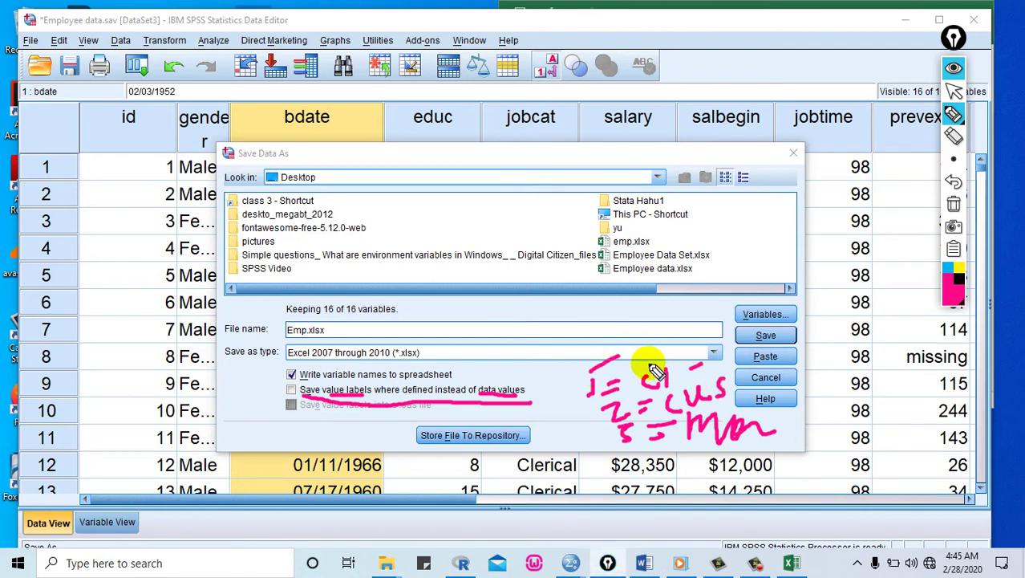
{"action": "left_click_drag", "start_coordinate": [651, 368], "coordinate": [672, 357]}
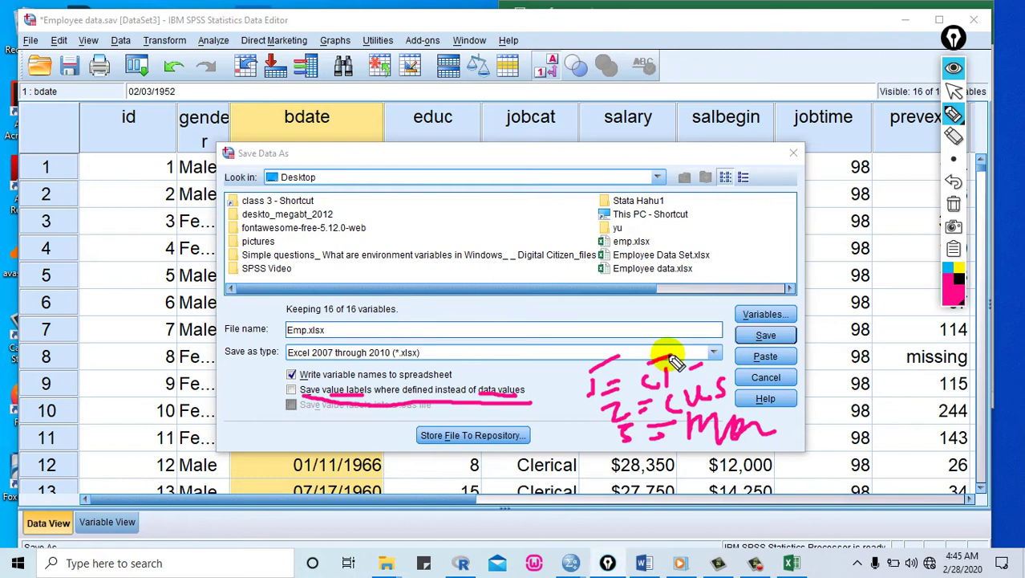
{"action": "left_click_drag", "start_coordinate": [714, 431], "coordinate": [730, 446]}
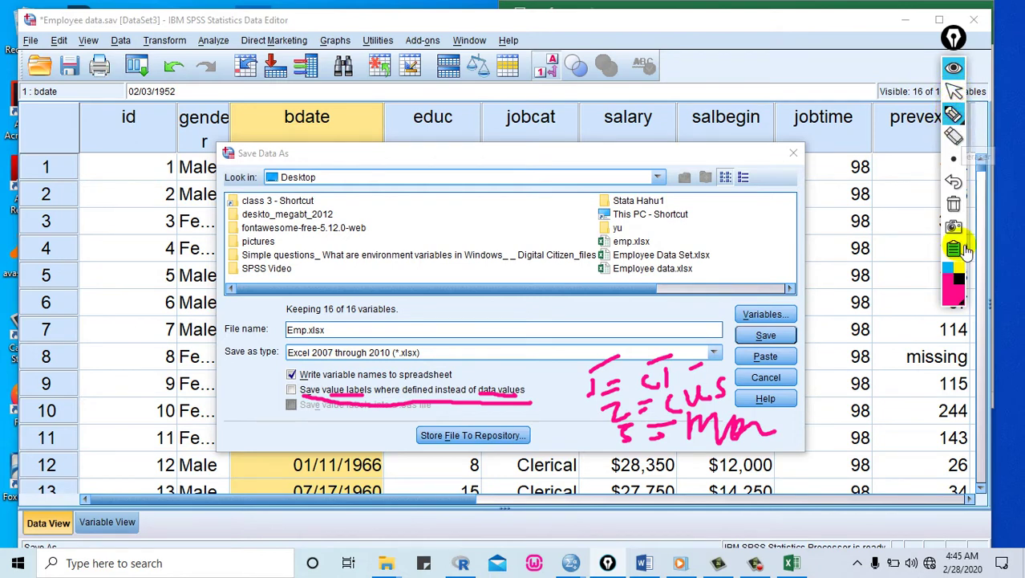
{"action": "left_click", "coordinate": [954, 204]}
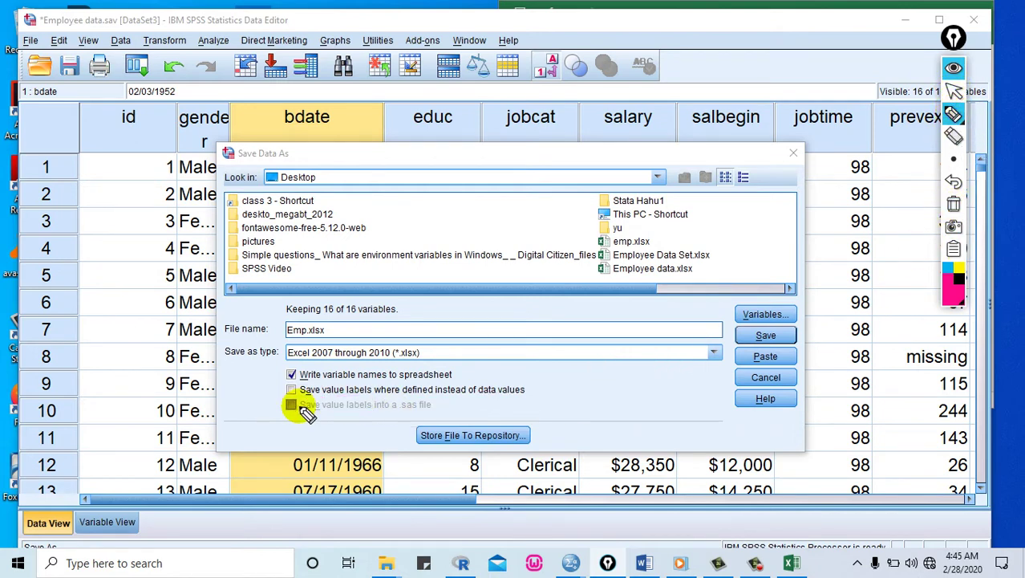
{"action": "left_click", "coordinate": [954, 91]}
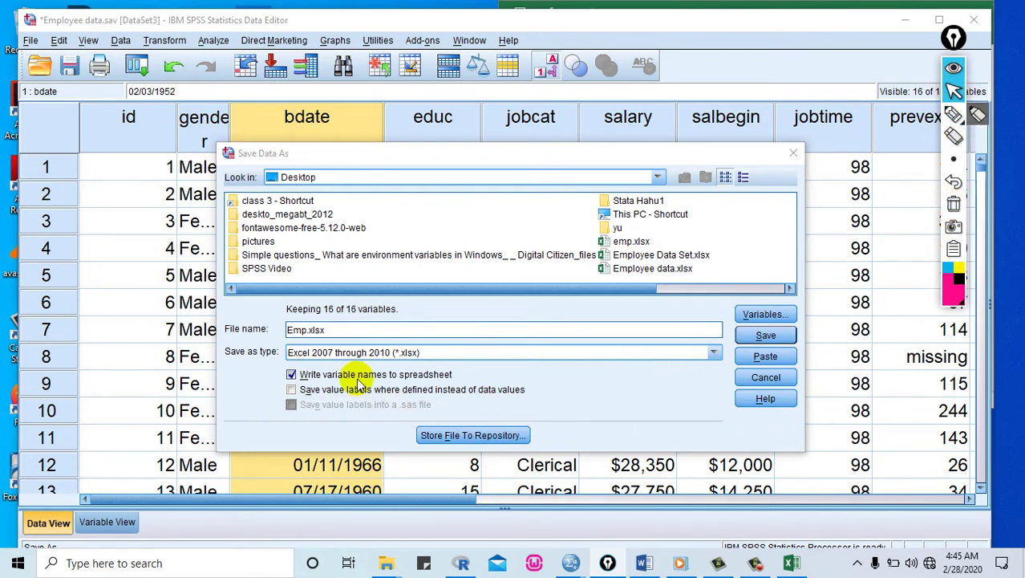
- Enable saving value labels where defined instead of data values, try to save as Emp.xlsx, and dismiss replacing the existing file
{"action": "left_click", "coordinate": [292, 390]}
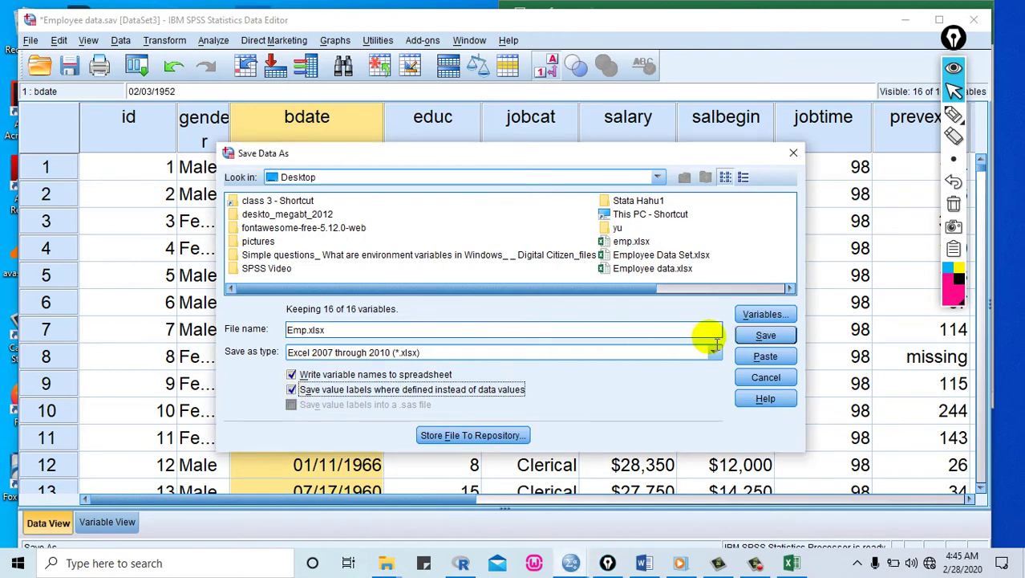
{"action": "left_click", "coordinate": [766, 336]}
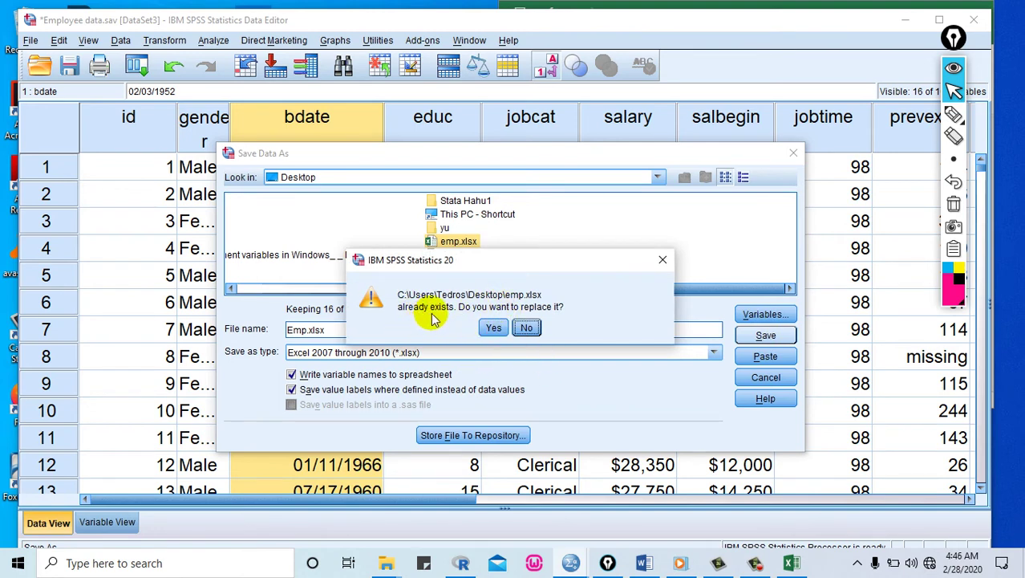
{"action": "left_click", "coordinate": [663, 259]}
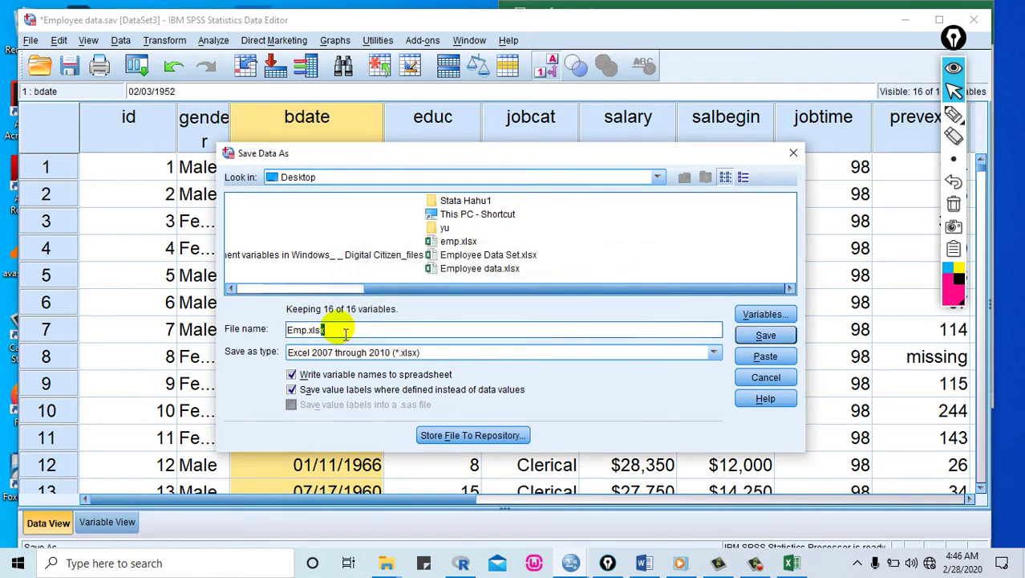
- Change the export's file name to Empp and save it to the Desktop
{"action": "left_click_drag", "start_coordinate": [330, 335], "coordinate": [261, 333]}
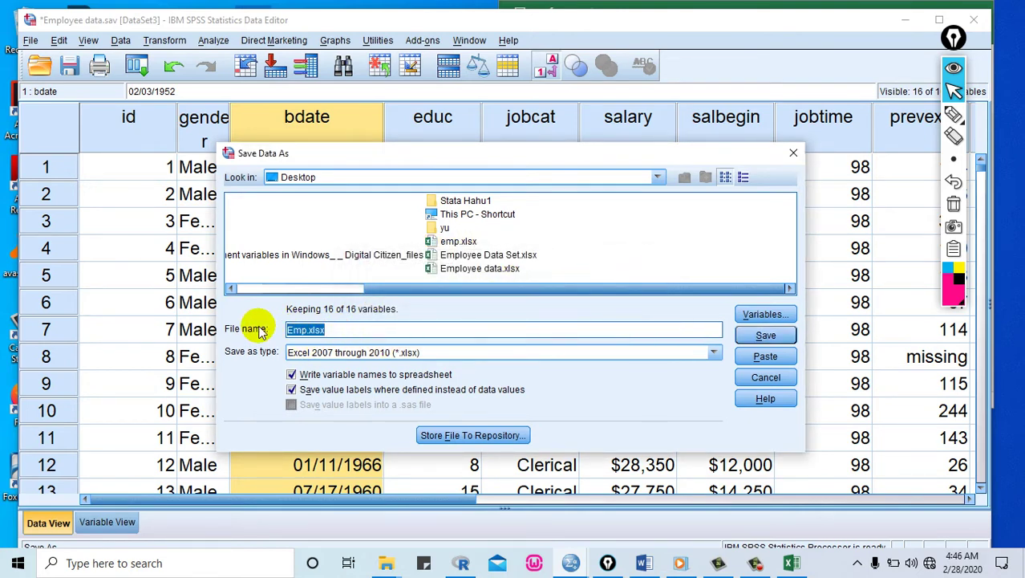
{"action": "type", "text": "Em"}
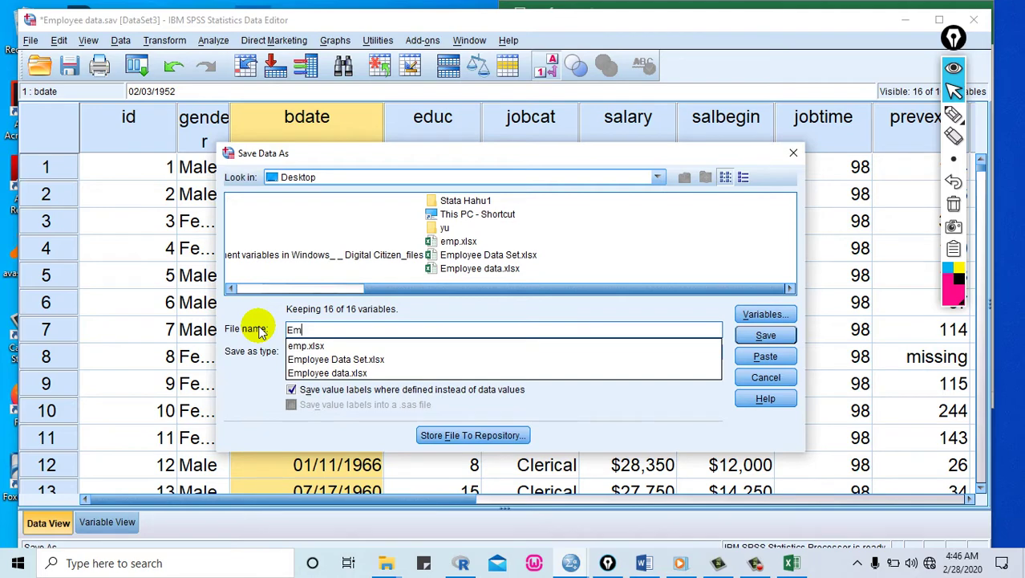
{"action": "type", "text": "pp"}
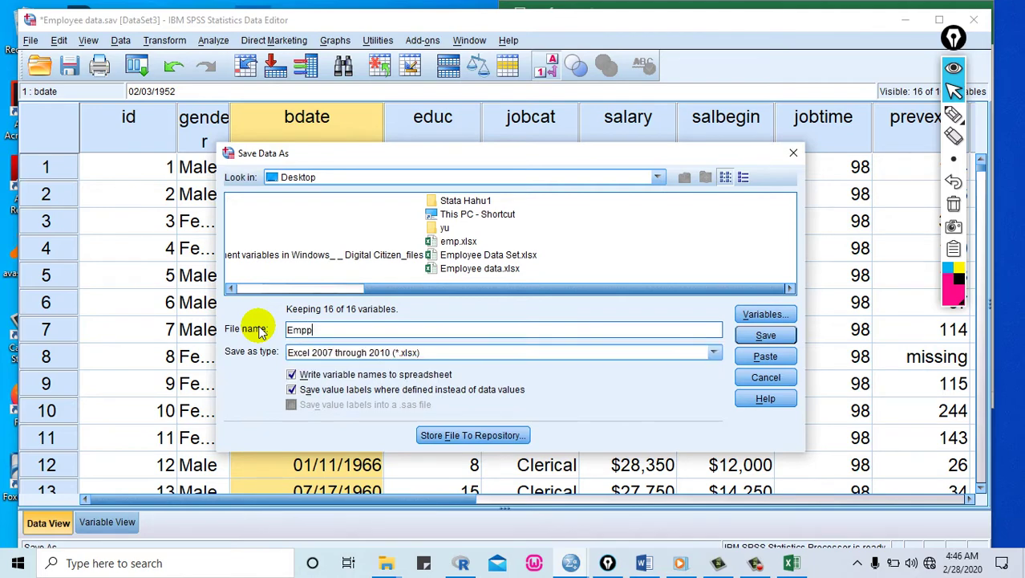
{"action": "left_click", "coordinate": [766, 336]}
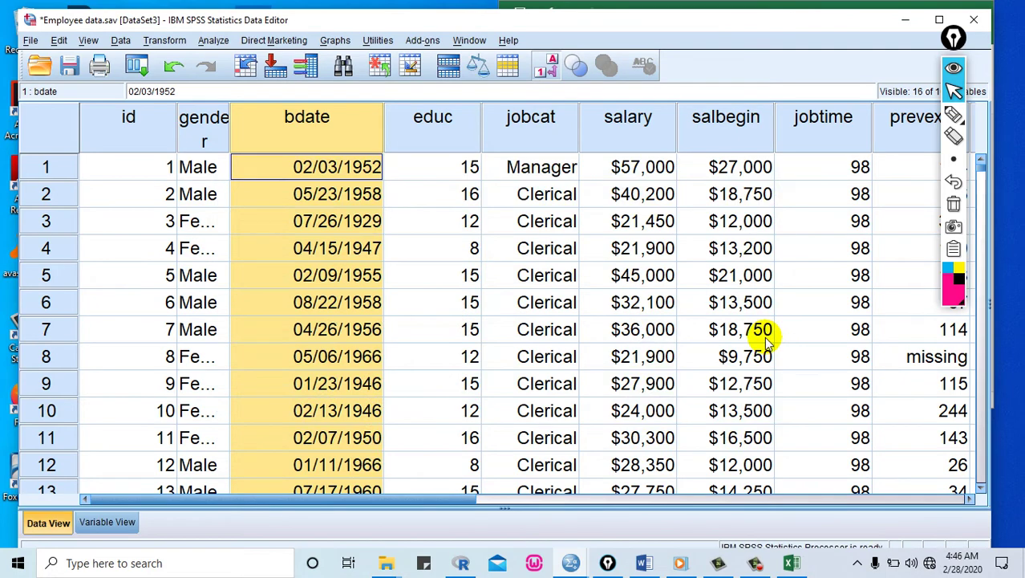
- Minimize the SPSS Data Editor and open the exported Empp workbook from the Desktop in Excel
{"action": "left_click", "coordinate": [909, 24]}
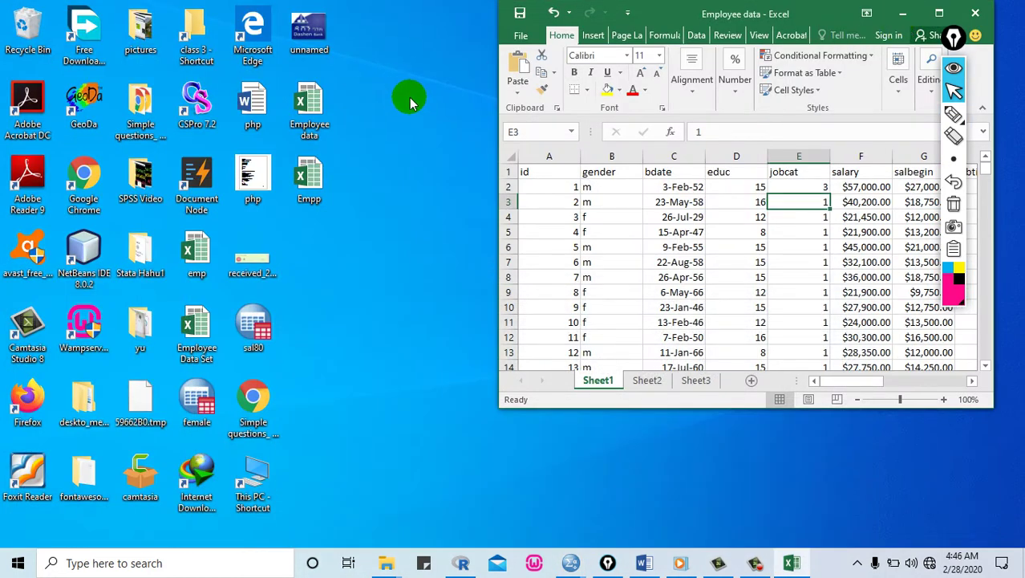
{"action": "left_click", "coordinate": [954, 114]}
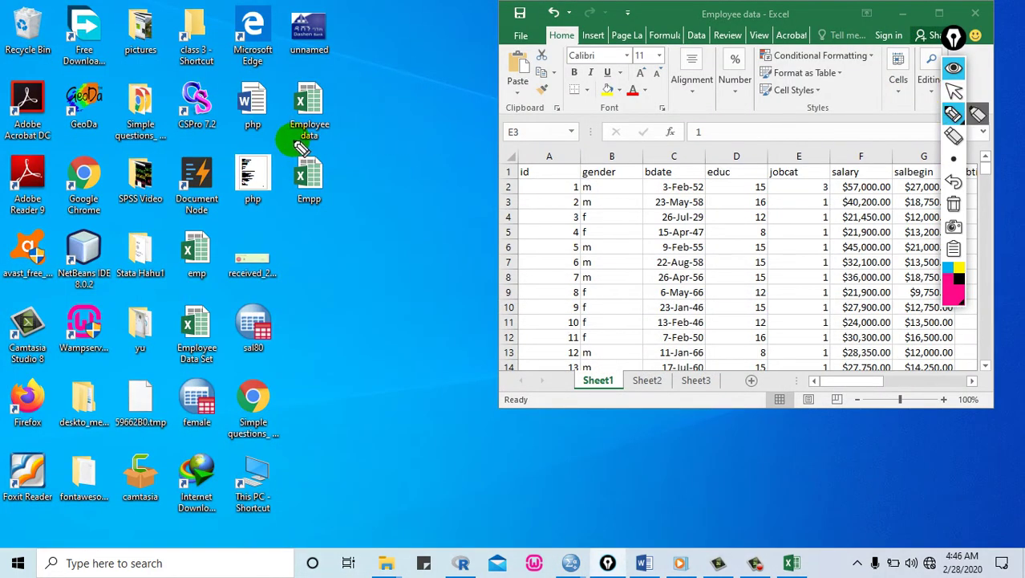
{"action": "mouse_move", "coordinate": [295, 142]}
{"action": "left_mouse_down"}
{"action": "mouse_move", "coordinate": [277, 162]}
{"action": "mouse_move", "coordinate": [317, 214]}
{"action": "mouse_move", "coordinate": [349, 168]}
{"action": "mouse_move", "coordinate": [289, 144]}
{"action": "left_mouse_up"}
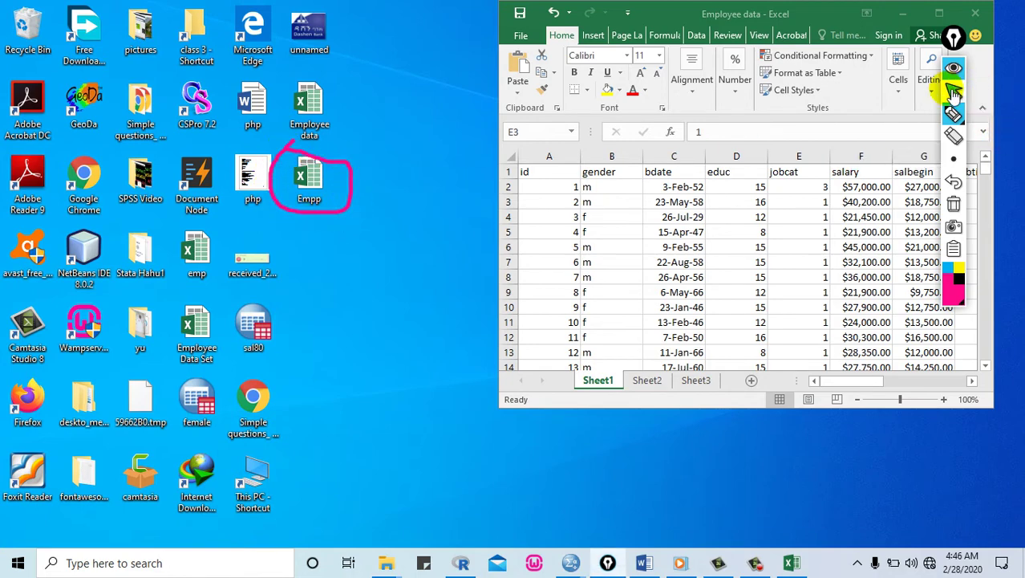
{"action": "left_click", "coordinate": [953, 90]}
{"action": "double_click", "coordinate": [320, 177]}
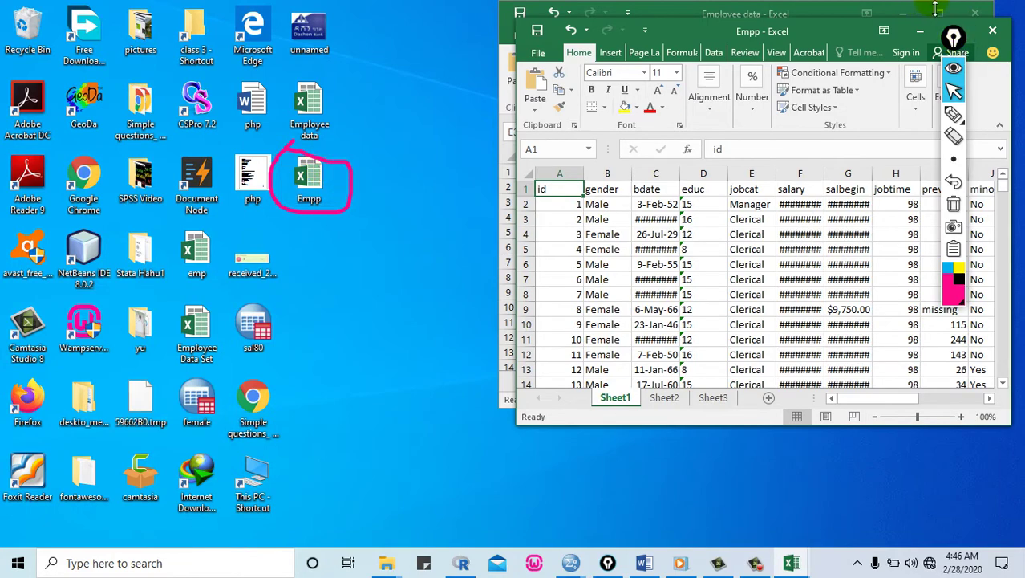
- Maximize the Empp workbook and widen all columns of Sheet1 together so the dates and salaries display in full
{"action": "left_click_drag", "start_coordinate": [819, 30], "coordinate": [552, 44]}
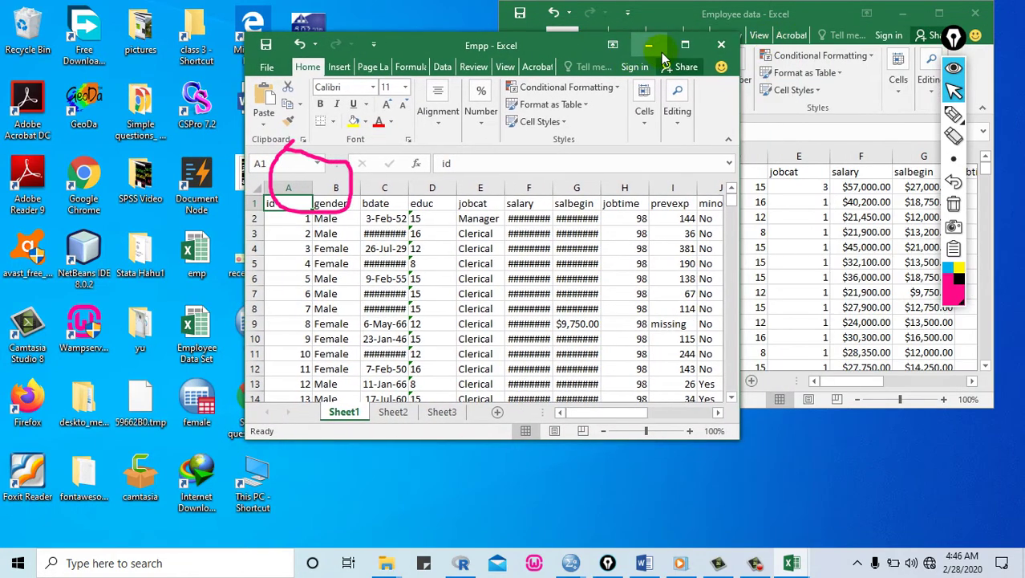
{"action": "left_click", "coordinate": [691, 44]}
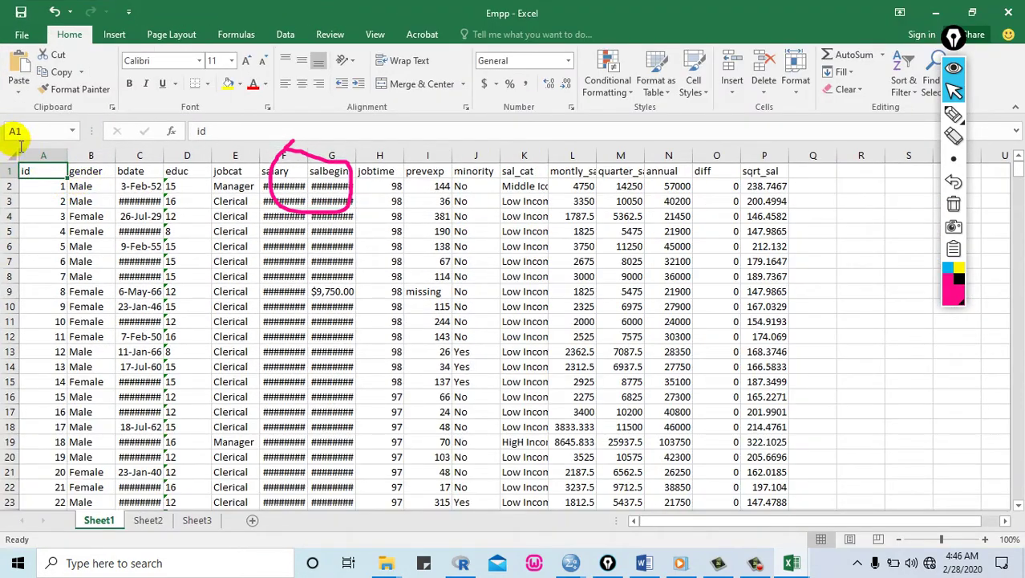
{"action": "left_click", "coordinate": [11, 156]}
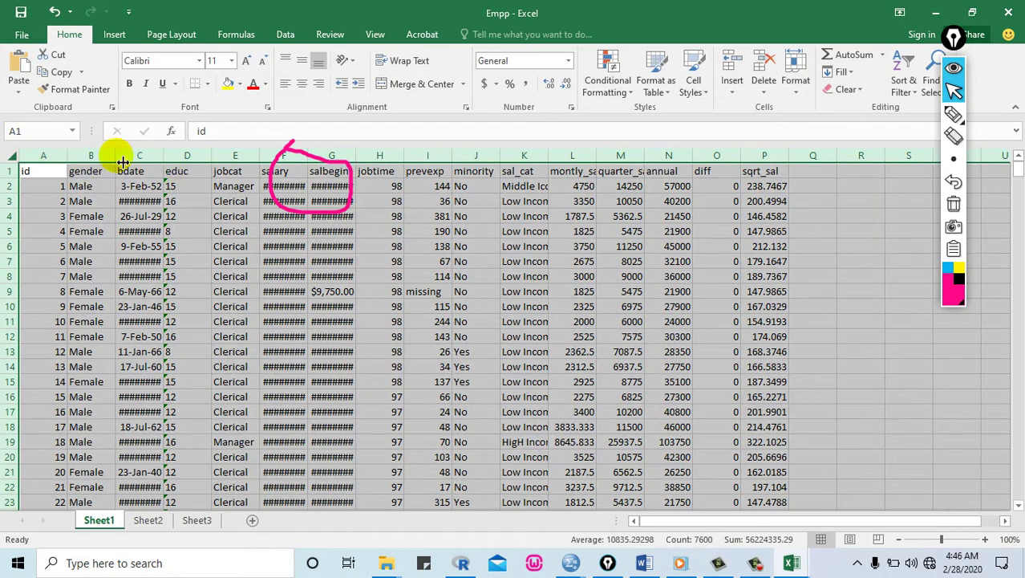
{"action": "left_click_drag", "start_coordinate": [121, 160], "coordinate": [141, 161]}
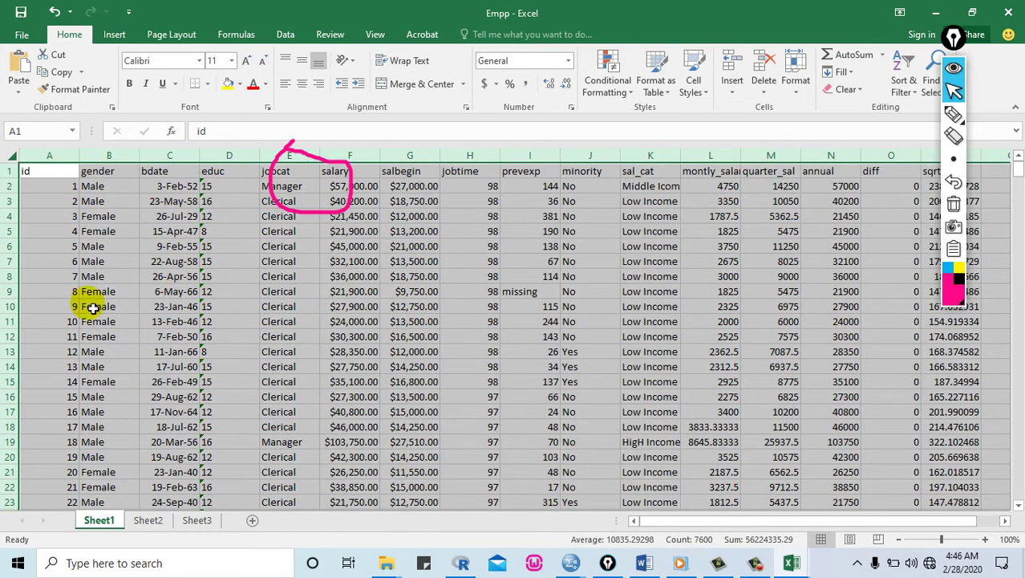
- Examine how the gender column was exported in Empp, and clear the pen mark from the screen
{"action": "left_click", "coordinate": [103, 172]}
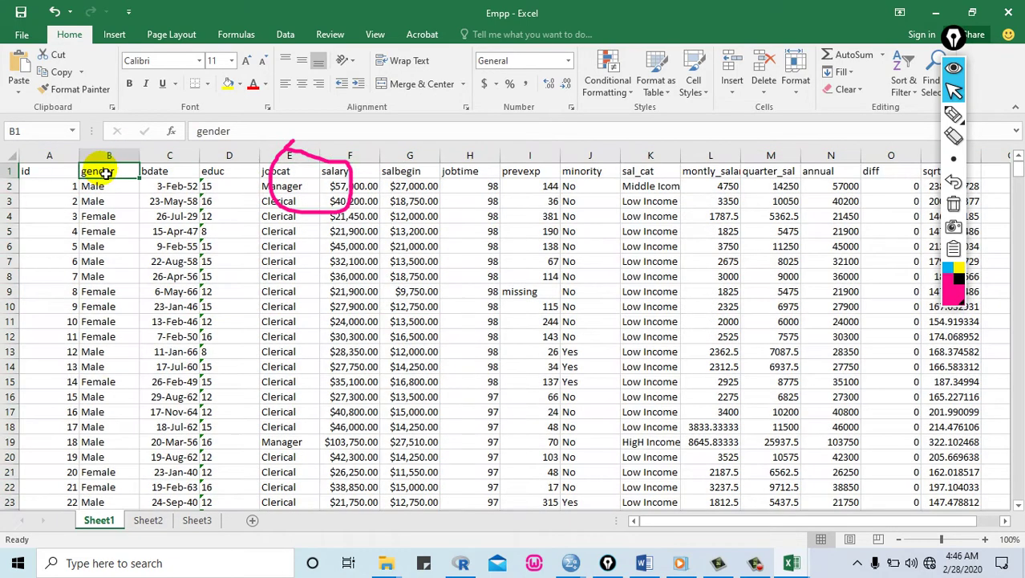
{"action": "left_click", "coordinate": [106, 217]}
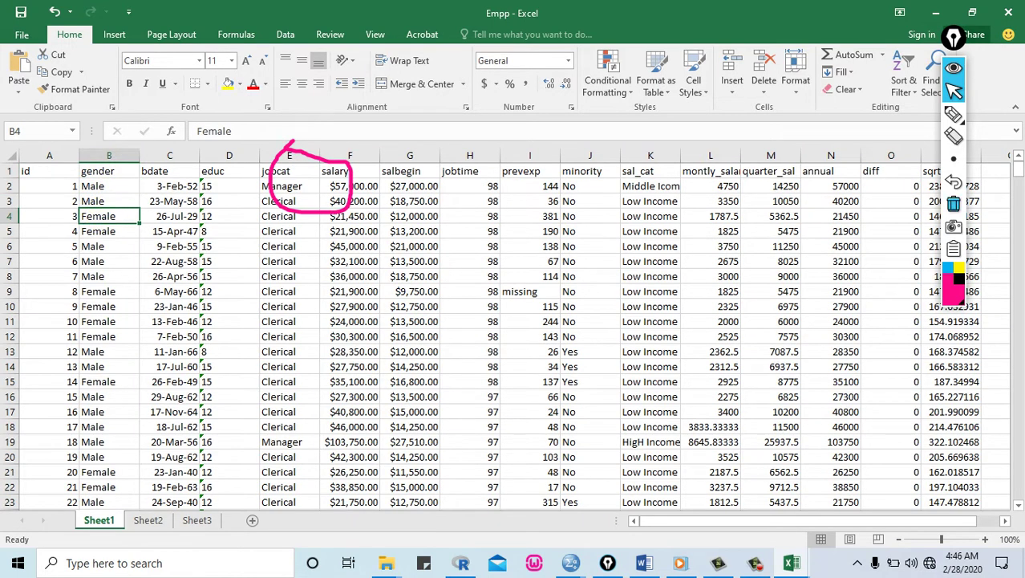
{"action": "left_click", "coordinate": [953, 203]}
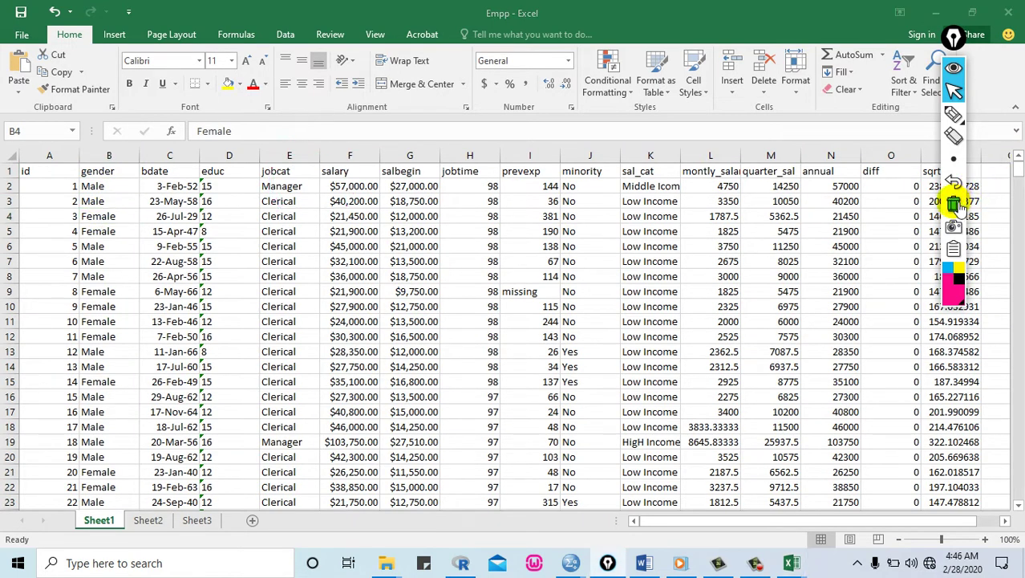
- Examine how the jobcat column was exported in the Empp workbook
{"action": "left_click", "coordinate": [289, 155]}
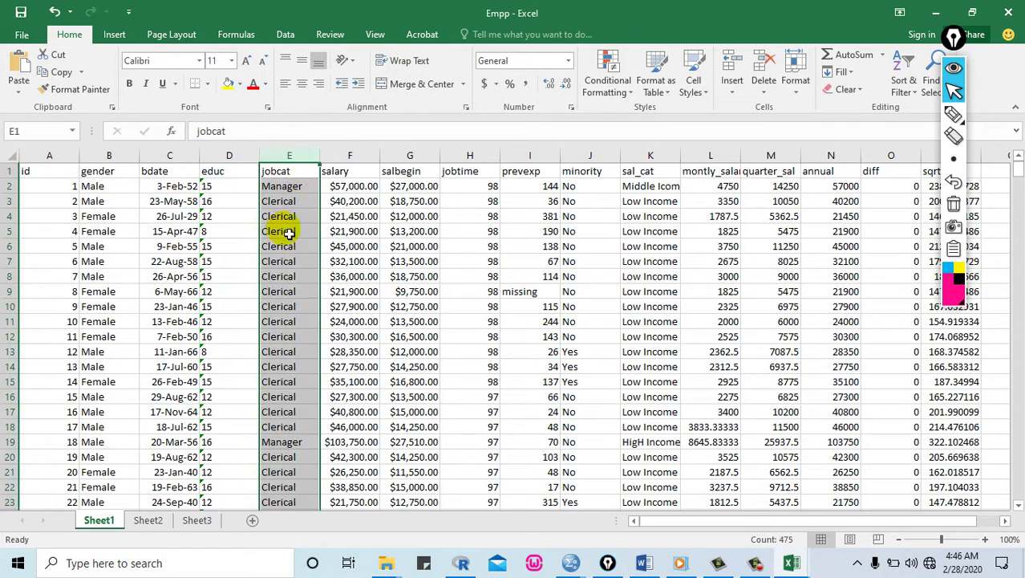
{"action": "left_click", "coordinate": [289, 189]}
{"action": "left_click", "coordinate": [288, 205]}
{"action": "left_click", "coordinate": [290, 264]}
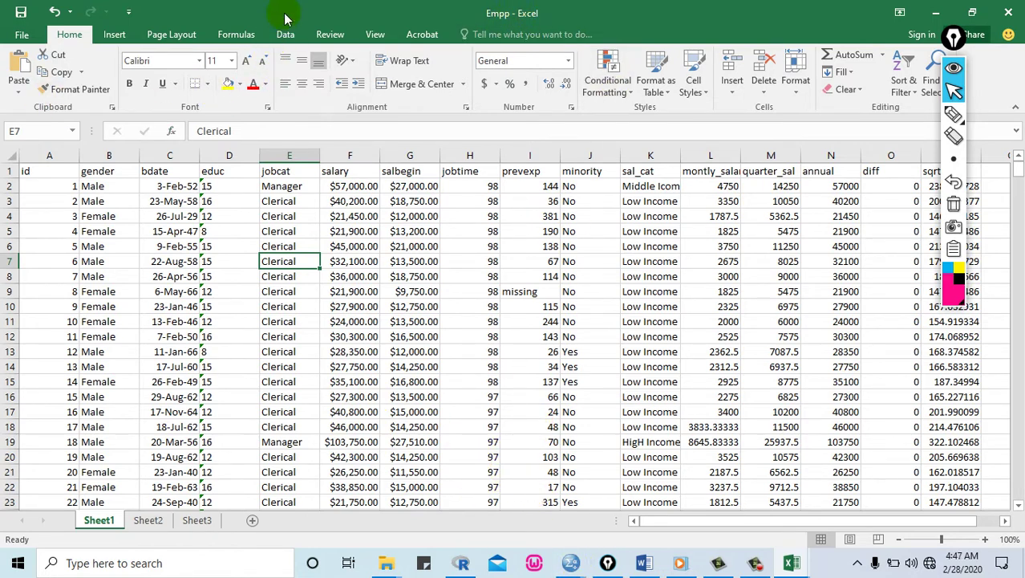
- Switch to the SPSS Data Editor with Employee data.sav and open the Excel file Empp.xlsx from the Desktop as data
{"action": "left_click", "coordinate": [570, 564]}
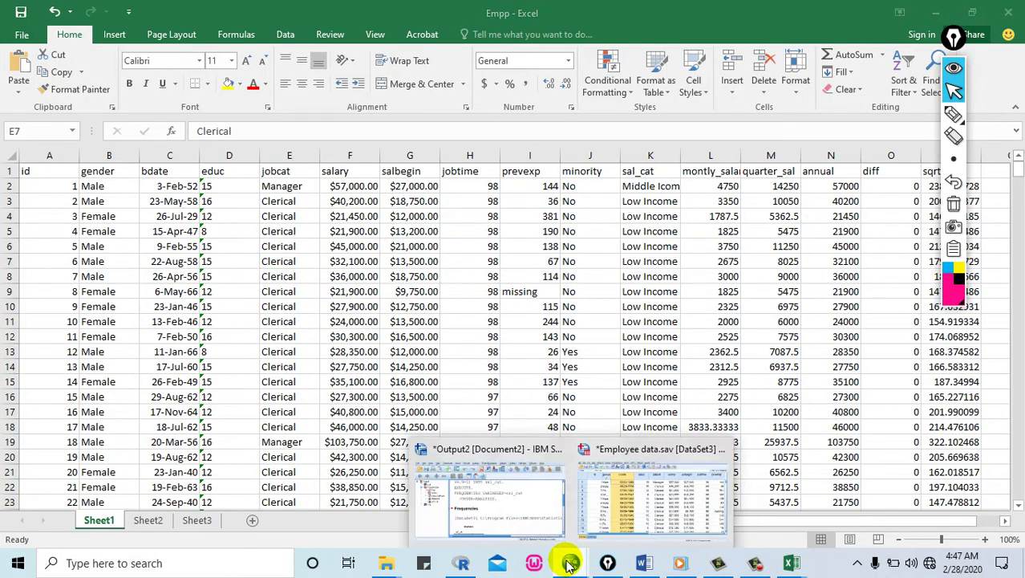
{"action": "left_click", "coordinate": [654, 491]}
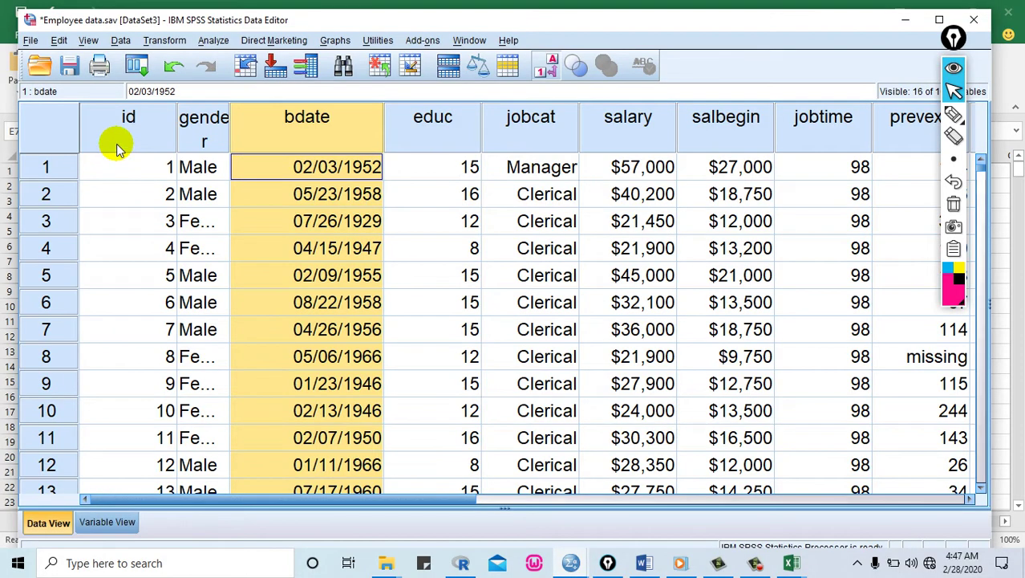
{"action": "left_click", "coordinate": [30, 42]}
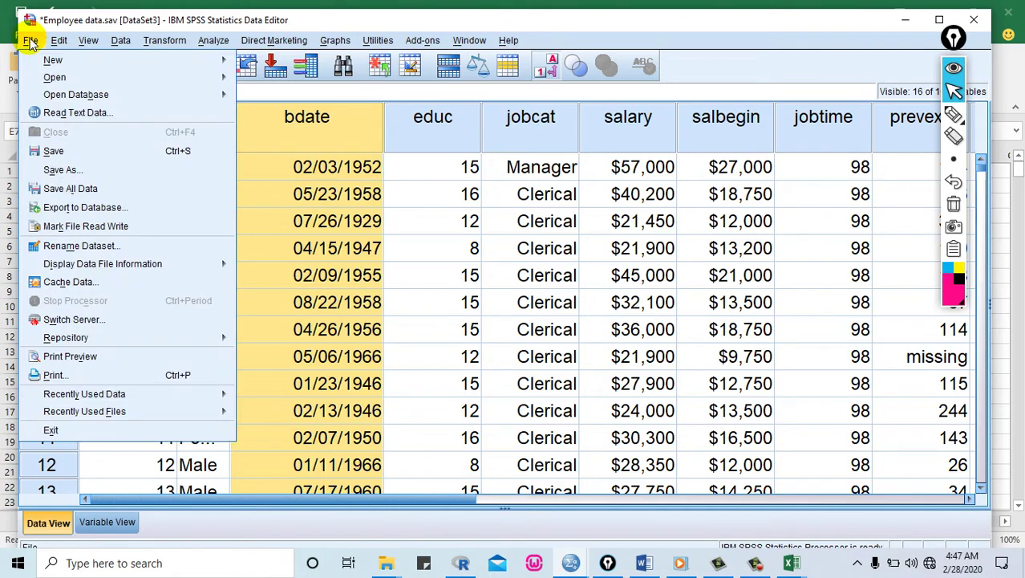
{"action": "mouse_move", "coordinate": [119, 78]}
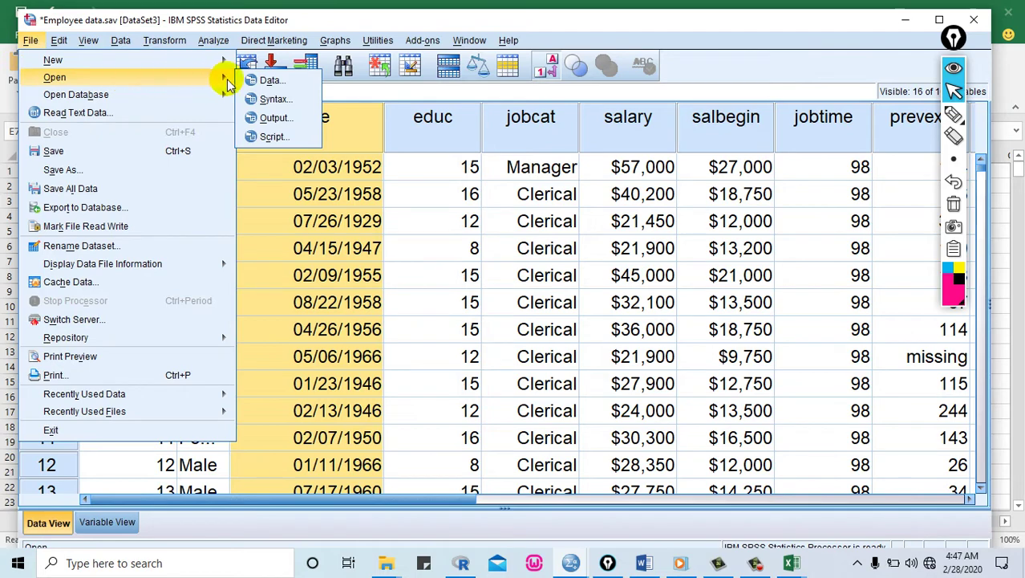
{"action": "left_click", "coordinate": [271, 82]}
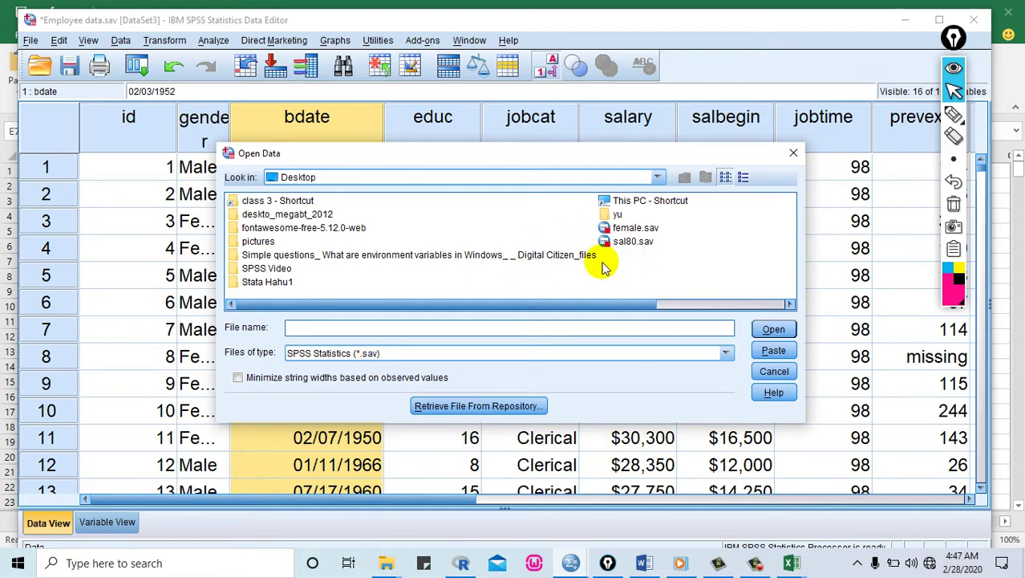
{"action": "left_click", "coordinate": [726, 354]}
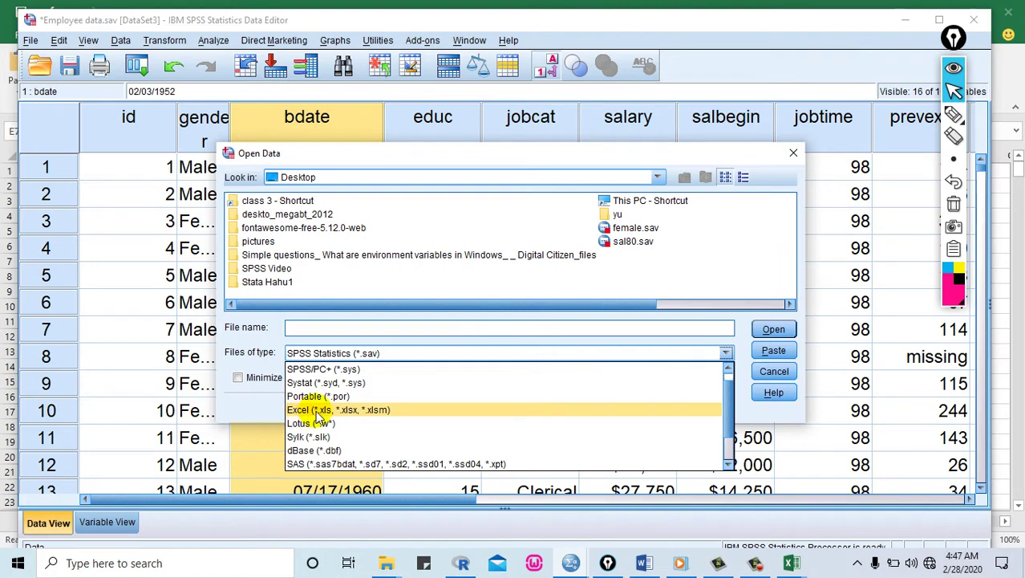
{"action": "left_click", "coordinate": [356, 411]}
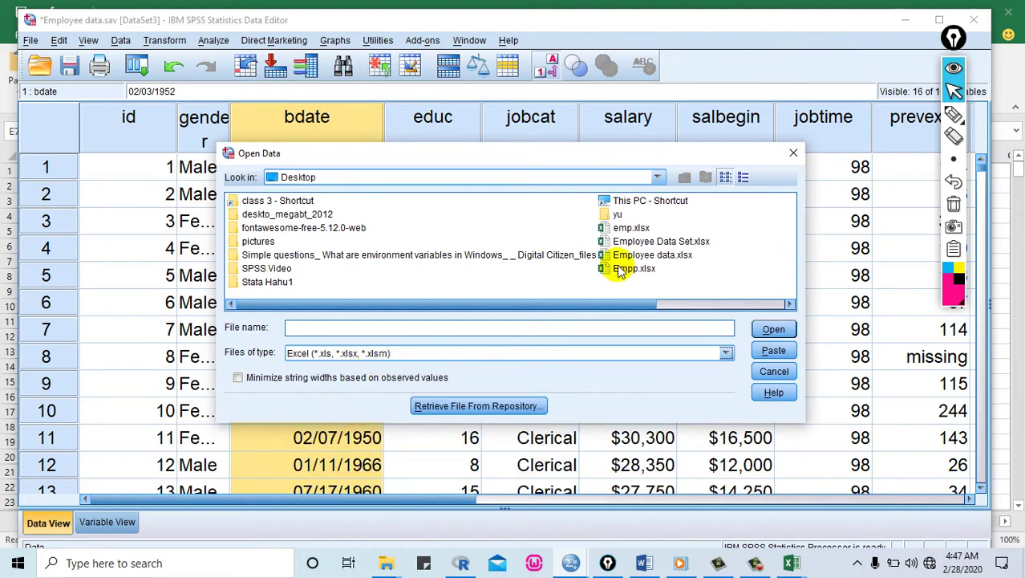
{"action": "left_click", "coordinate": [616, 269]}
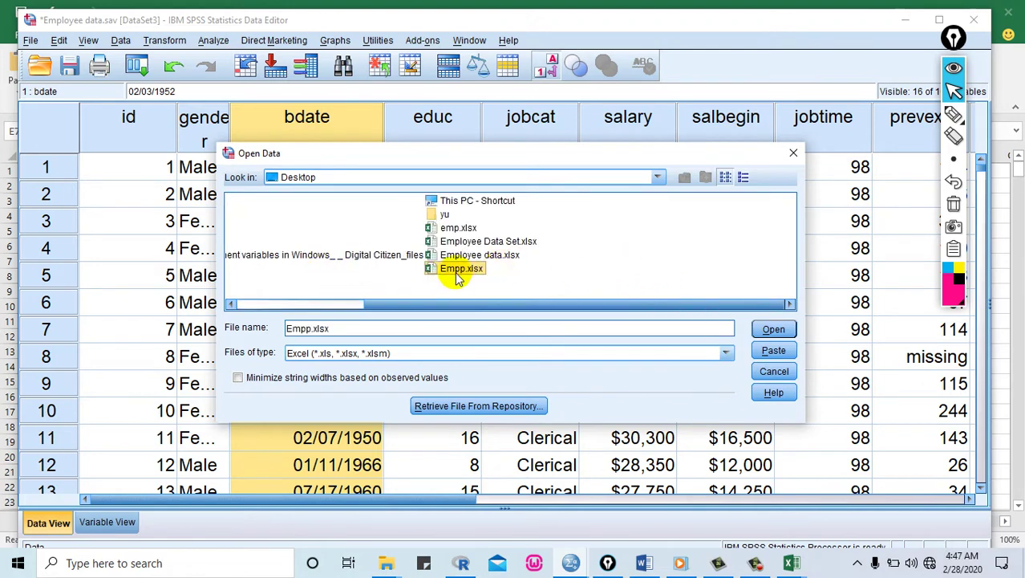
{"action": "left_click", "coordinate": [774, 330]}
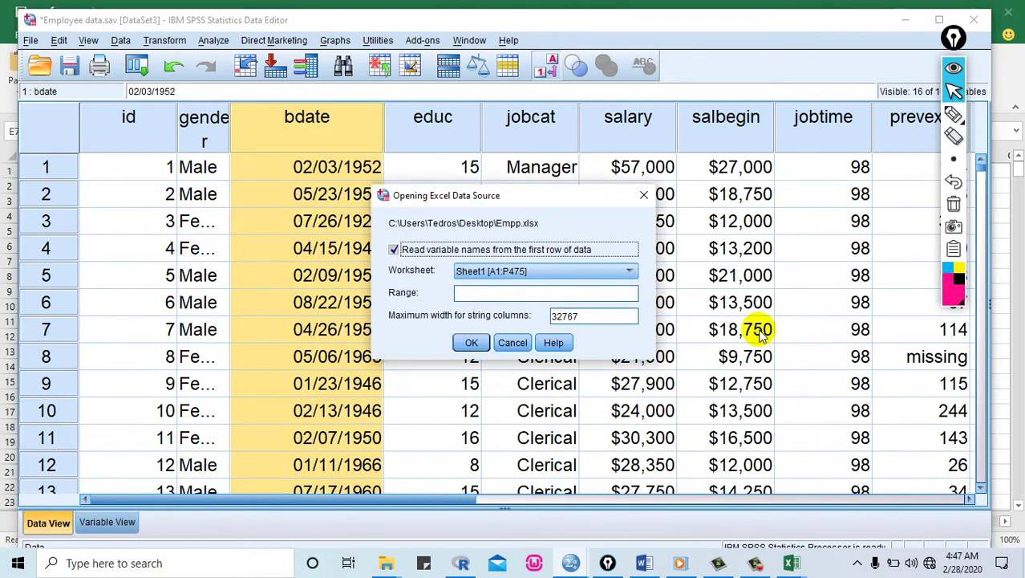
- Import worksheet Sheet1 [A1:P475] of Empp.xlsx, reading variable names from the first row and leaving the range blank
{"action": "left_click", "coordinate": [631, 272]}
{"action": "left_click", "coordinate": [631, 272]}
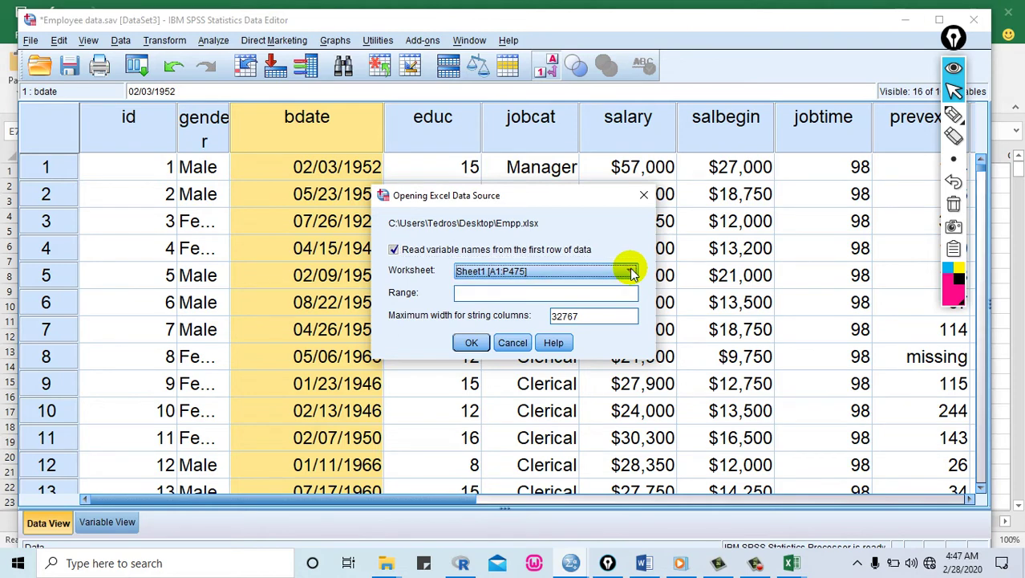
{"action": "left_click", "coordinate": [631, 272]}
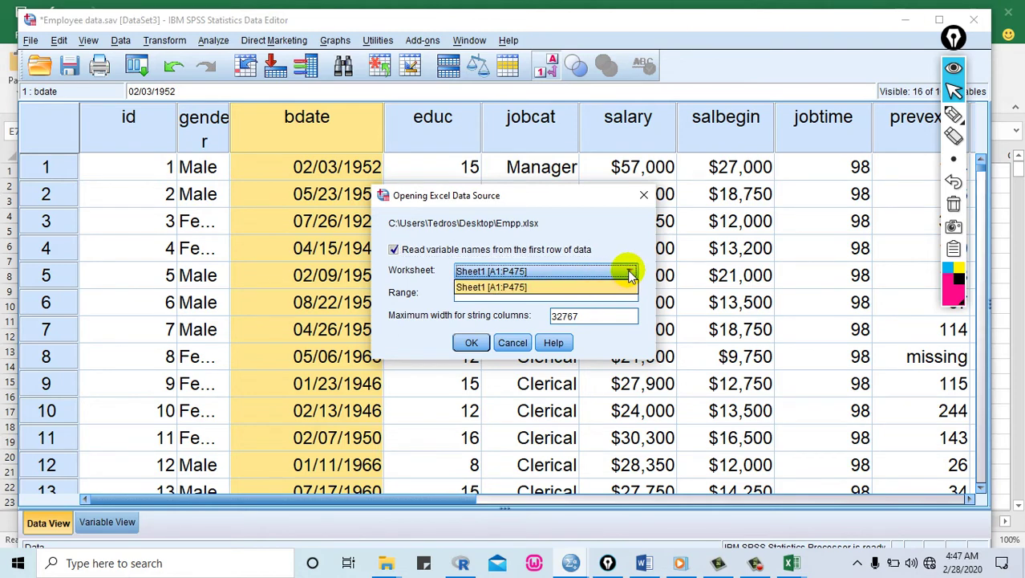
{"action": "left_click", "coordinate": [627, 271]}
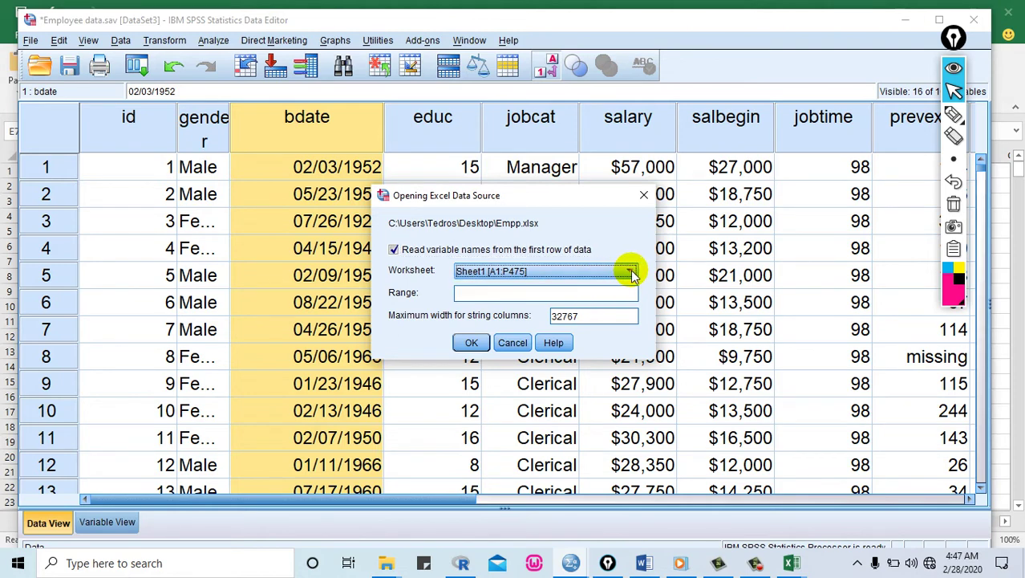
{"action": "left_click", "coordinate": [471, 299]}
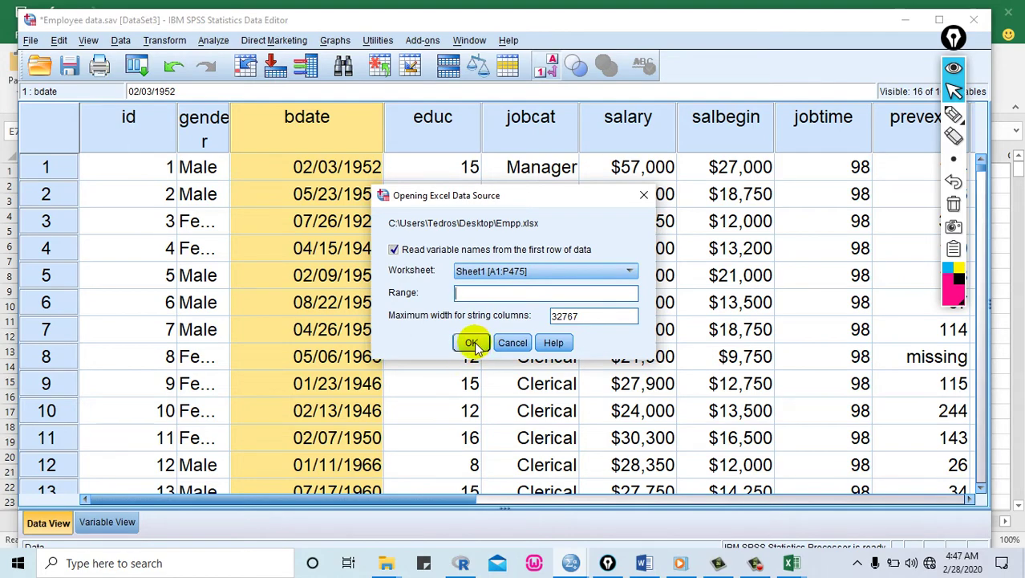
{"action": "left_click", "coordinate": [472, 343]}
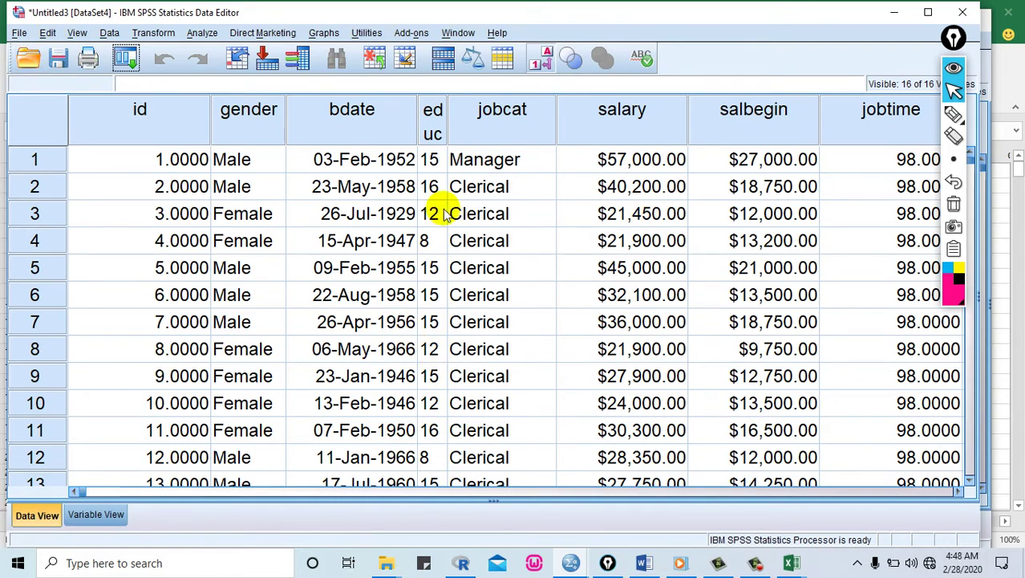
- Examine the imported variables' definitions in Variable View, checking id, gender and bdate and the Values column
{"action": "left_click", "coordinate": [90, 512]}
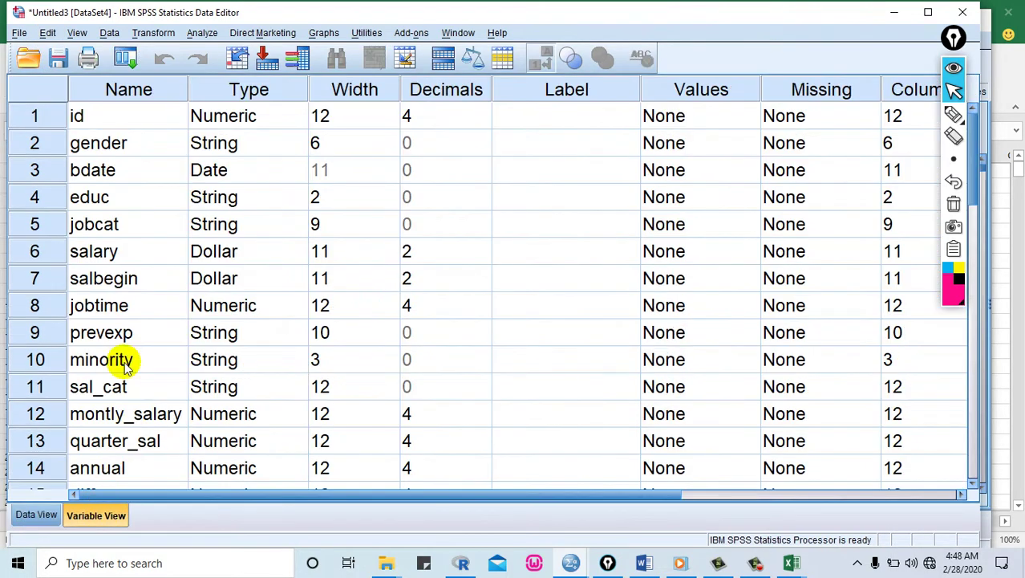
{"action": "left_click", "coordinate": [34, 115]}
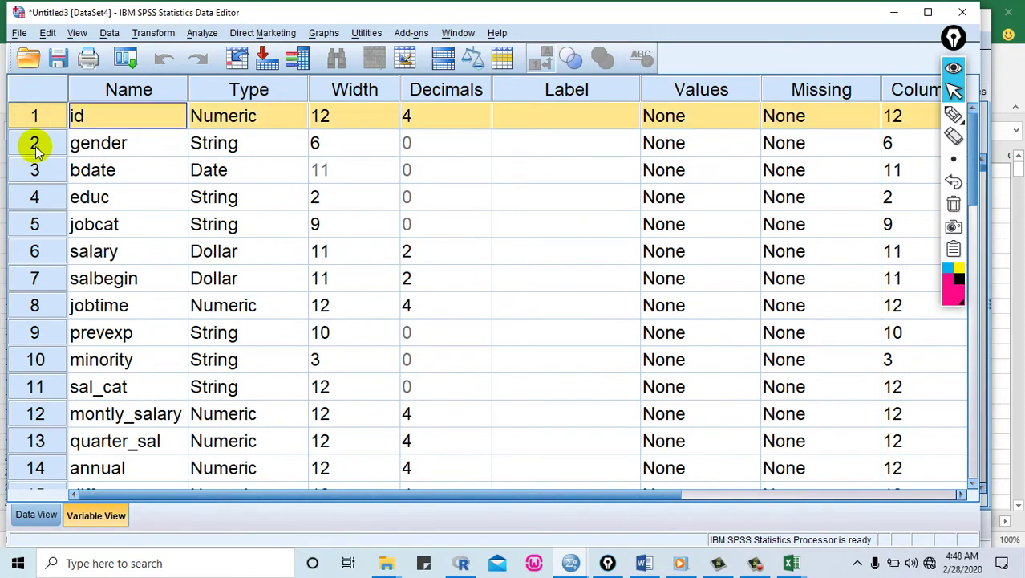
{"action": "left_click", "coordinate": [34, 142]}
{"action": "left_click", "coordinate": [44, 169]}
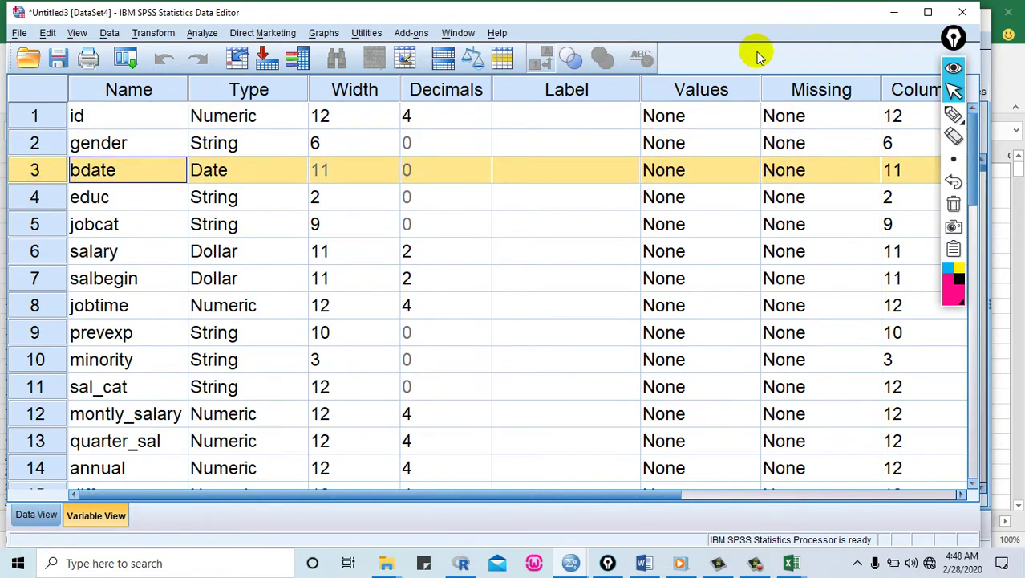
{"action": "left_click", "coordinate": [712, 91]}
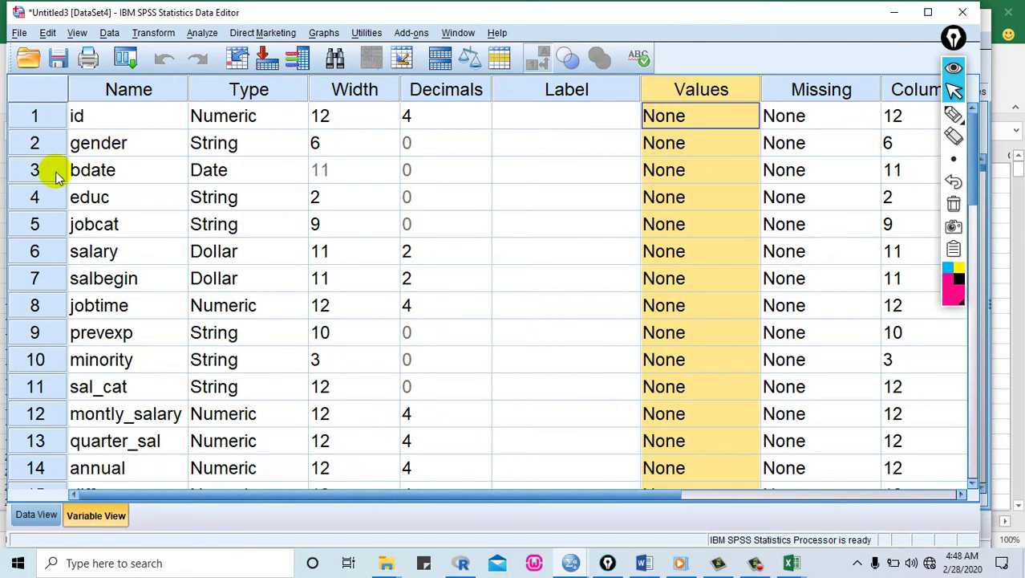
{"action": "left_click", "coordinate": [49, 143]}
- Compare the imported gender and jobcat entries in Data View with the gender variable's definition in Variable View
{"action": "left_click", "coordinate": [36, 513]}
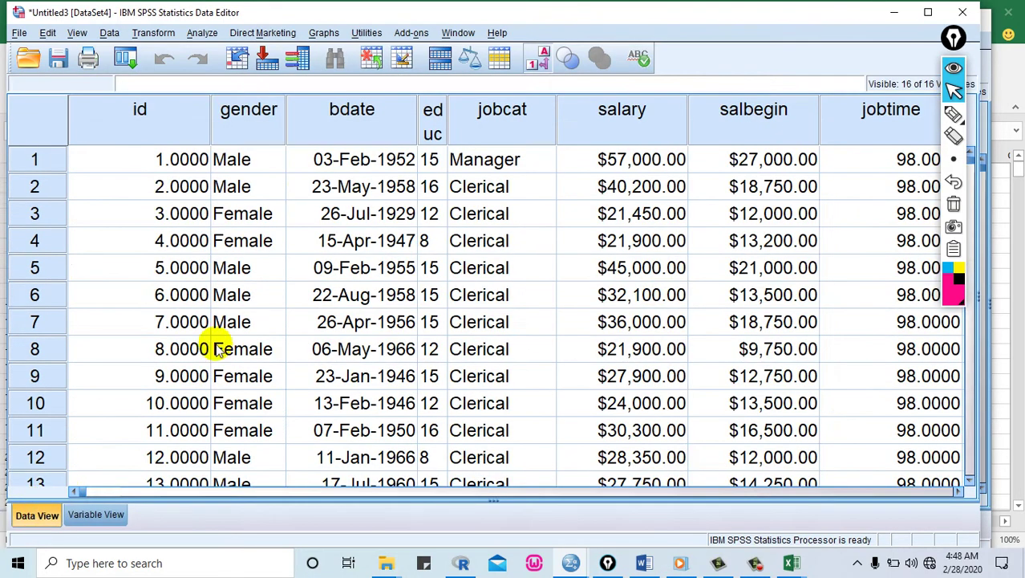
{"action": "left_click", "coordinate": [235, 162]}
{"action": "left_click", "coordinate": [251, 190]}
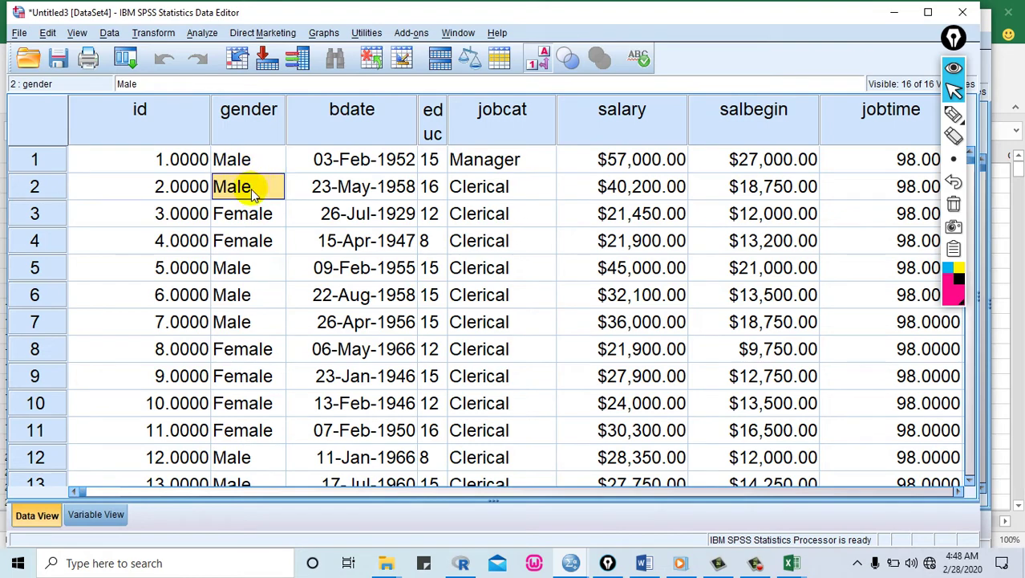
{"action": "left_click", "coordinate": [244, 213]}
{"action": "left_click", "coordinate": [243, 240]}
{"action": "left_click", "coordinate": [95, 514]}
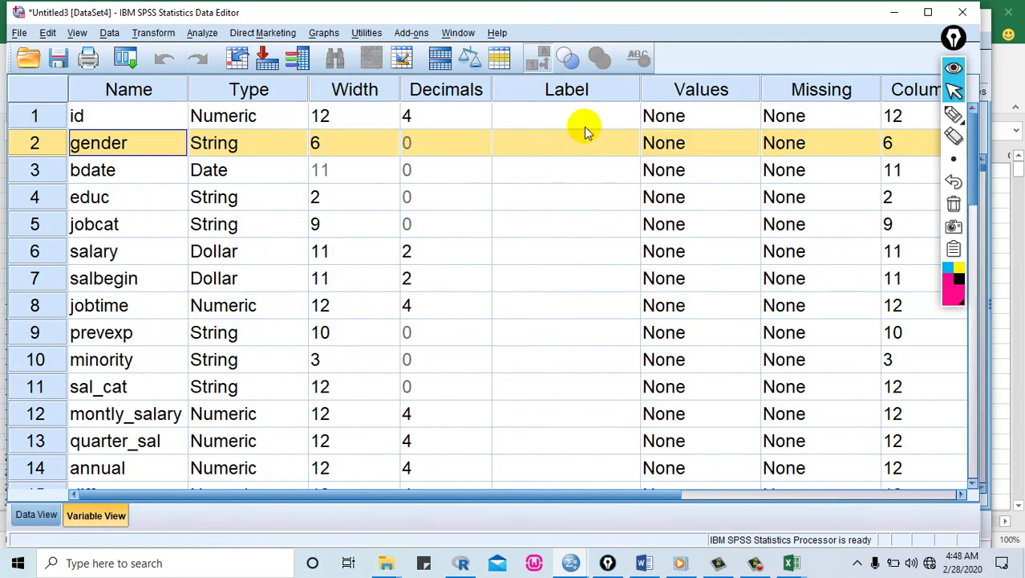
{"action": "left_click", "coordinate": [34, 515]}
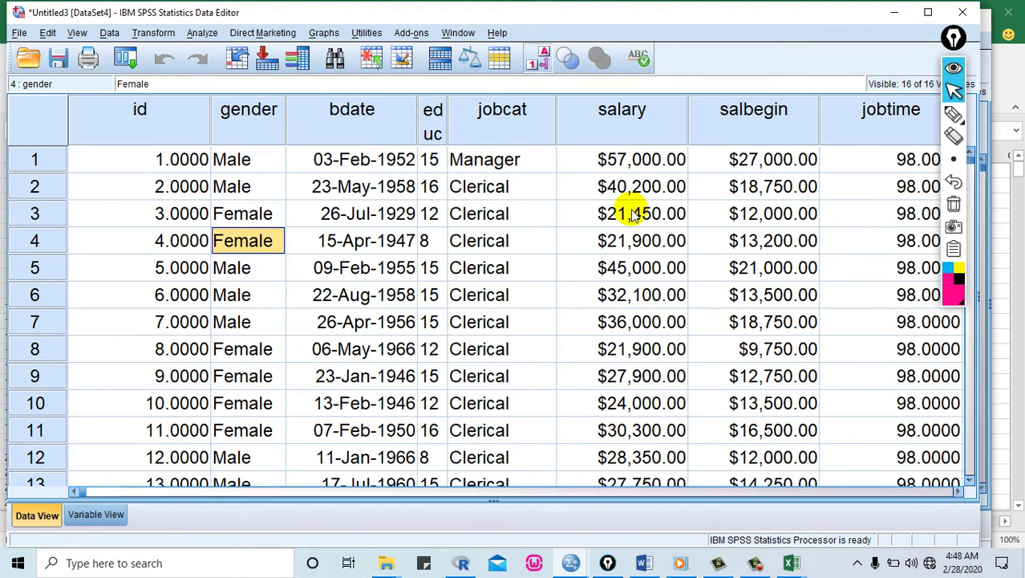
{"action": "left_click", "coordinate": [504, 162]}
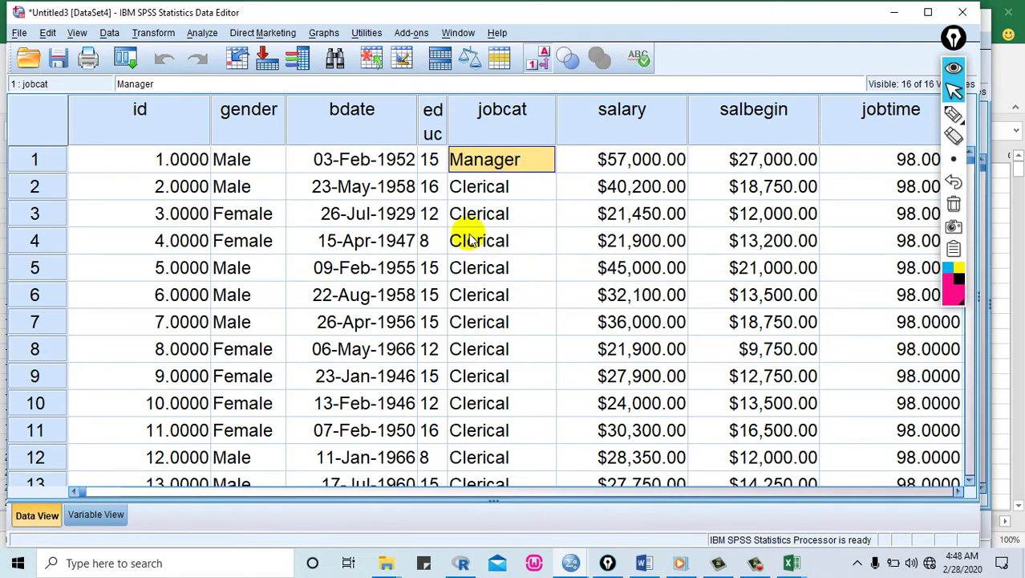
- Use Automatic Recode to recode gender into a new variable named sex, starting from the lowest value, and examine the recode table in the output
{"action": "left_click", "coordinate": [152, 34]}
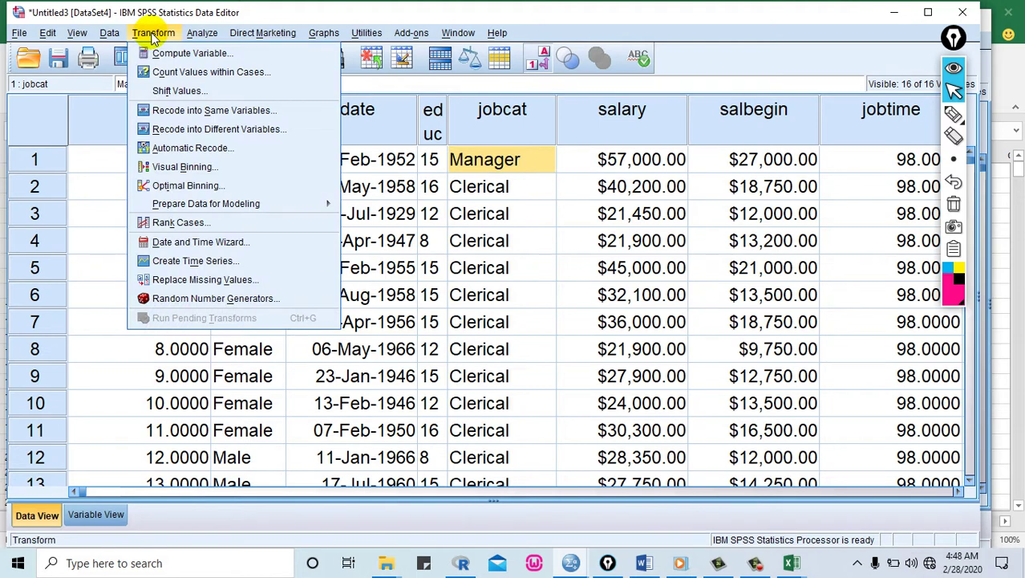
{"action": "left_click", "coordinate": [193, 148]}
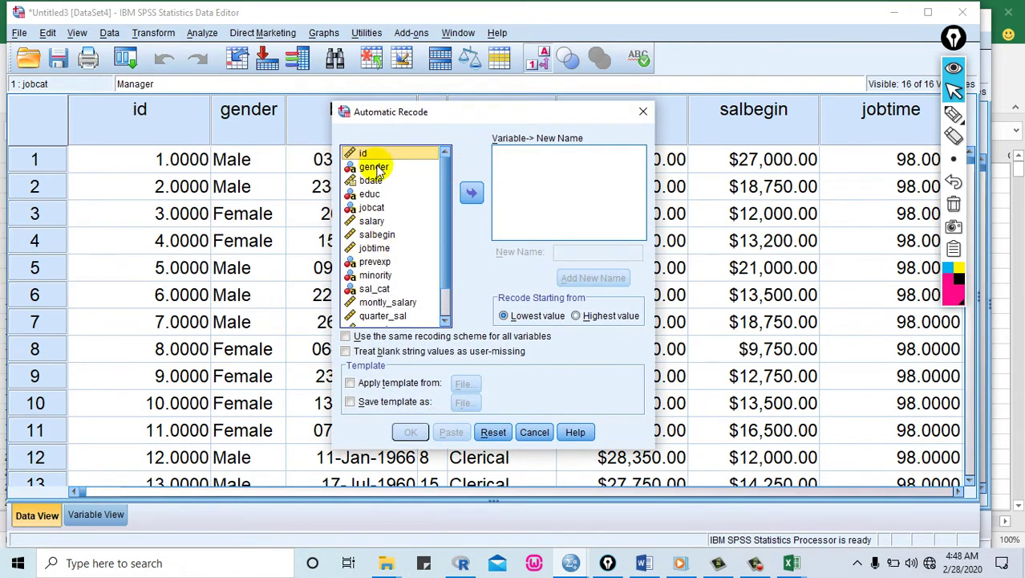
{"action": "left_click_drag", "start_coordinate": [459, 114], "coordinate": [700, 95]}
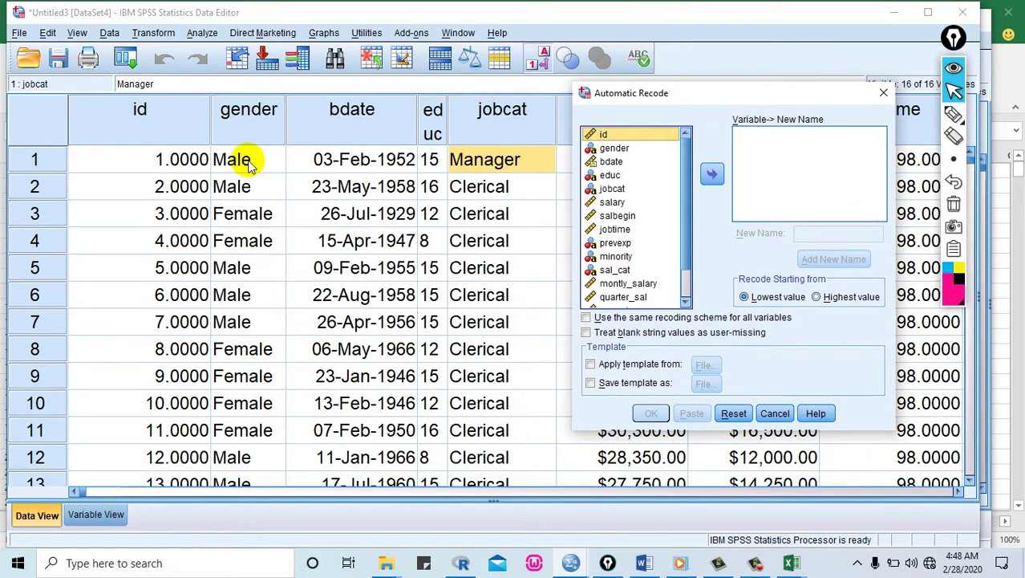
{"action": "left_click", "coordinate": [614, 148]}
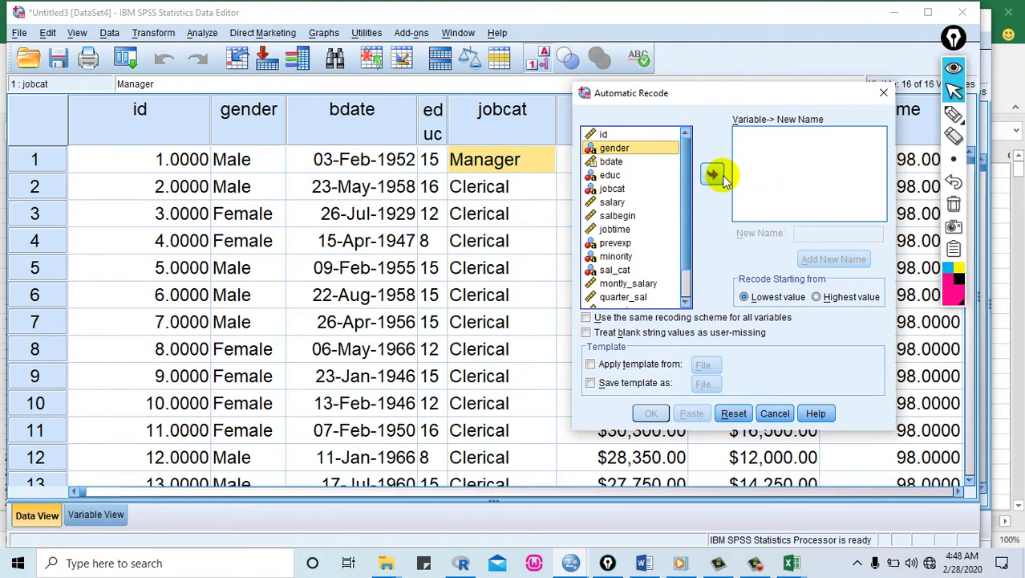
{"action": "left_click", "coordinate": [714, 175]}
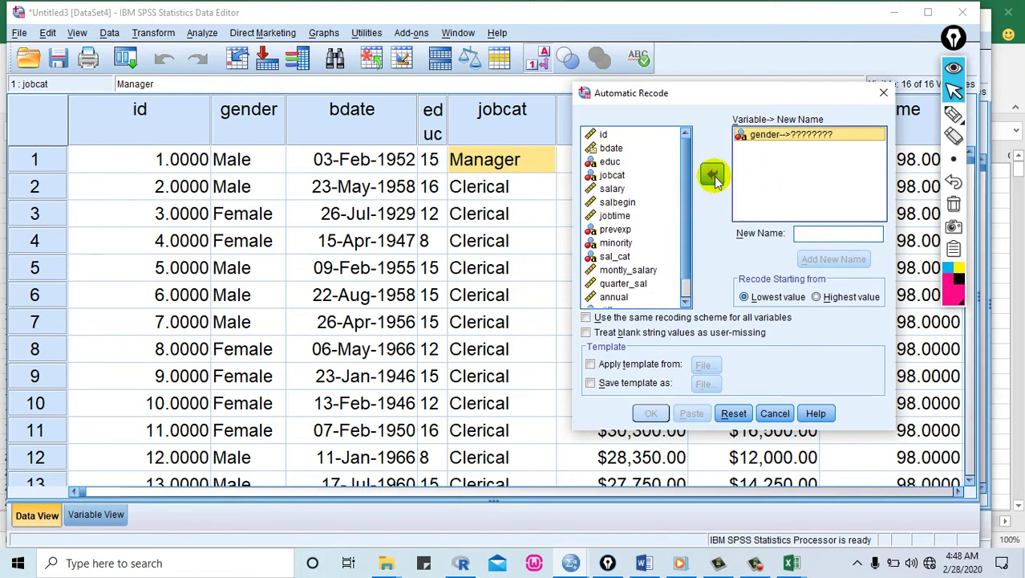
{"action": "left_click", "coordinate": [825, 235]}
{"action": "type", "text": "s"}
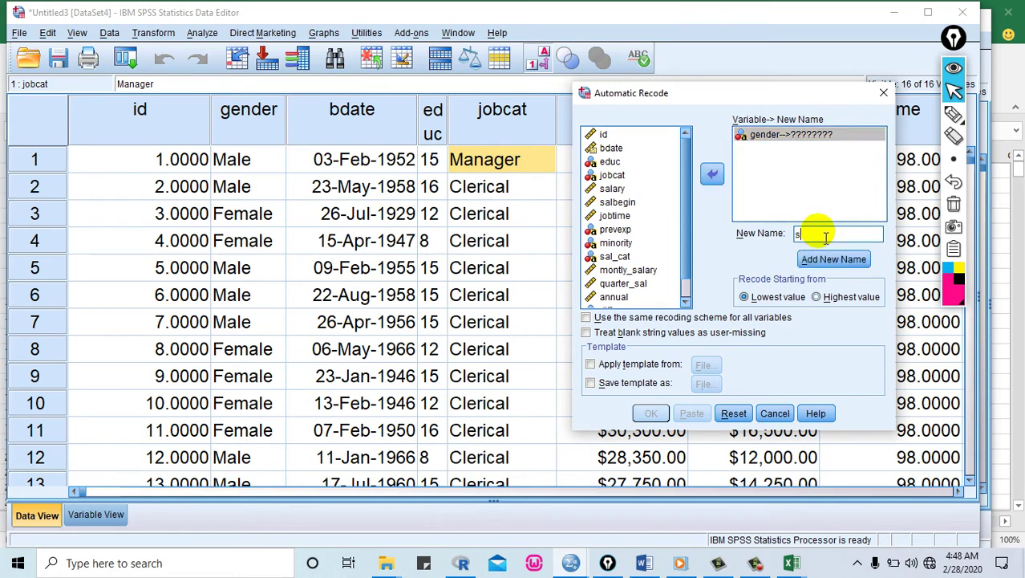
{"action": "type", "text": "ex"}
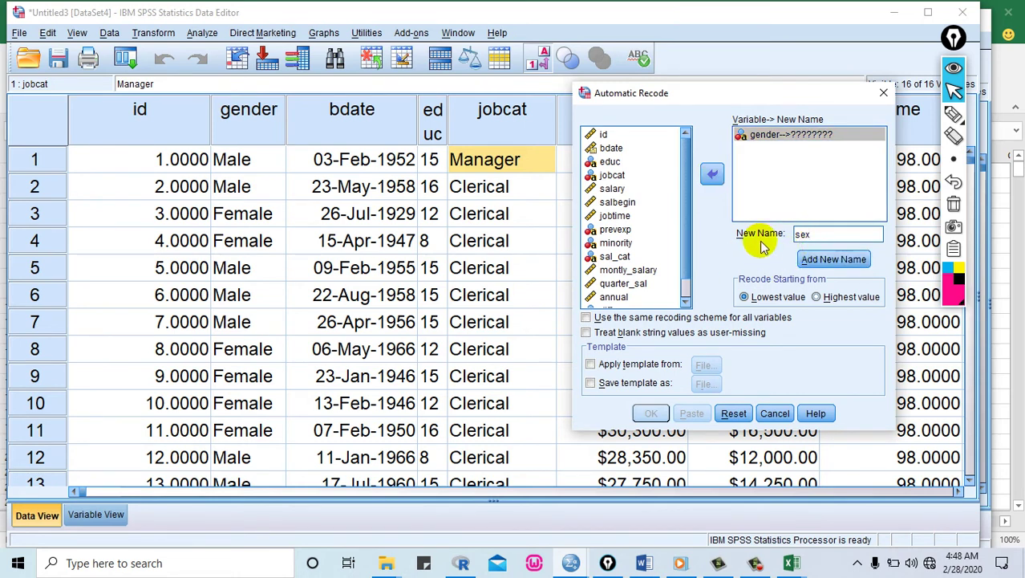
{"action": "left_click", "coordinate": [837, 268]}
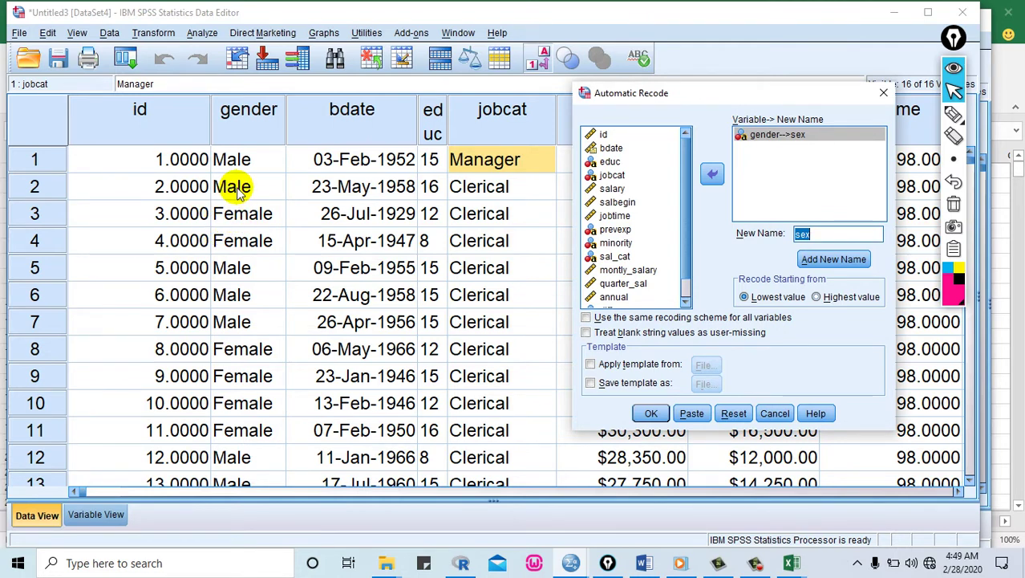
{"action": "left_click", "coordinate": [651, 414]}
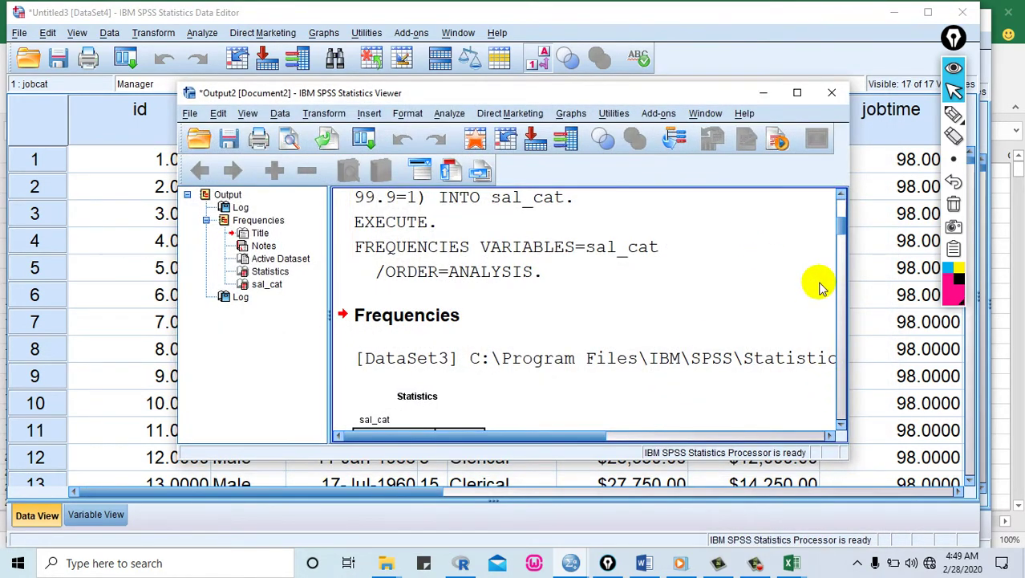
{"action": "left_click_drag", "start_coordinate": [840, 226], "coordinate": [829, 414]}
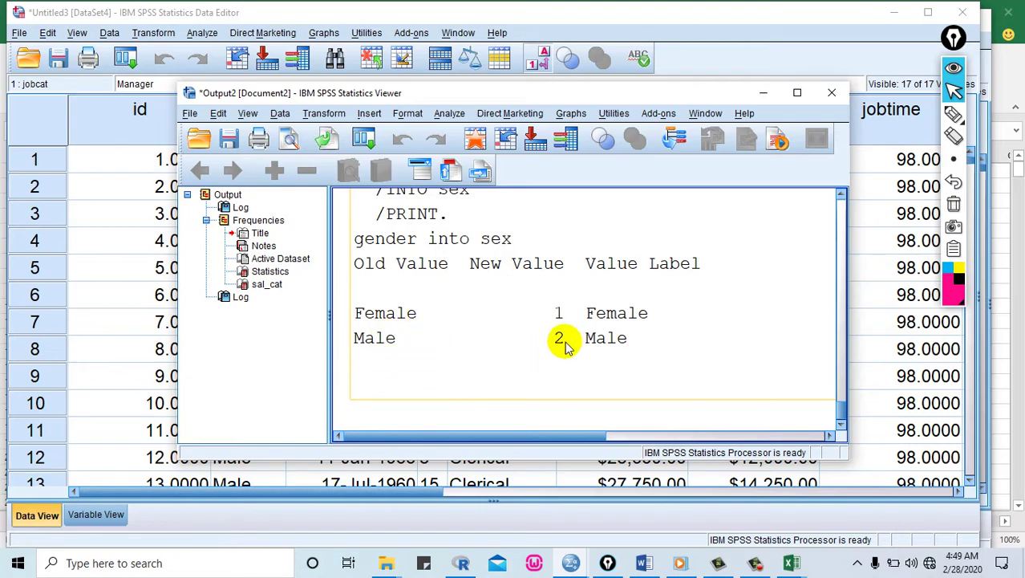
- Examine the new sex variable's column in Data View, toggling its display between value labels and numeric codes
{"action": "left_click", "coordinate": [600, 335]}
{"action": "left_click", "coordinate": [764, 93]}
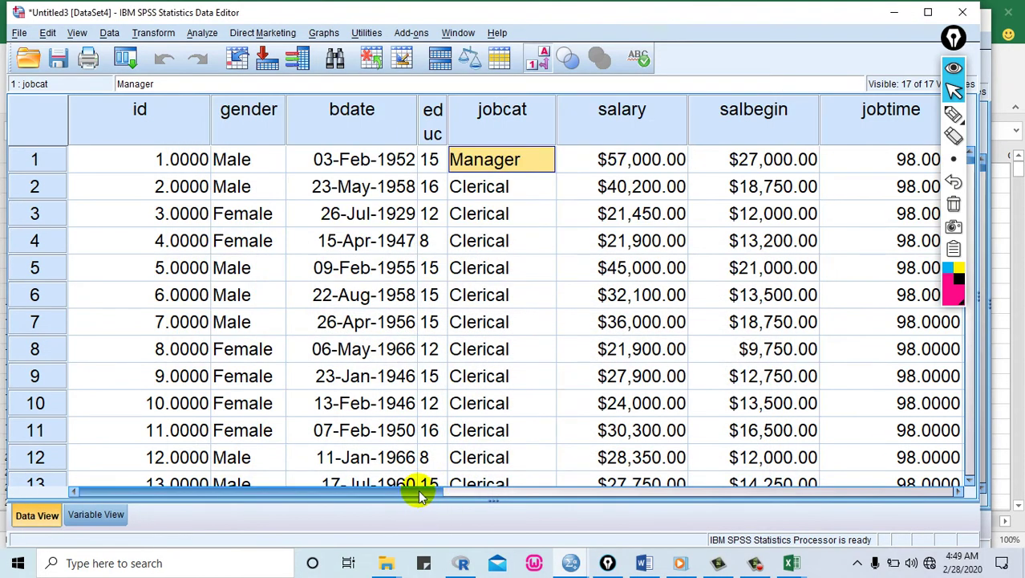
{"action": "left_click_drag", "start_coordinate": [423, 488], "coordinate": [942, 492]}
{"action": "left_click", "coordinate": [778, 121]}
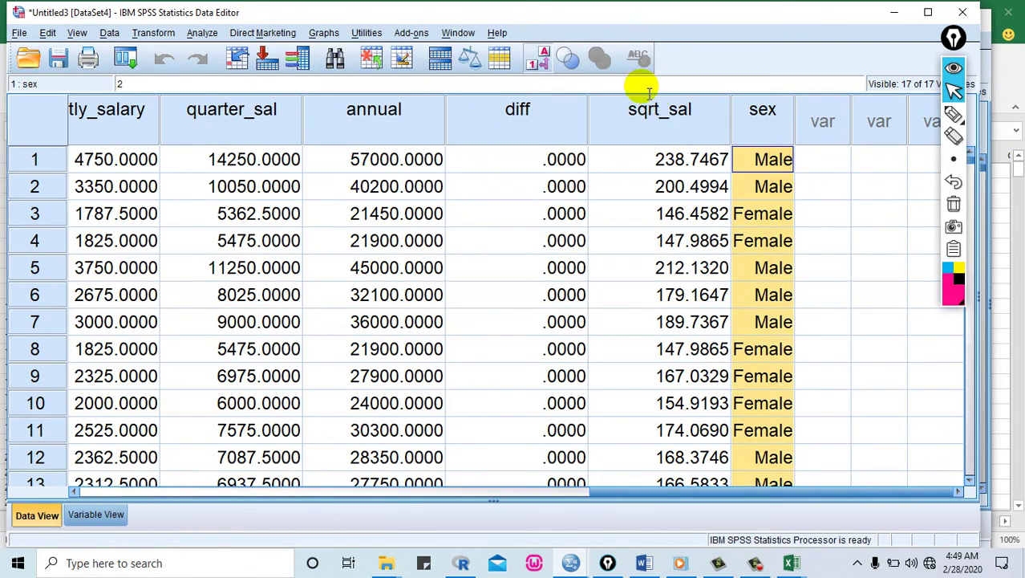
{"action": "left_click", "coordinate": [538, 58]}
{"action": "left_click", "coordinate": [537, 58]}
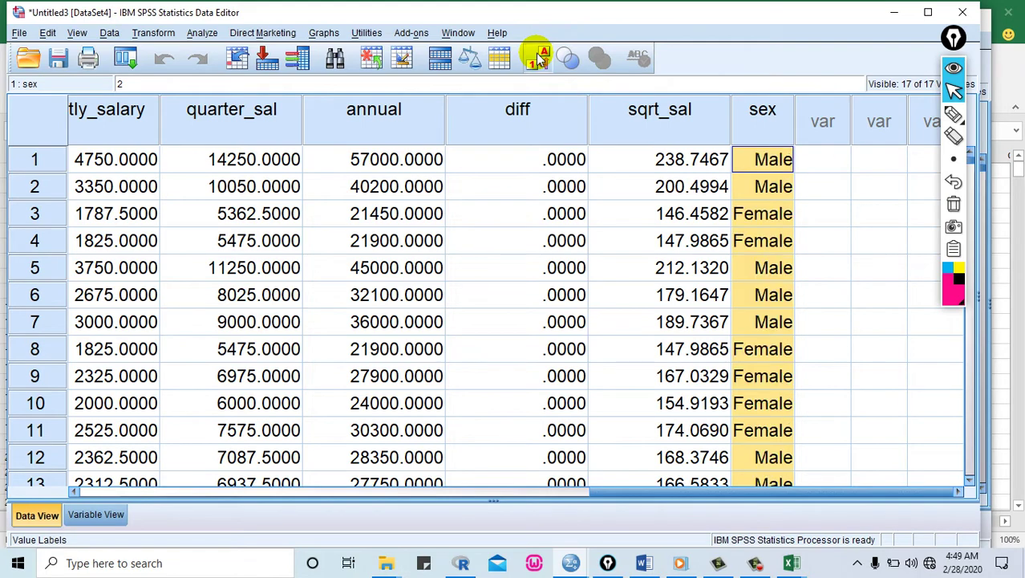
- Check the sex variable's definition and value labels in Variable View, inspecting the entries for codes 1 and 2
{"action": "left_click", "coordinate": [85, 515]}
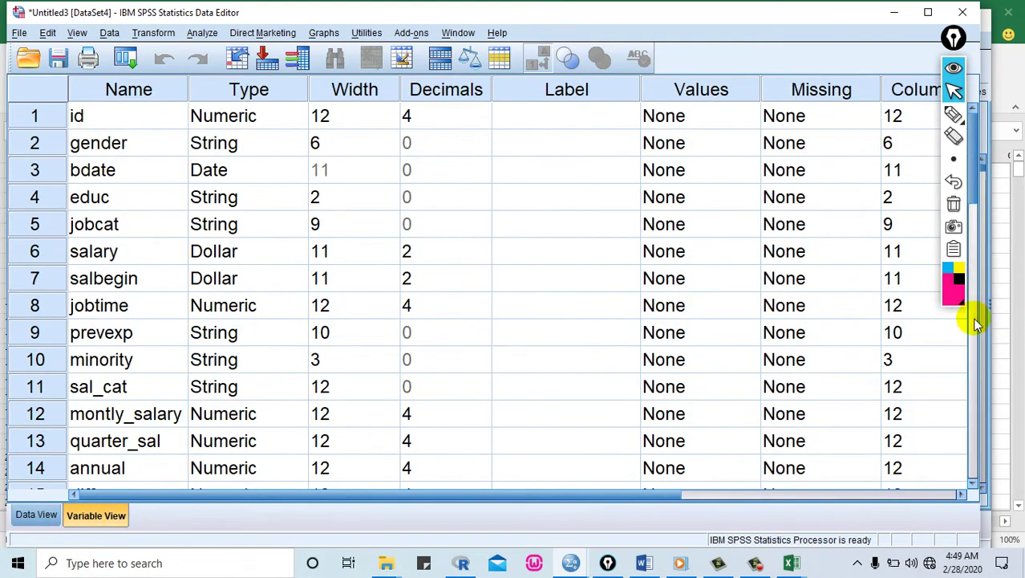
{"action": "left_click", "coordinate": [231, 464]}
{"action": "scroll", "coordinate": [242, 432], "scroll_direction": "down", "scroll_amount": 5}
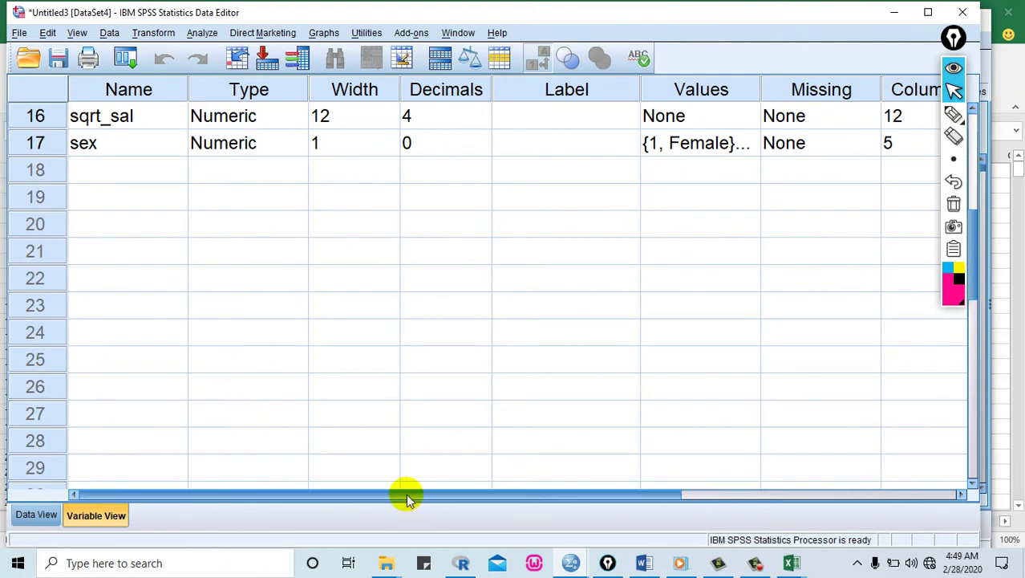
{"action": "left_click", "coordinate": [39, 141]}
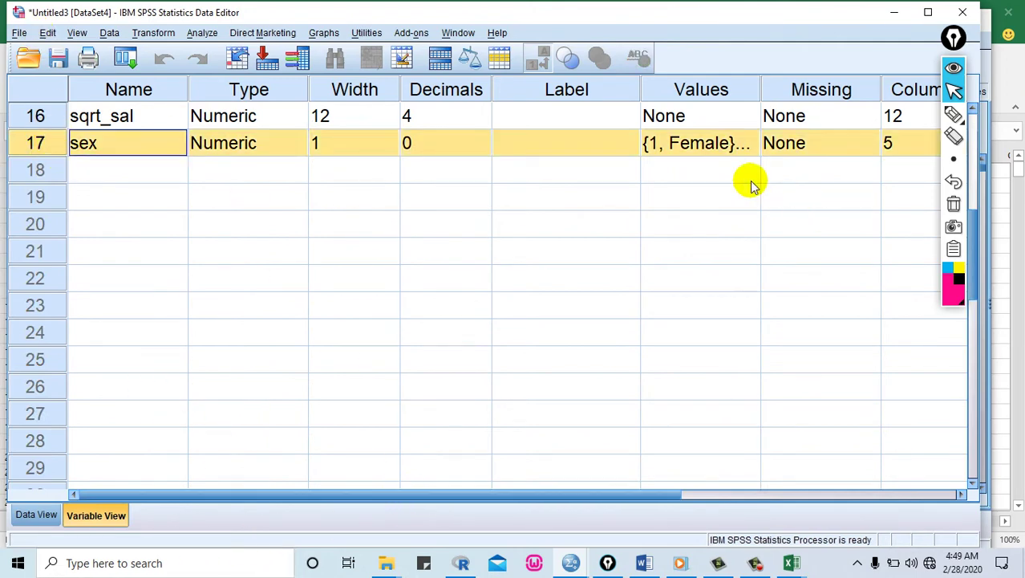
{"action": "left_click", "coordinate": [740, 144]}
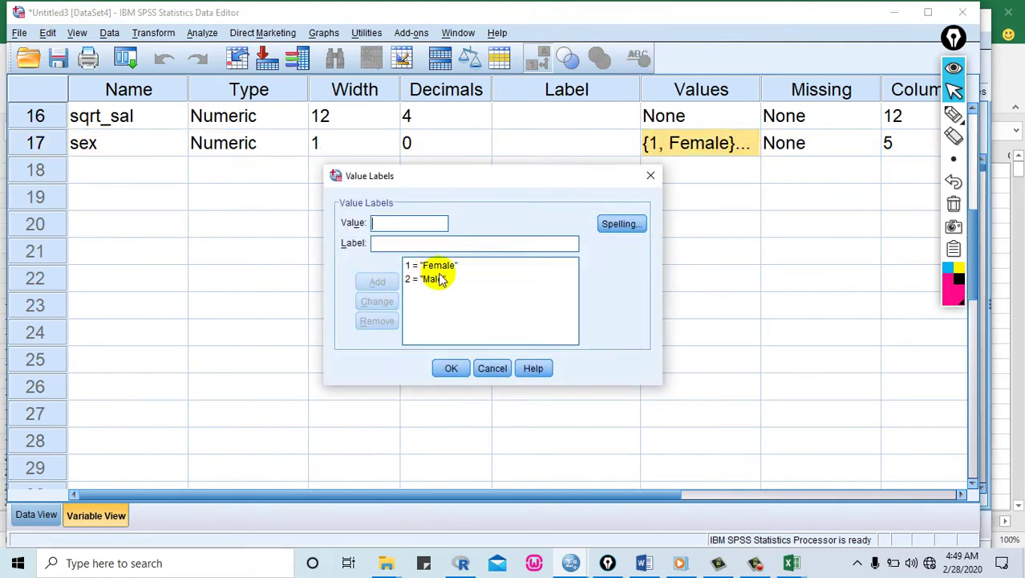
{"action": "left_click", "coordinate": [414, 268]}
{"action": "left_click", "coordinate": [417, 280]}
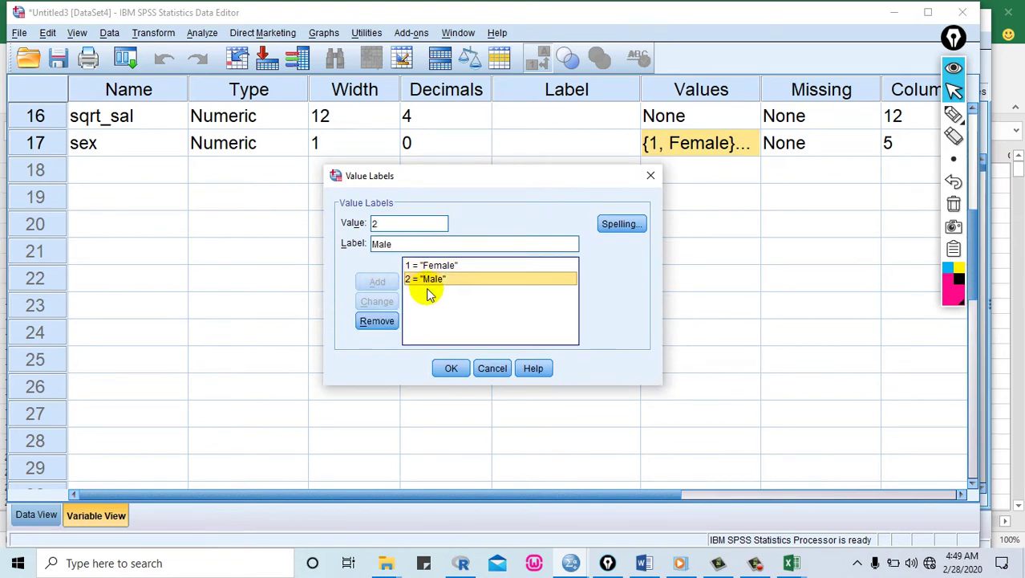
{"action": "left_click", "coordinate": [453, 368]}
- Return to the jobcat column in Data View and reset Automatic Recode to clear the gender-to-sex setup
{"action": "left_click", "coordinate": [40, 514]}
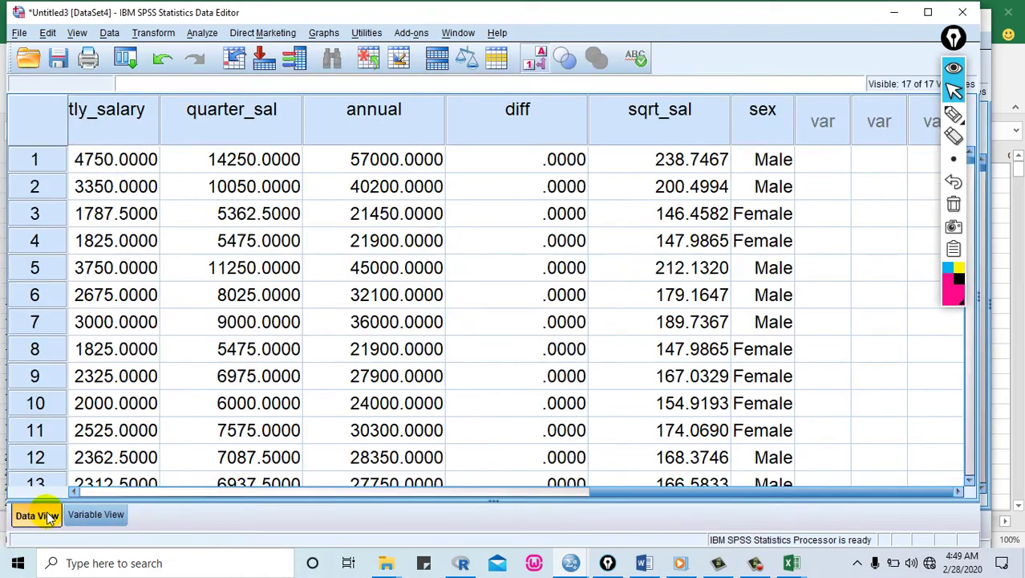
{"action": "left_click_drag", "start_coordinate": [746, 492], "coordinate": [172, 501]}
{"action": "left_click", "coordinate": [502, 125]}
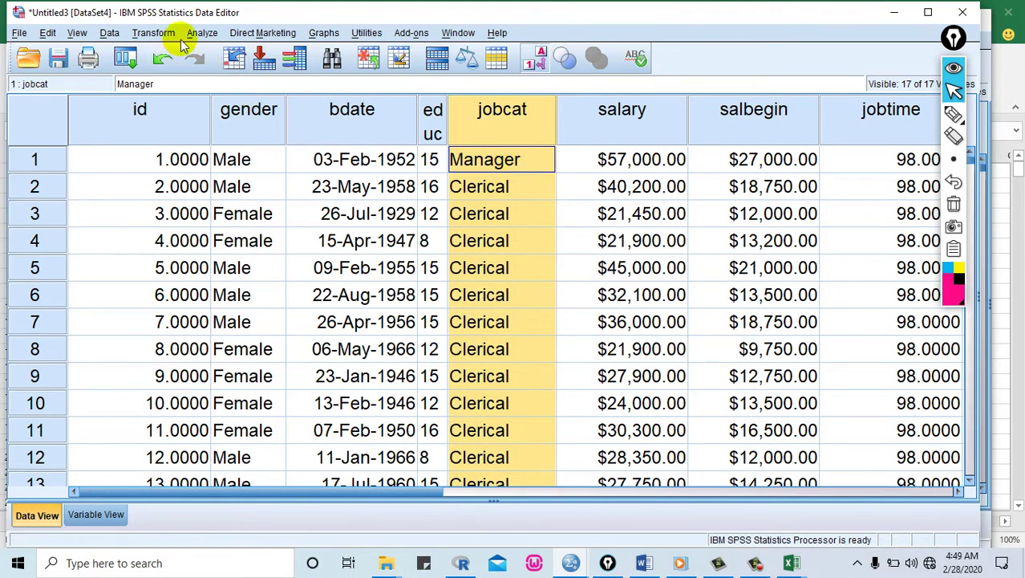
{"action": "left_click", "coordinate": [607, 119]}
{"action": "left_click", "coordinate": [503, 125]}
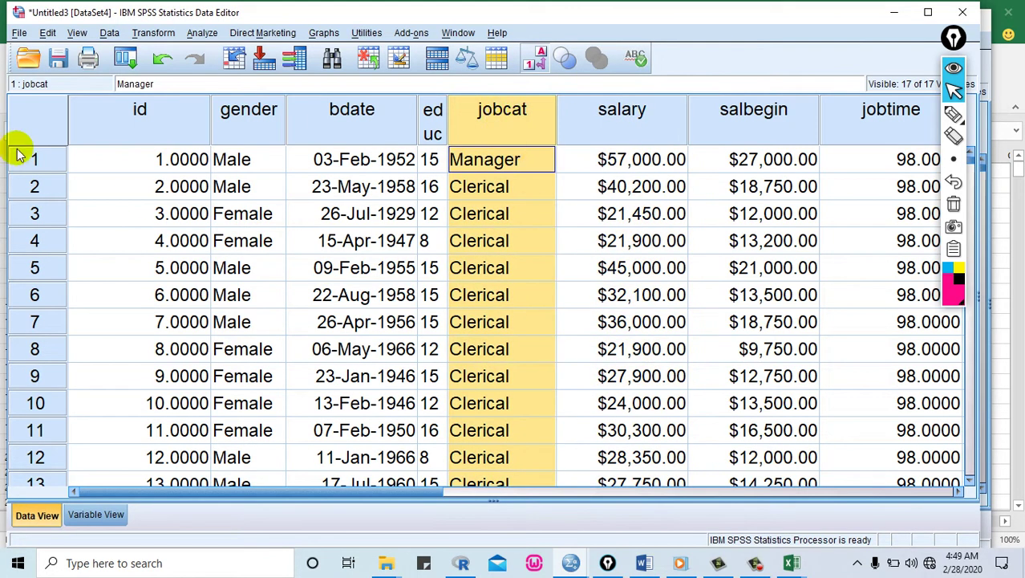
{"action": "left_click", "coordinate": [156, 33]}
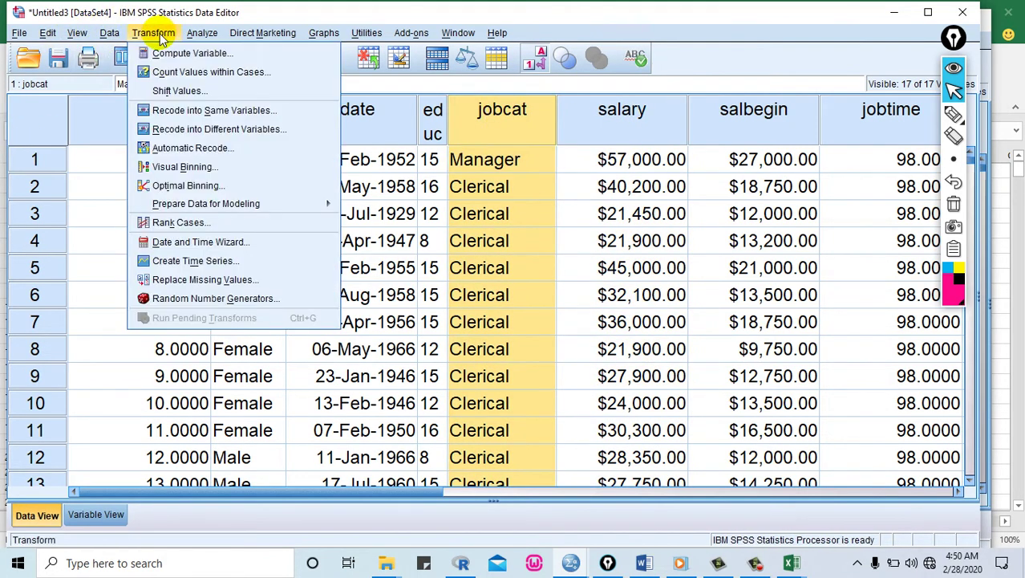
{"action": "left_click", "coordinate": [202, 154]}
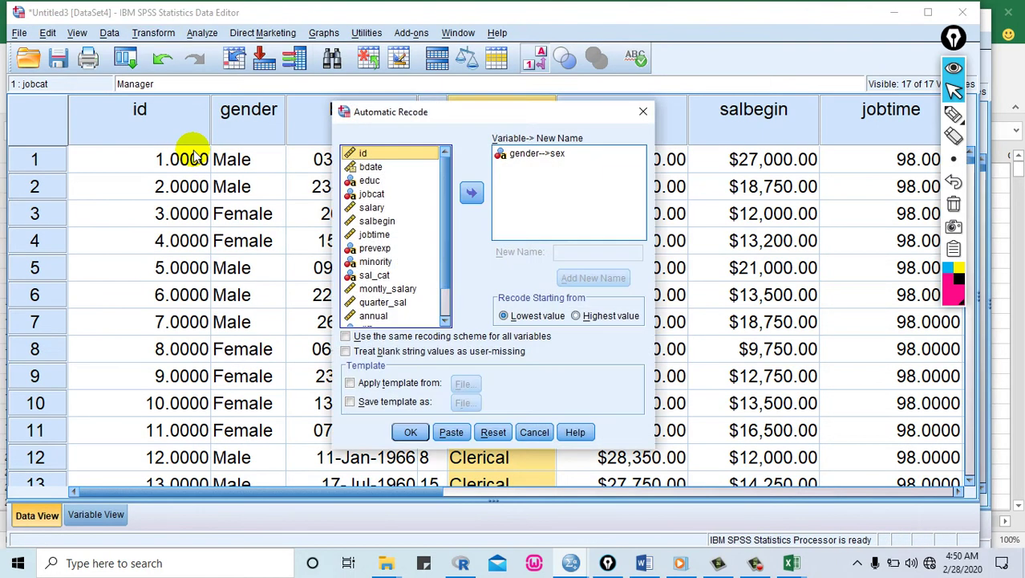
{"action": "left_click", "coordinate": [491, 433]}
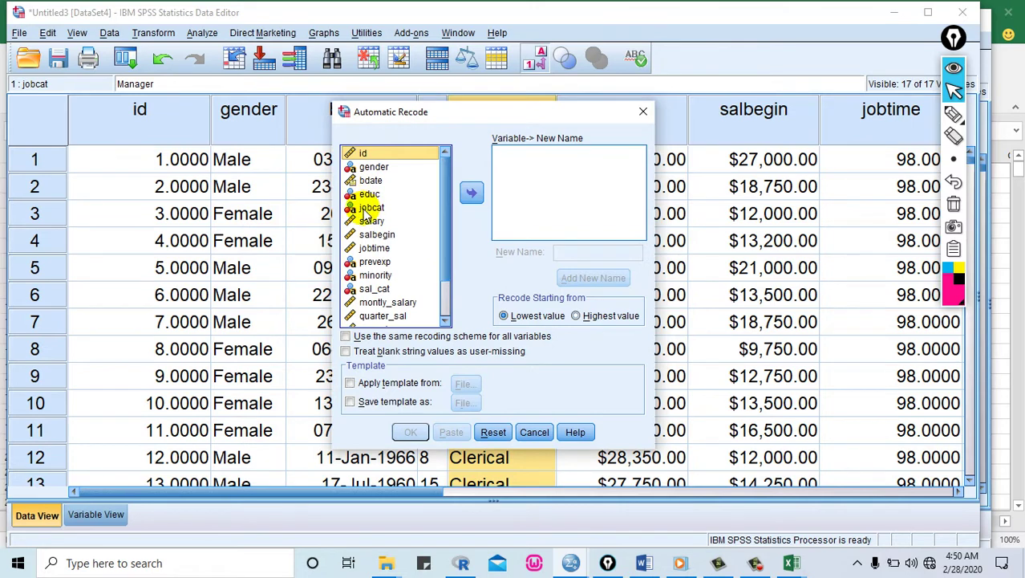
- Automatically recode jobcat into a new variable named Jobcat_recoded, starting from the lowest value, and examine the recode table in the output
{"action": "left_click", "coordinate": [369, 208]}
{"action": "left_click", "coordinate": [471, 192]}
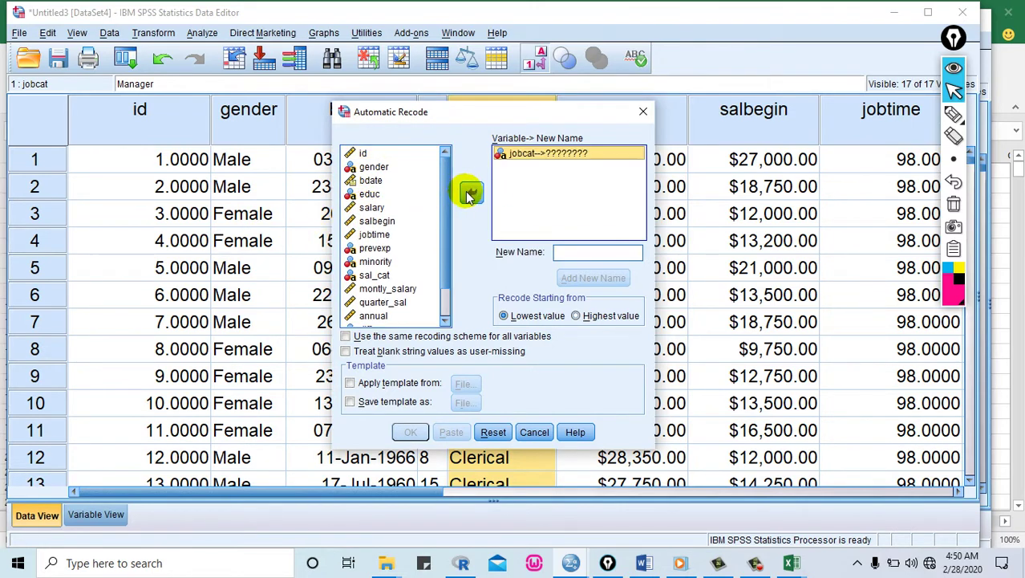
{"action": "left_click", "coordinate": [583, 255]}
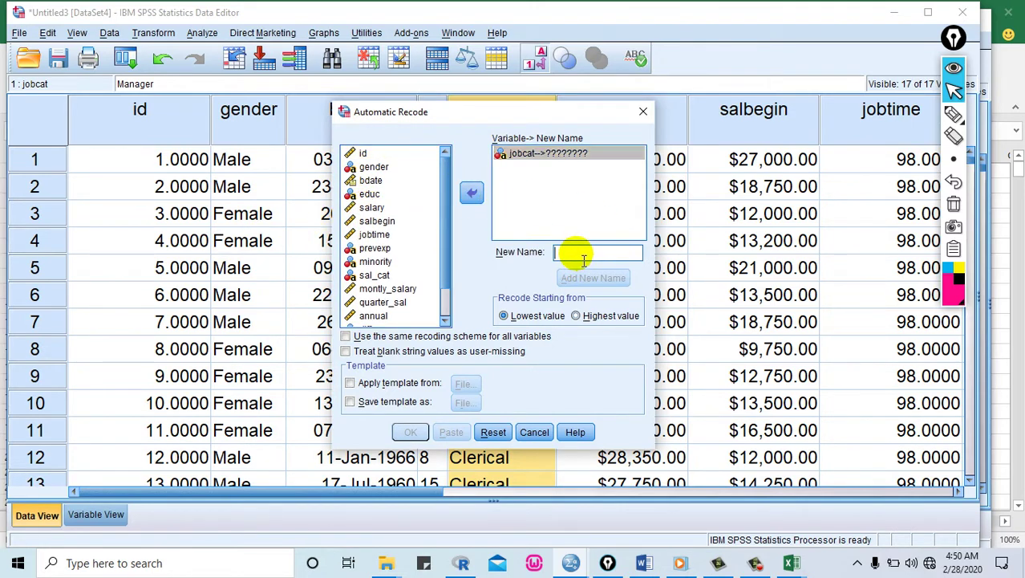
{"action": "type", "text": "Jobcat_recoded"}
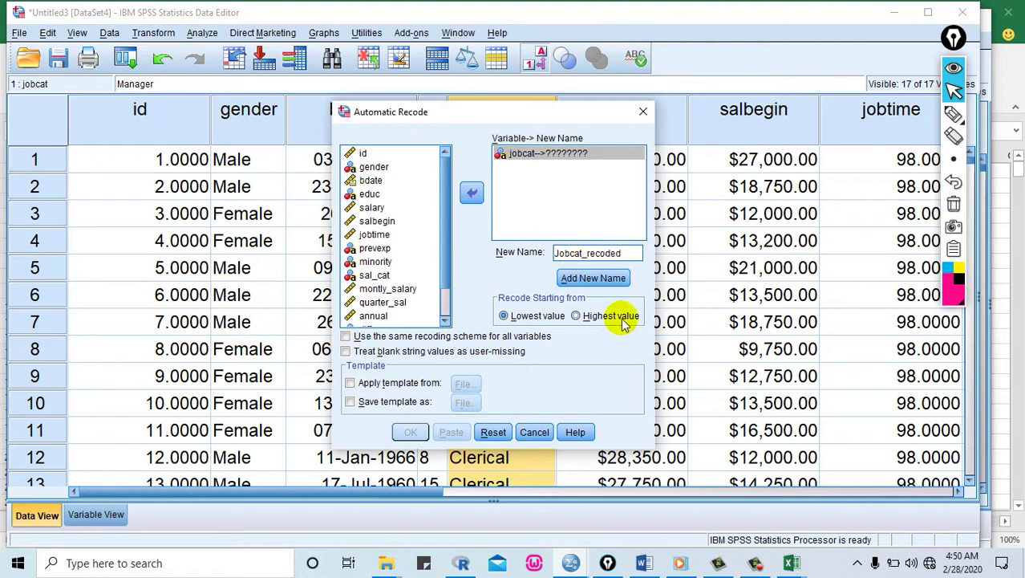
{"action": "left_click", "coordinate": [591, 281]}
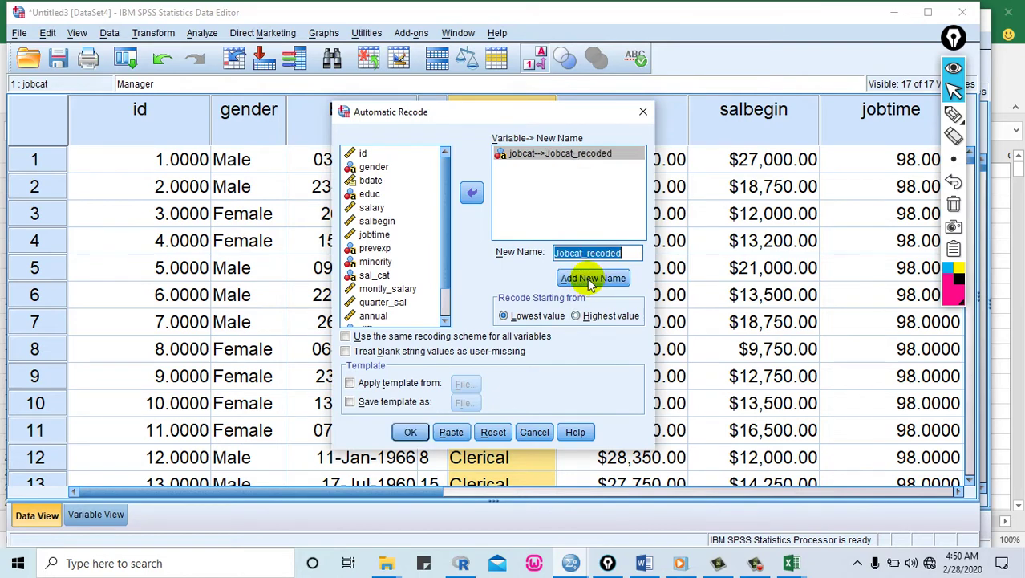
{"action": "left_click", "coordinate": [409, 431]}
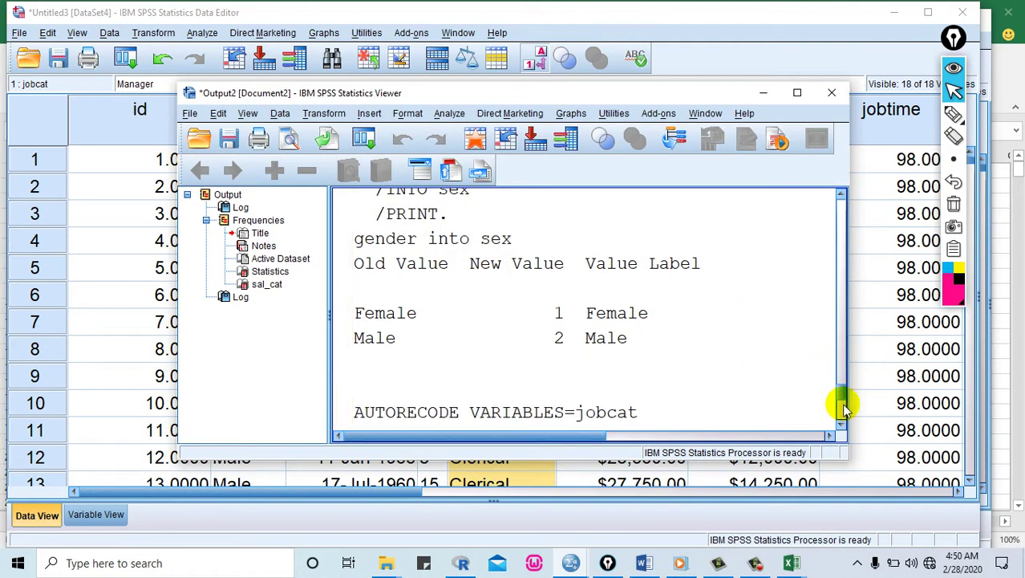
{"action": "left_click_drag", "start_coordinate": [844, 393], "coordinate": [840, 414]}
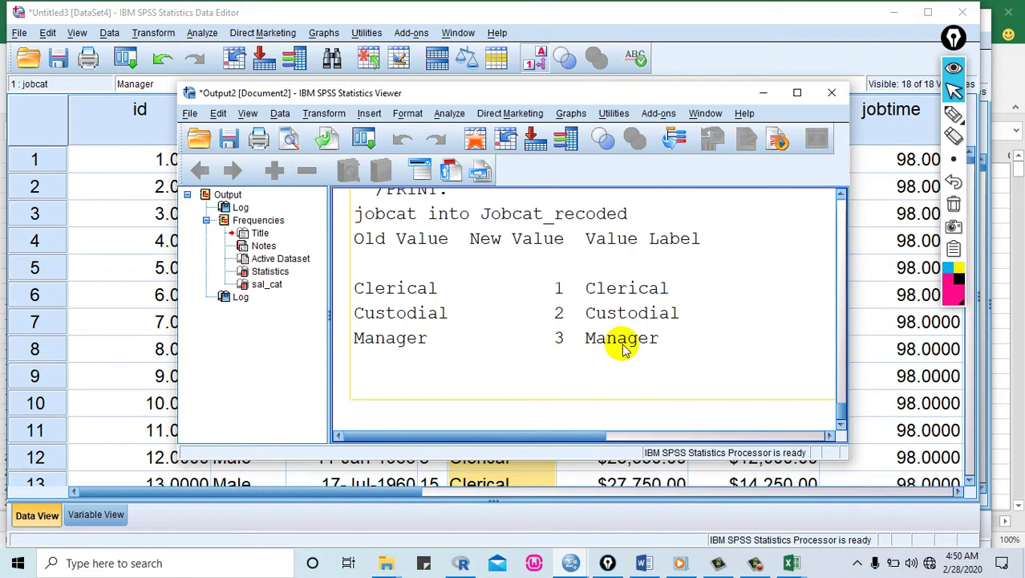
- Check the value labels of Jobcat_recoded in Variable View, inspecting the entries for codes 1 to 3
{"action": "left_click", "coordinate": [766, 93]}
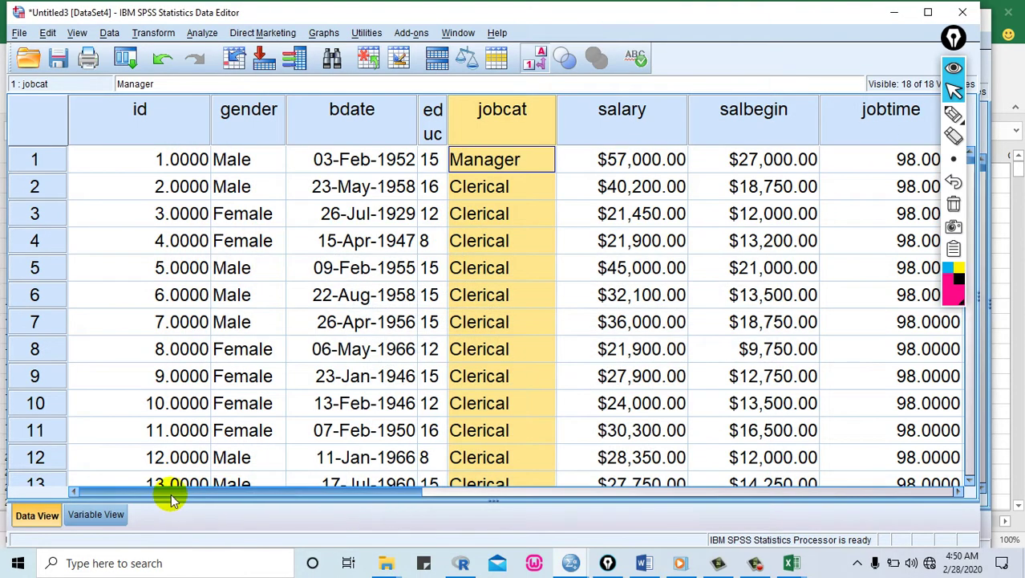
{"action": "left_click", "coordinate": [96, 514]}
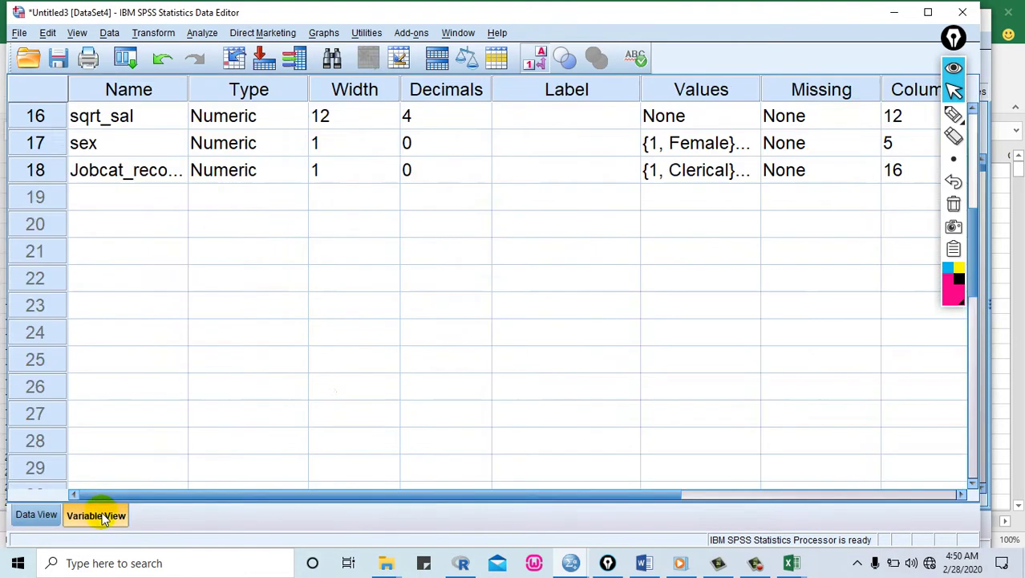
{"action": "left_click", "coordinate": [46, 175]}
{"action": "left_click", "coordinate": [693, 169]}
{"action": "left_click", "coordinate": [743, 170]}
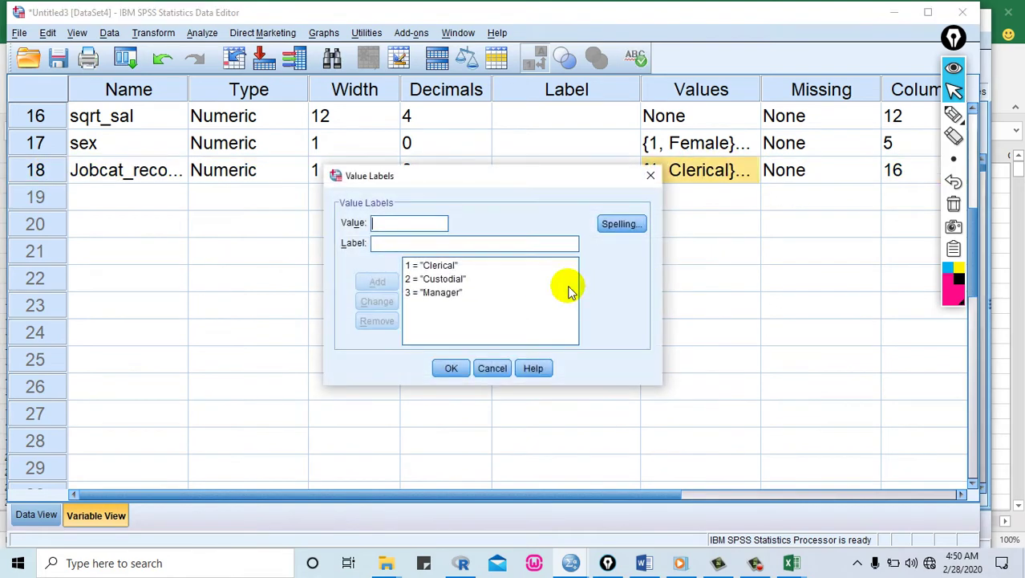
{"action": "left_click", "coordinate": [434, 266]}
{"action": "left_click", "coordinate": [426, 279]}
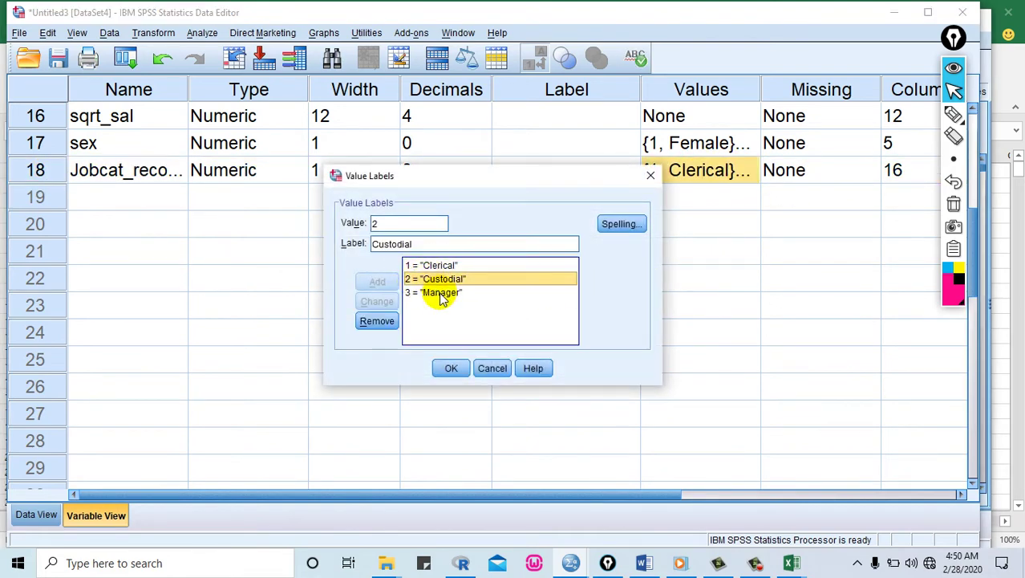
{"action": "left_click", "coordinate": [433, 293]}
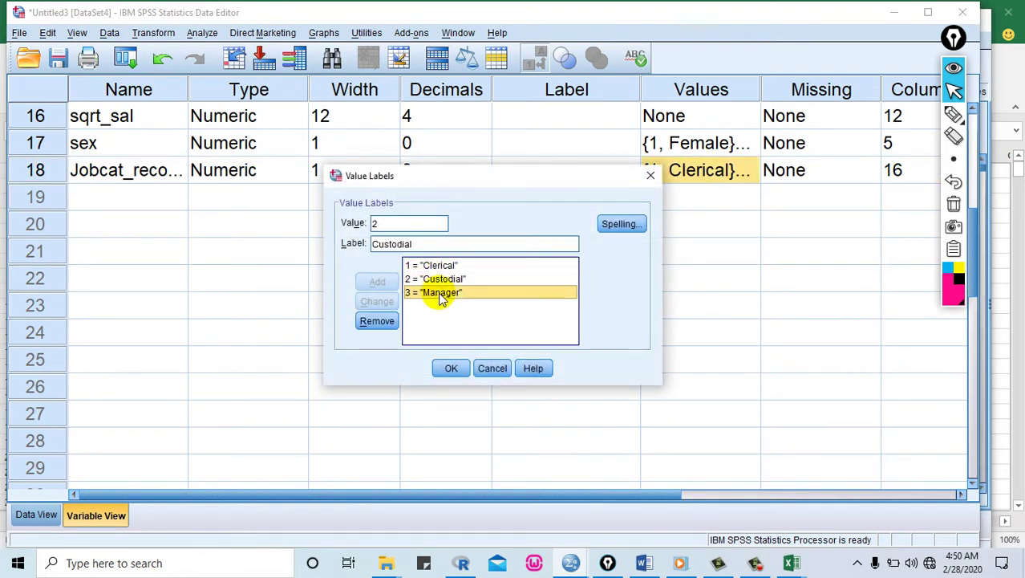
{"action": "left_click", "coordinate": [651, 178]}
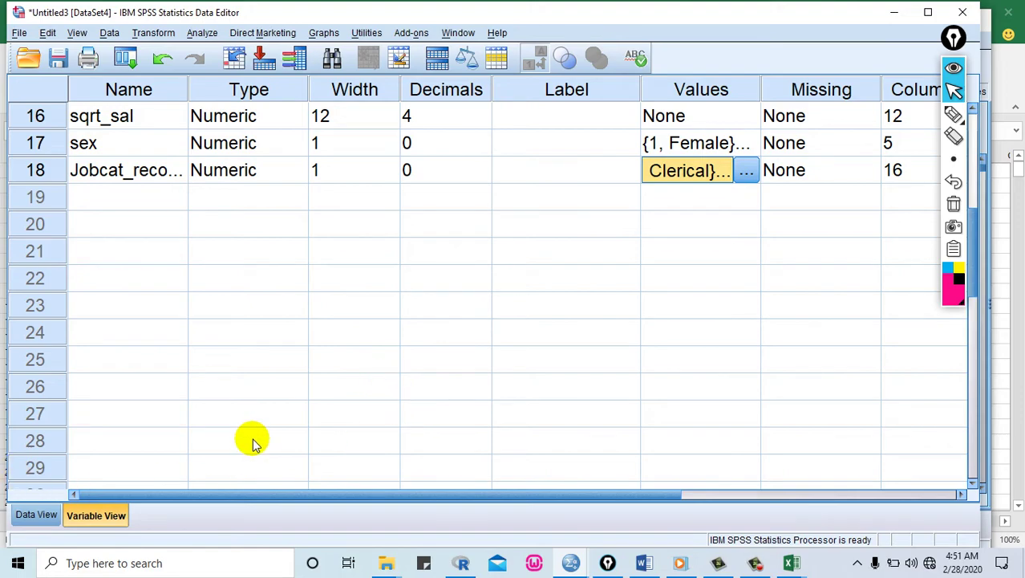
- Switch to the Empp workbook in Excel and enter the headers sex and jobcat in cells A1 and B1 of Sheet2
{"action": "left_click", "coordinate": [791, 563]}
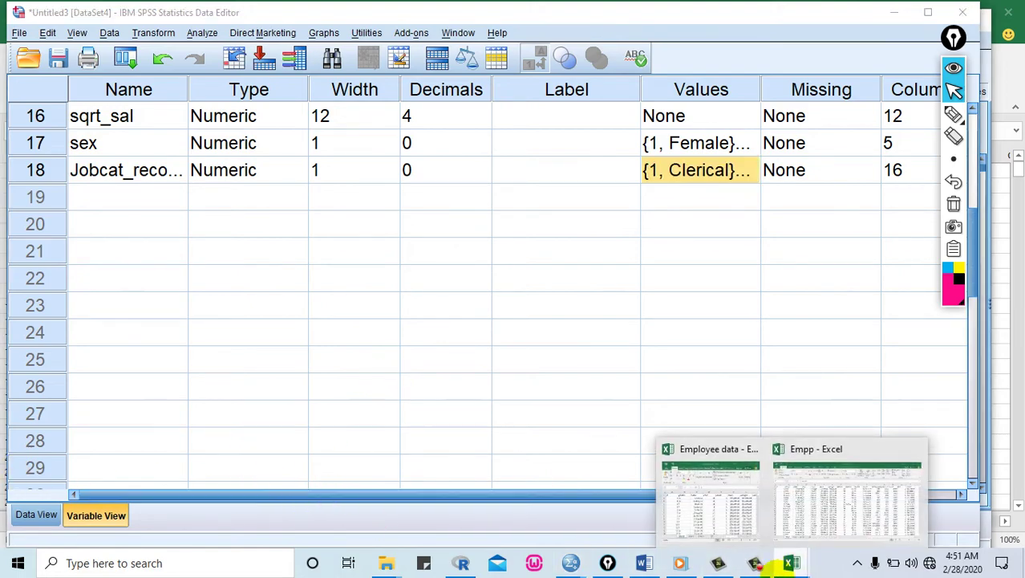
{"action": "left_click", "coordinate": [857, 513]}
{"action": "left_click", "coordinate": [149, 520]}
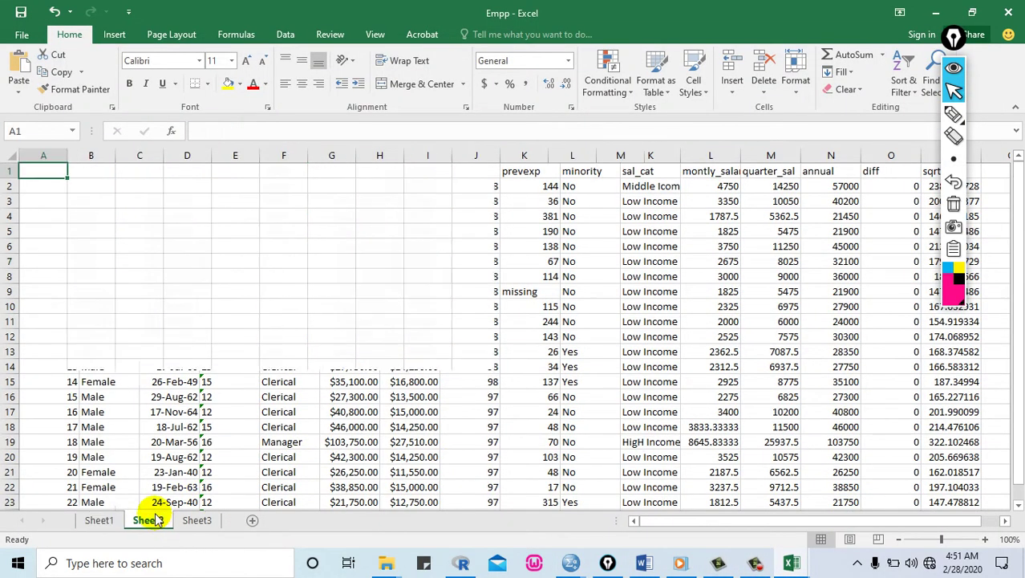
{"action": "type", "text": "sex"}
{"action": "left_click", "coordinate": [101, 177]}
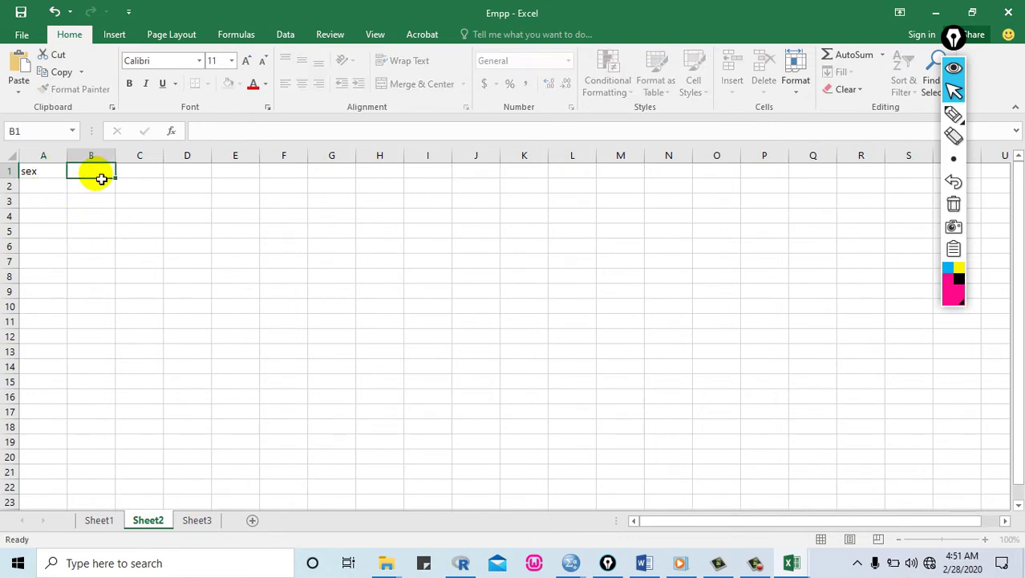
{"action": "type", "text": "jobca"}
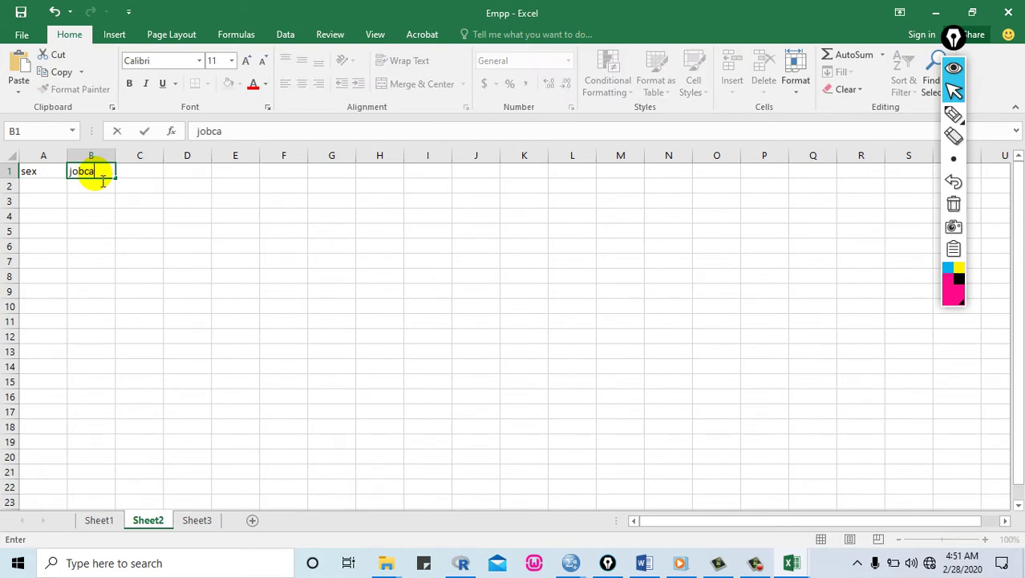
{"action": "type", "text": "t"}
{"action": "key", "text": "Return"}
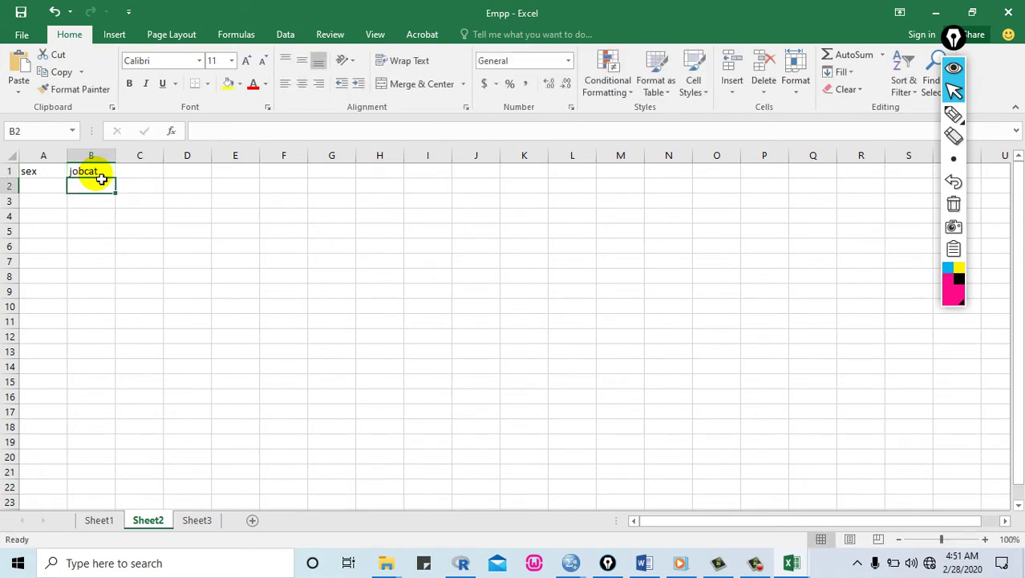
- Fill cells A2 to A6 under the sex header with the codes 1, 2, 1, 1 and 2
{"action": "left_click", "coordinate": [47, 194]}
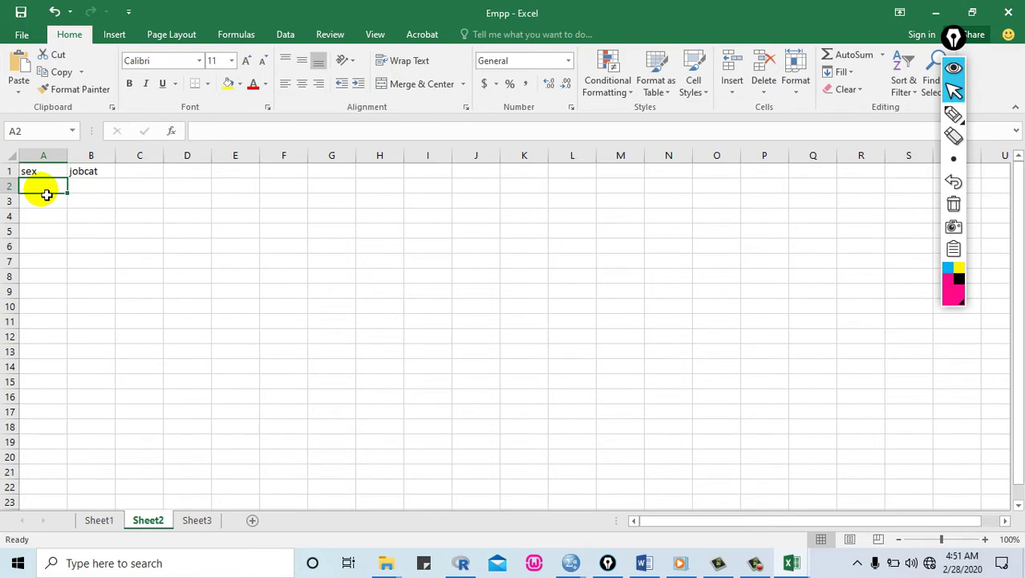
{"action": "type", "text": "1"}
{"action": "key", "text": "Return"}
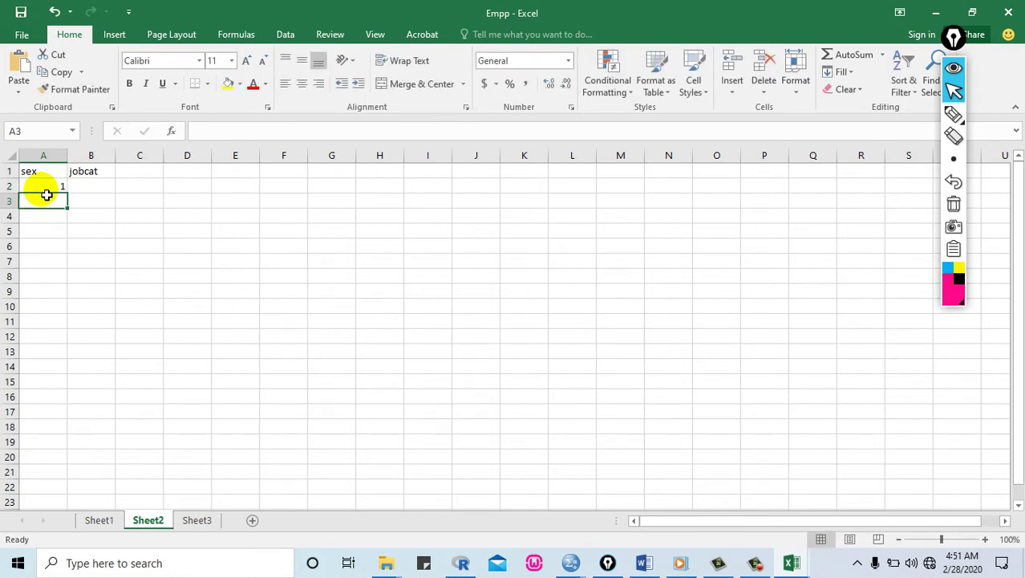
{"action": "type", "text": "2"}
{"action": "key", "text": "Return"}
{"action": "type", "text": "1"}
{"action": "key", "text": "Return"}
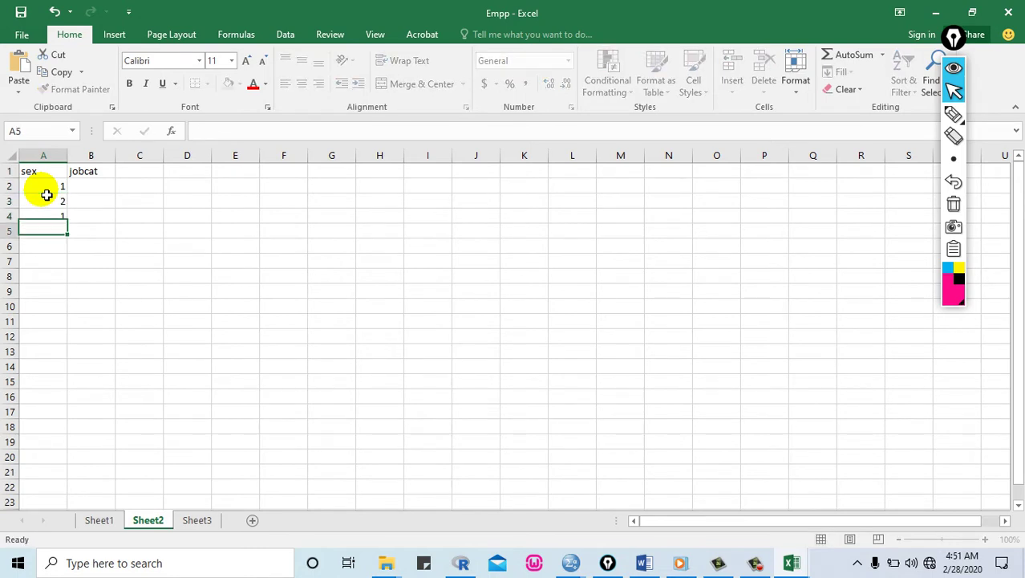
{"action": "type", "text": "1"}
{"action": "key", "text": "Return"}
{"action": "type", "text": "2"}
{"action": "key", "text": "Return"}
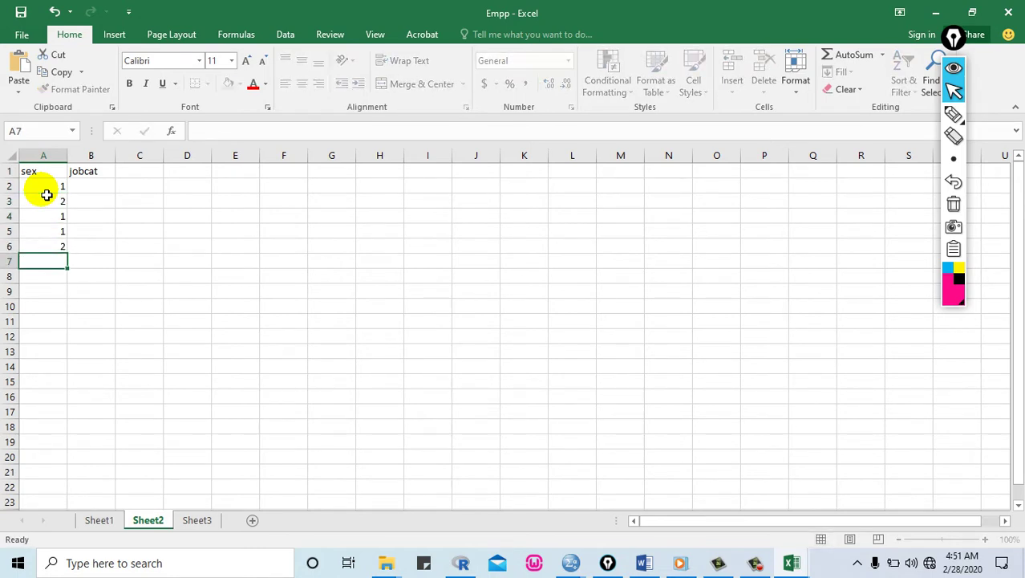
- Fill cells B2 to B6 under the jobcat header with the codes 1, 2, 3, 1 and 3
{"action": "left_click", "coordinate": [95, 191]}
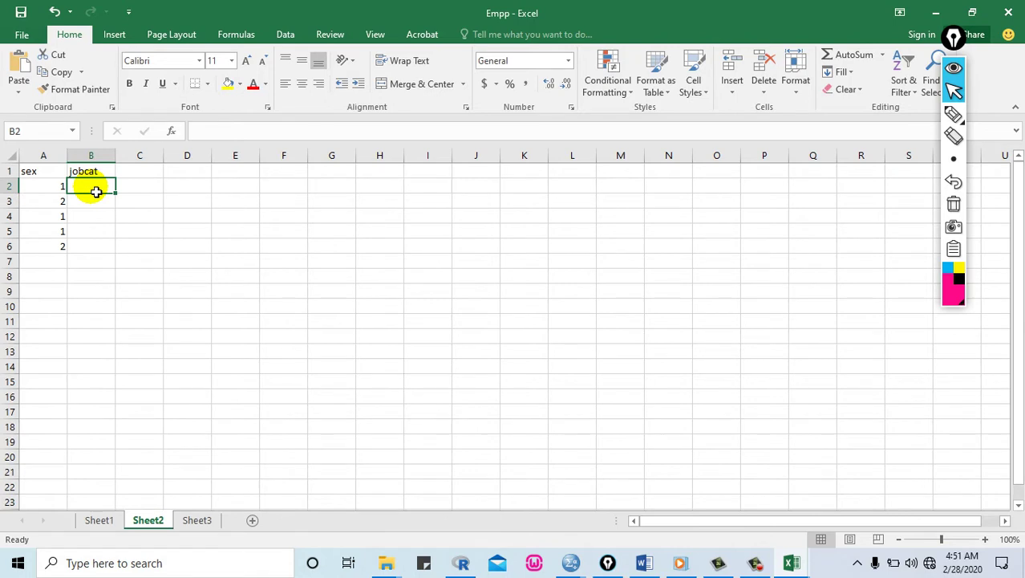
{"action": "type", "text": "1"}
{"action": "key", "text": "Return"}
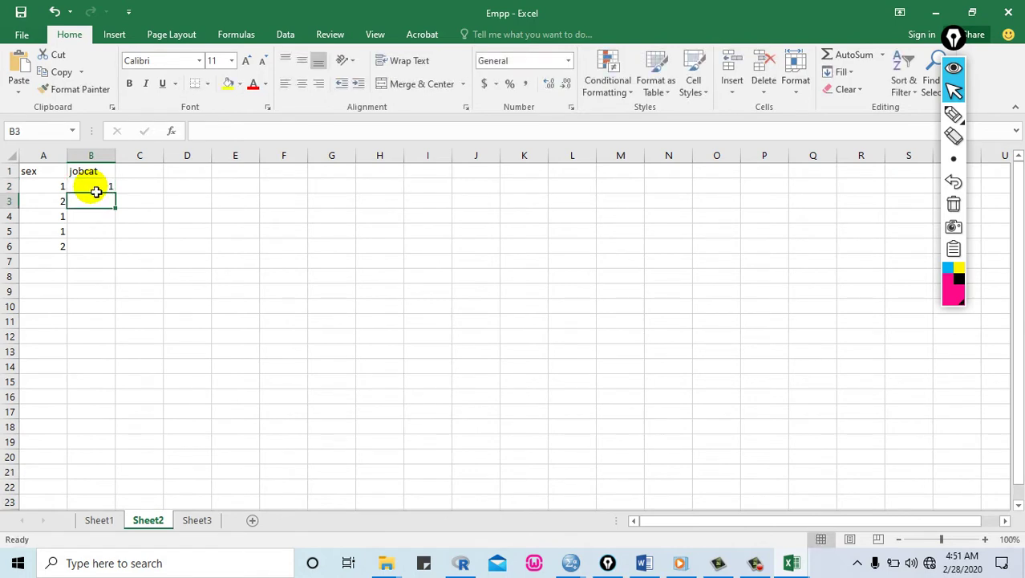
{"action": "type", "text": "2"}
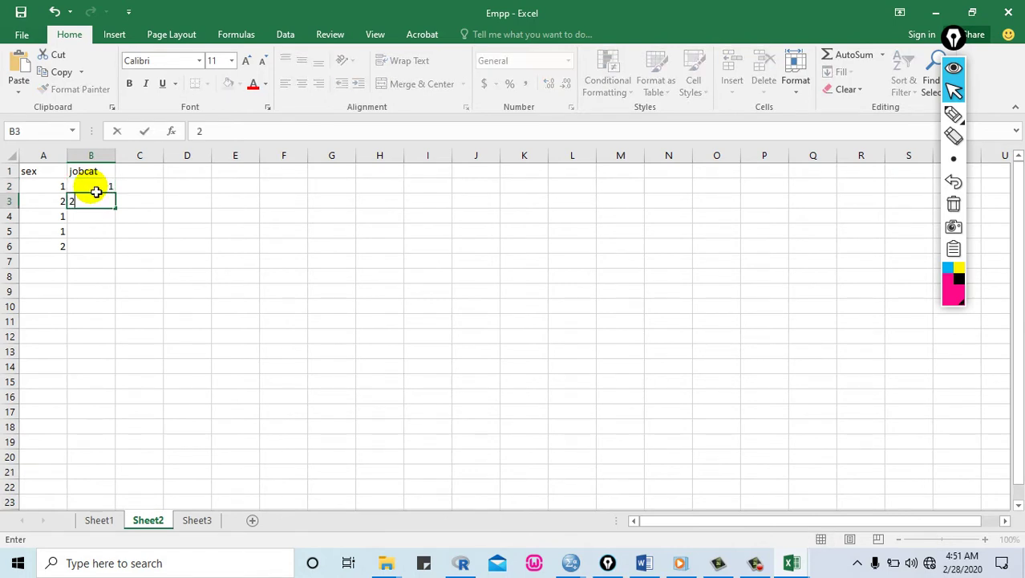
{"action": "key", "text": "Return"}
{"action": "type", "text": "3"}
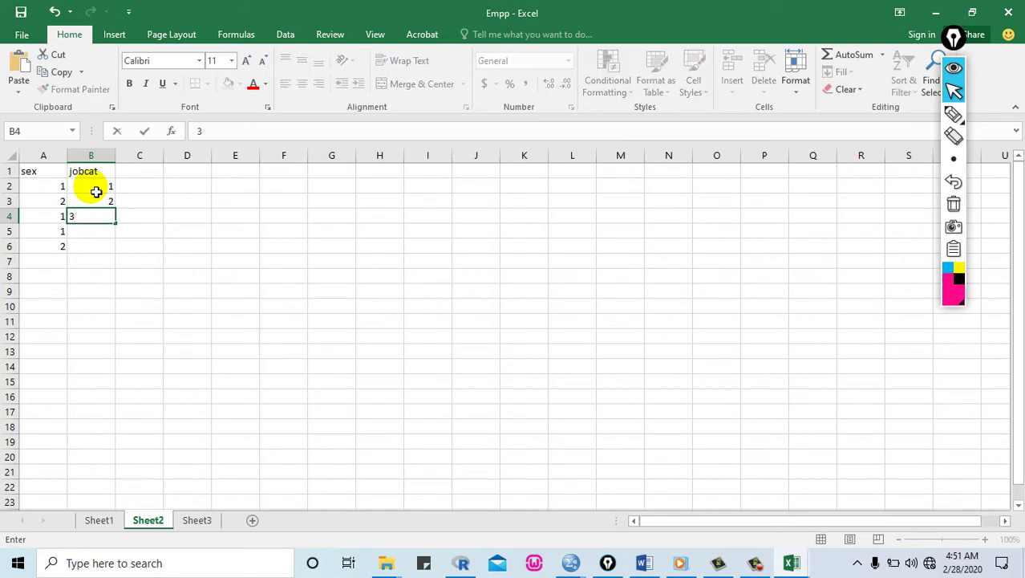
{"action": "key", "text": "Return"}
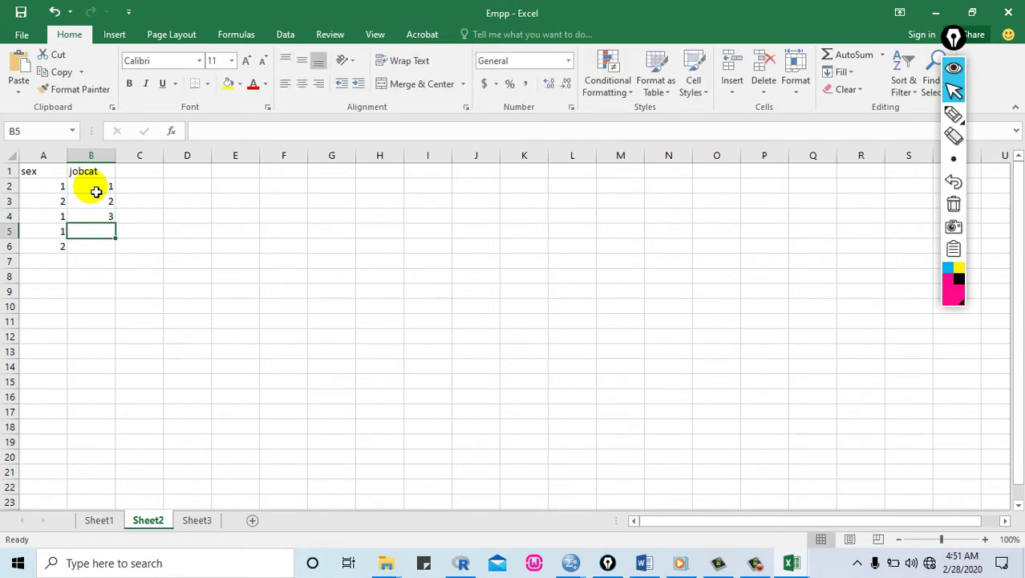
{"action": "type", "text": "1"}
{"action": "key", "text": "Return"}
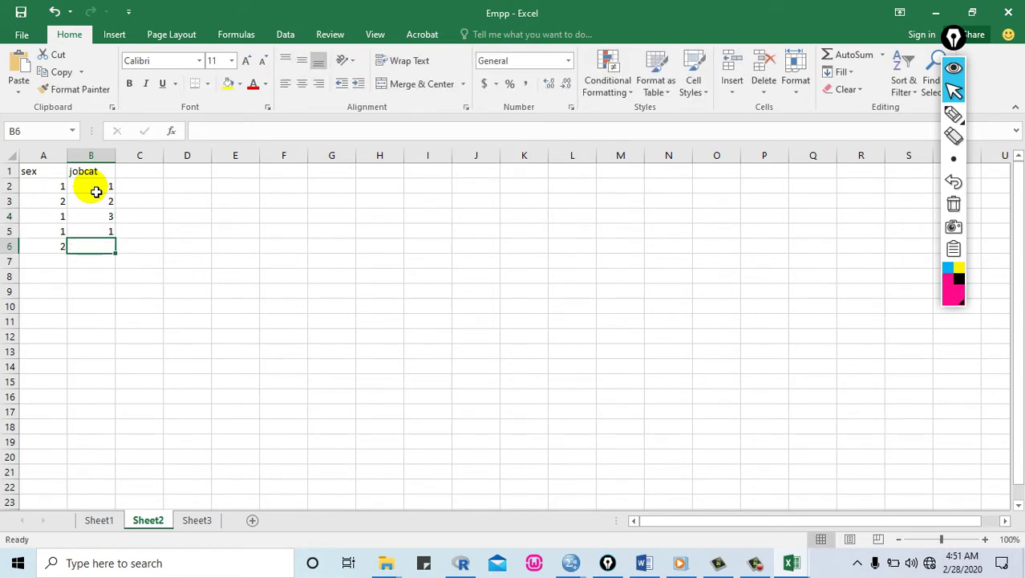
{"action": "type", "text": "3"}
{"action": "key", "text": "Return"}
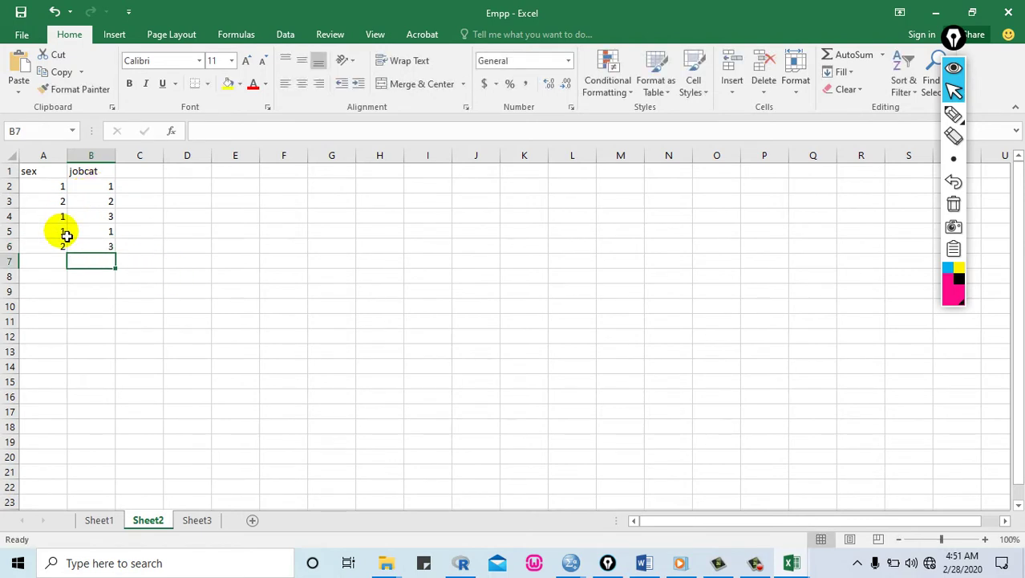
- Save the workbook to the Desktop as a new Excel file named data_ex
{"action": "left_click", "coordinate": [21, 34]}
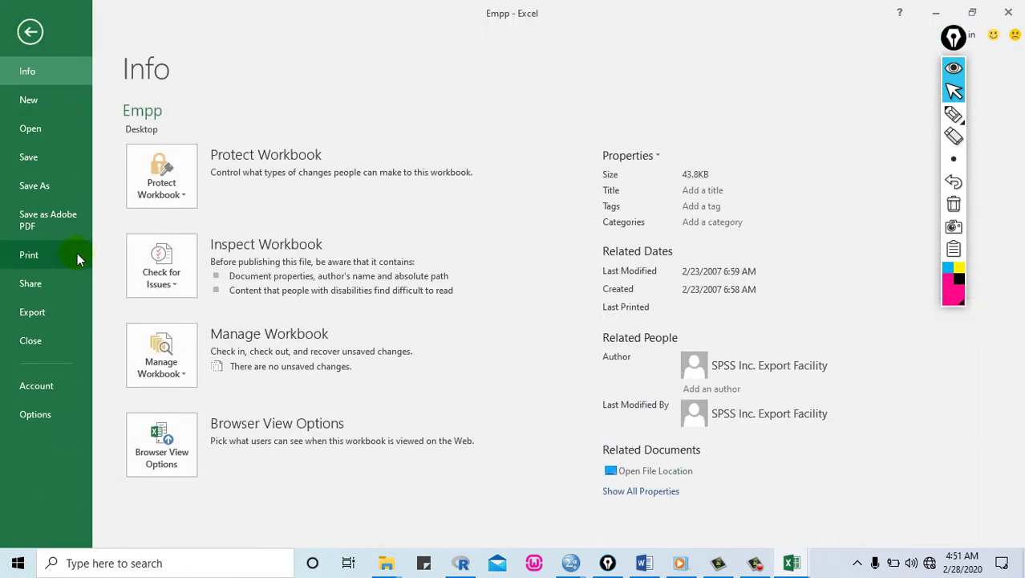
{"action": "left_click", "coordinate": [41, 186]}
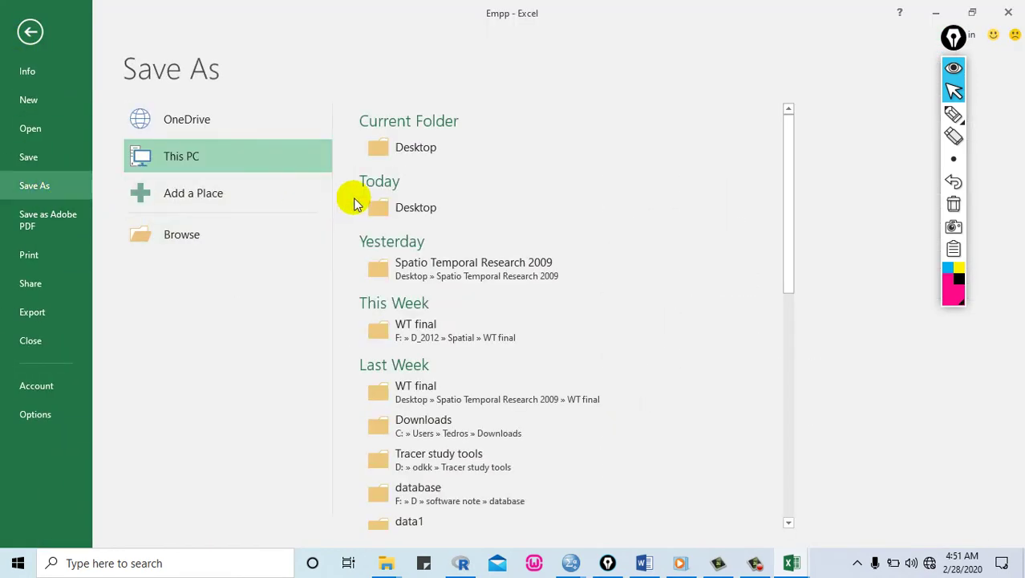
{"action": "left_click", "coordinate": [415, 161]}
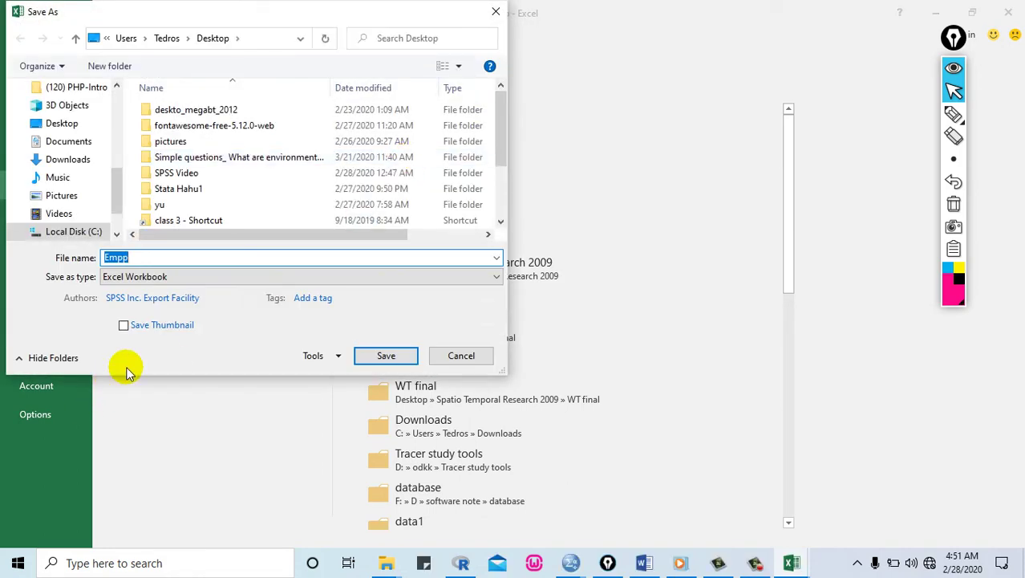
{"action": "type", "text": "data_ex"}
{"action": "key", "text": "Return"}
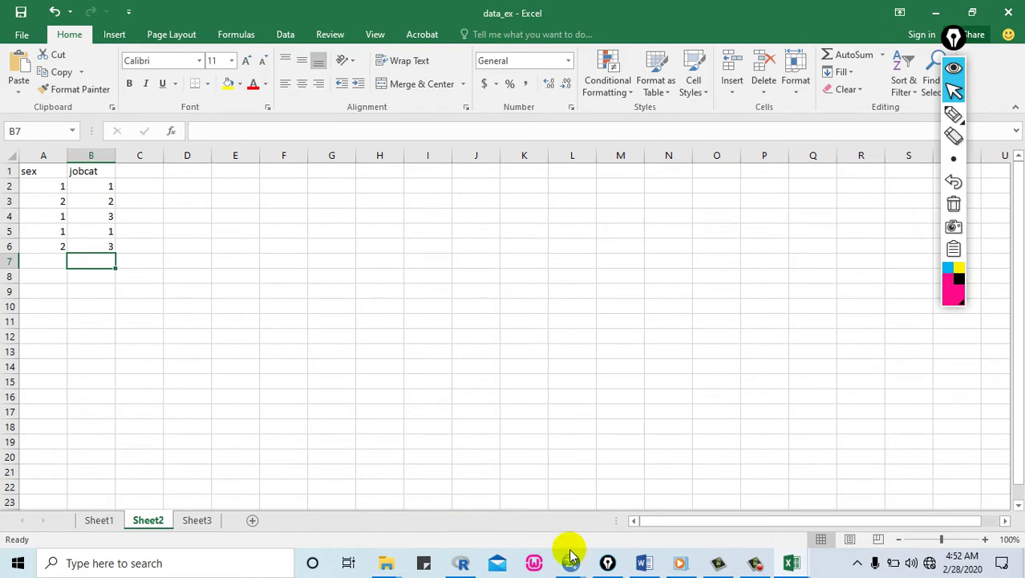
- Switch to the Employee data window in SPSS and open data_ex.xlsx from the Desktop as an Excel data source
{"action": "mouse_move", "coordinate": [571, 558]}
{"action": "left_click", "coordinate": [606, 508]}
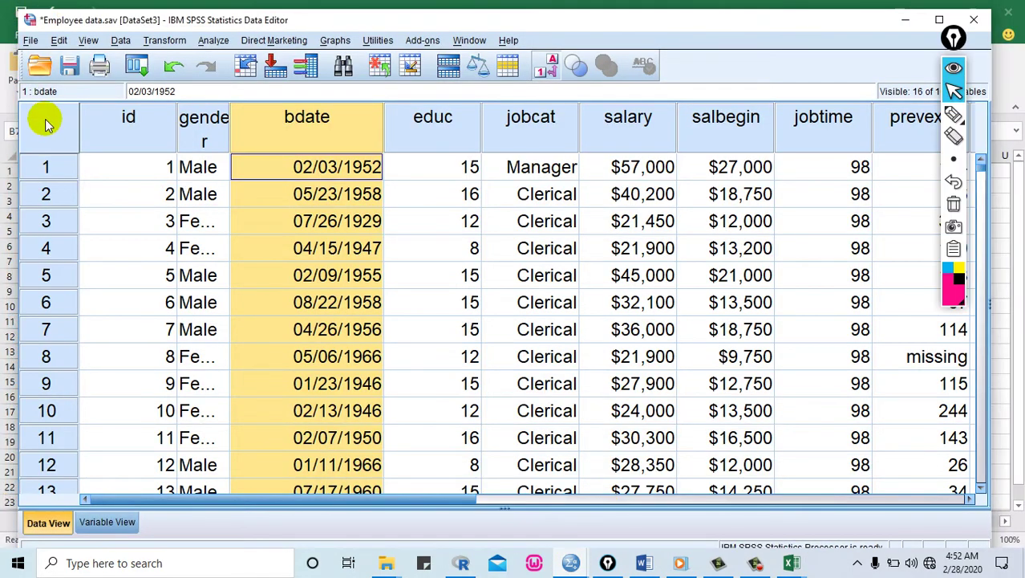
{"action": "left_click", "coordinate": [30, 40]}
{"action": "mouse_move", "coordinate": [160, 77]}
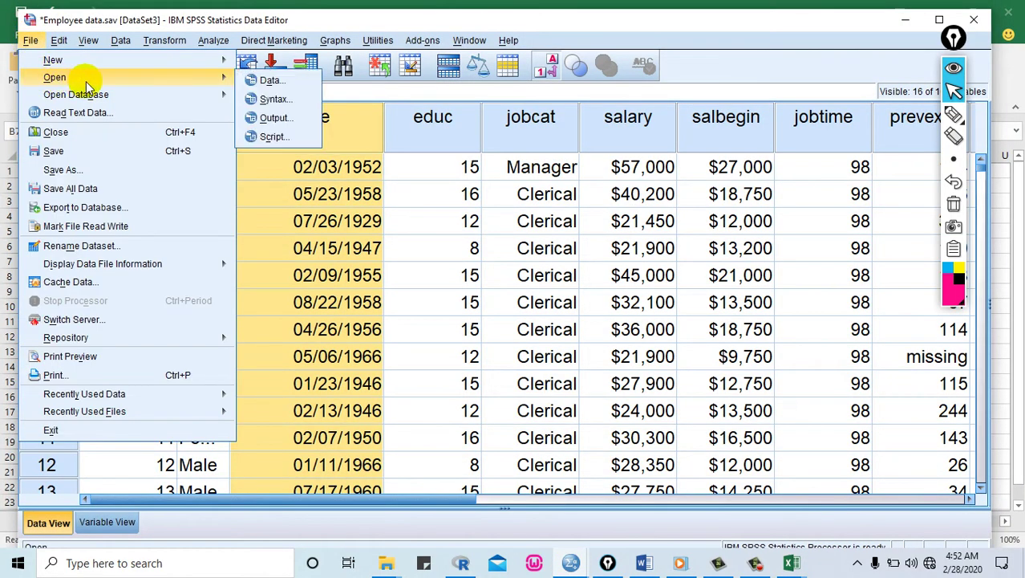
{"action": "left_click", "coordinate": [256, 83]}
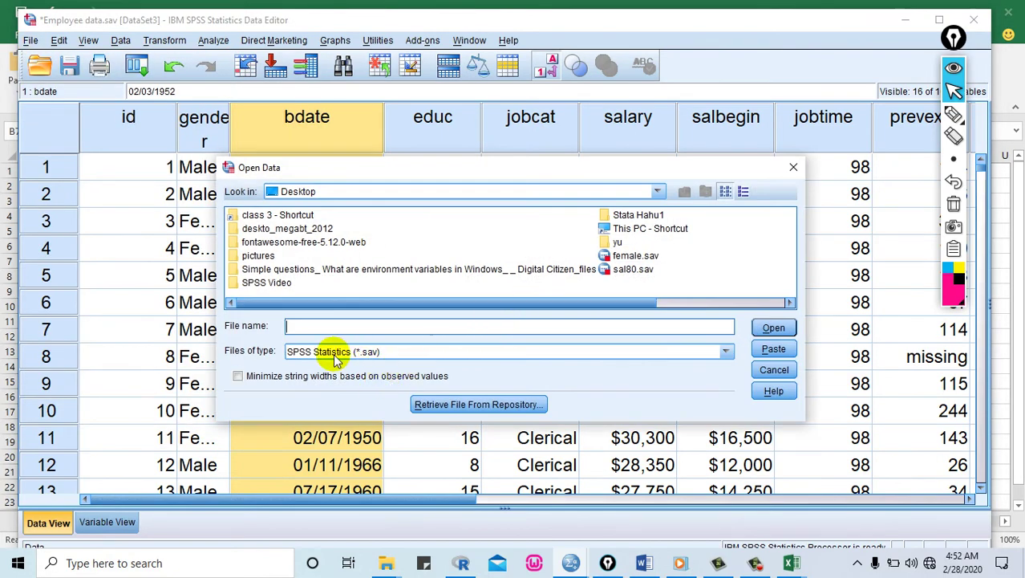
{"action": "left_click", "coordinate": [725, 352]}
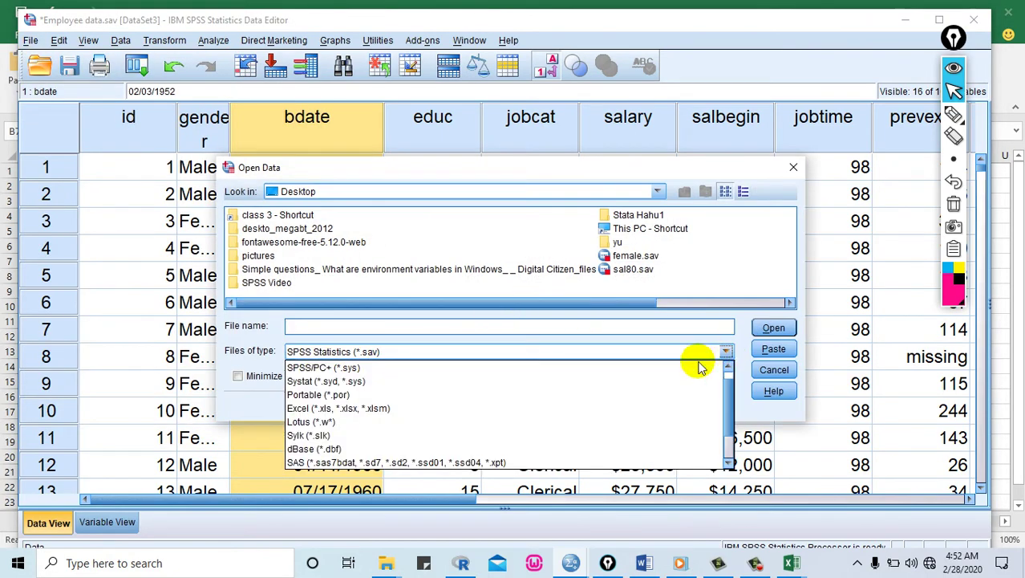
{"action": "left_click", "coordinate": [347, 410]}
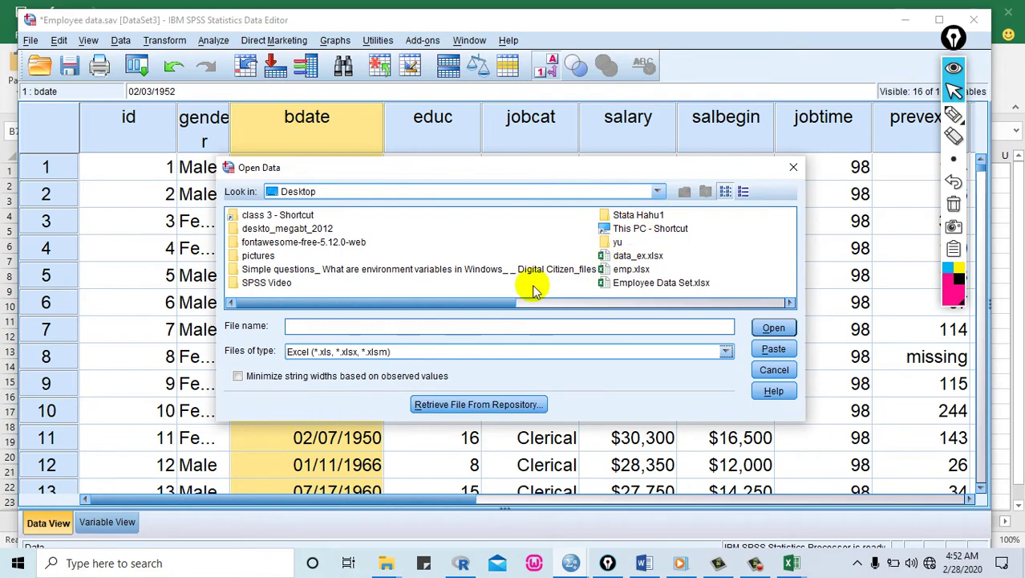
{"action": "left_click", "coordinate": [637, 255]}
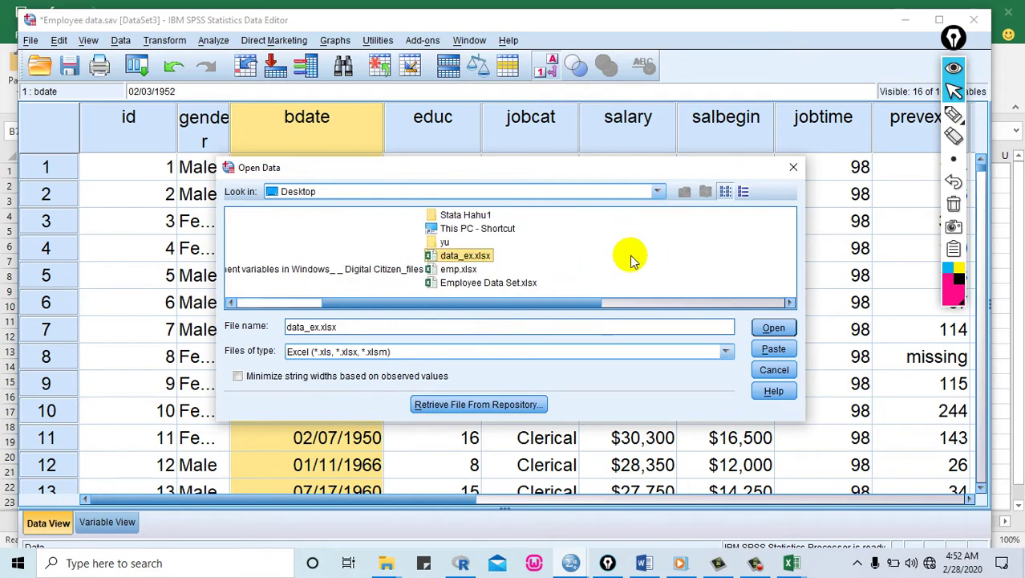
{"action": "left_click", "coordinate": [772, 327]}
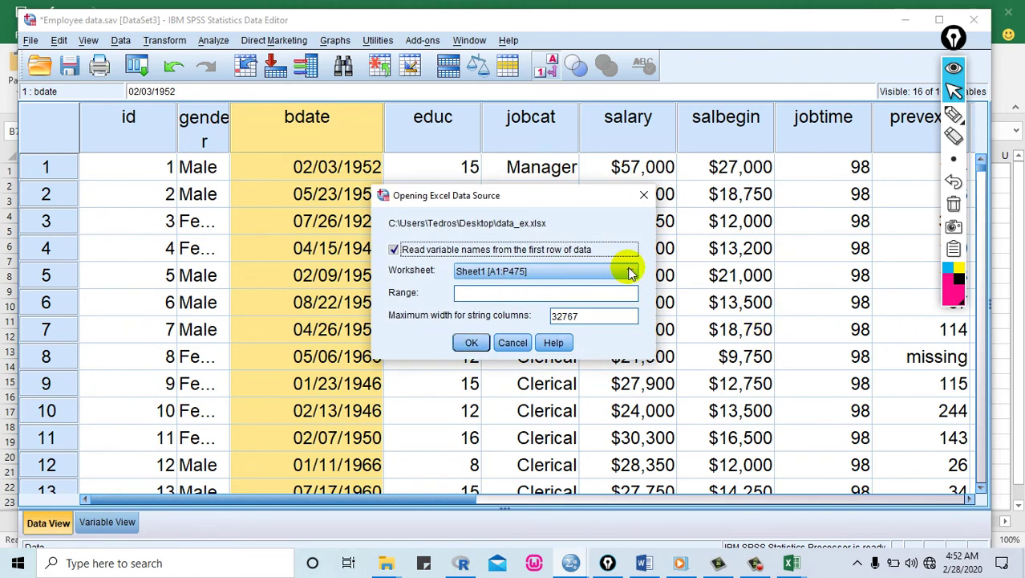
- Import the Sheet2 worksheet, range A1:B6, with variable names read from the first row
{"action": "left_click", "coordinate": [630, 273]}
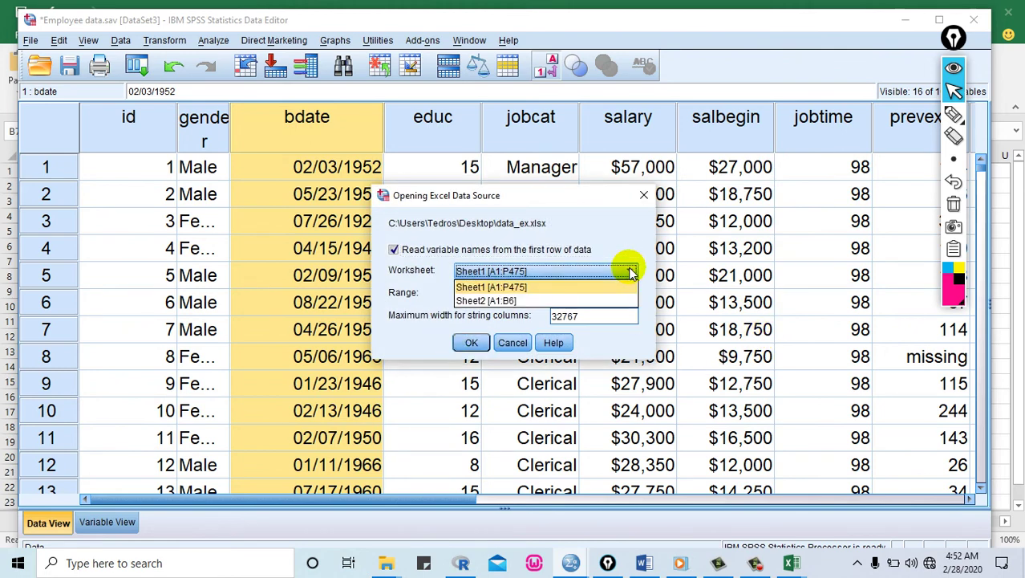
{"action": "left_click", "coordinate": [488, 301]}
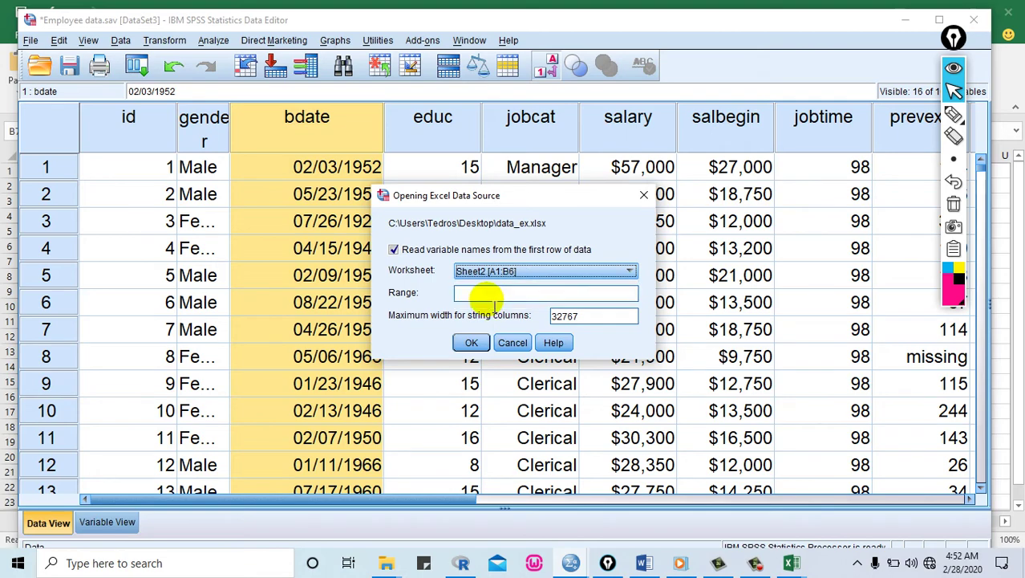
{"action": "left_click", "coordinate": [471, 343]}
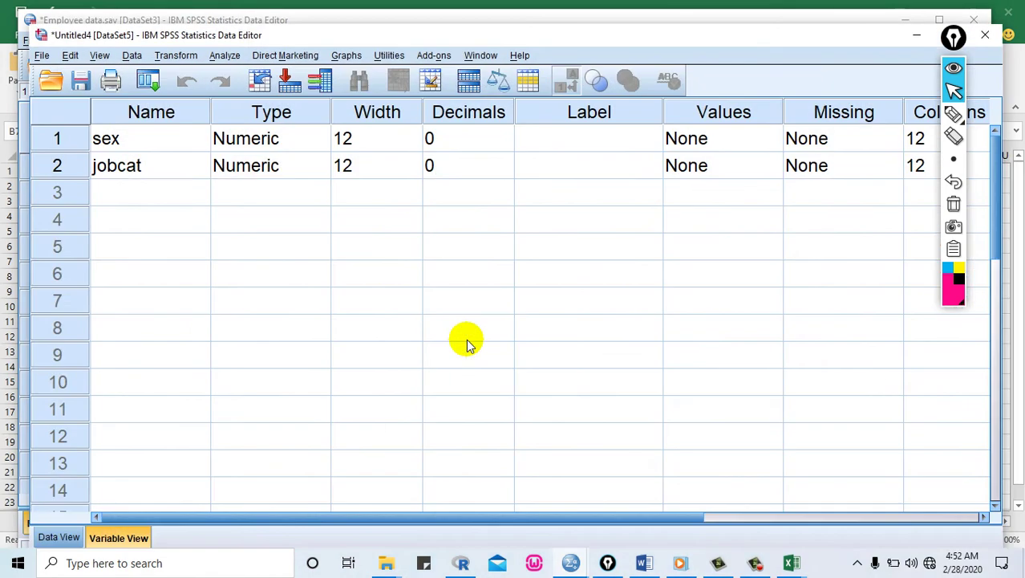
{"action": "left_click", "coordinate": [271, 108]}
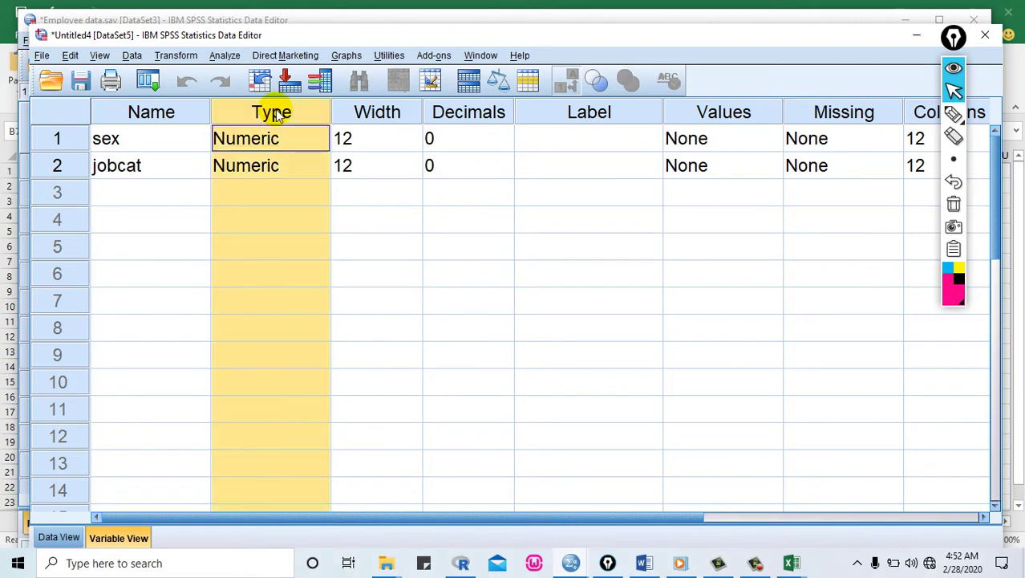
{"action": "left_click", "coordinate": [118, 143]}
{"action": "left_click", "coordinate": [730, 139]}
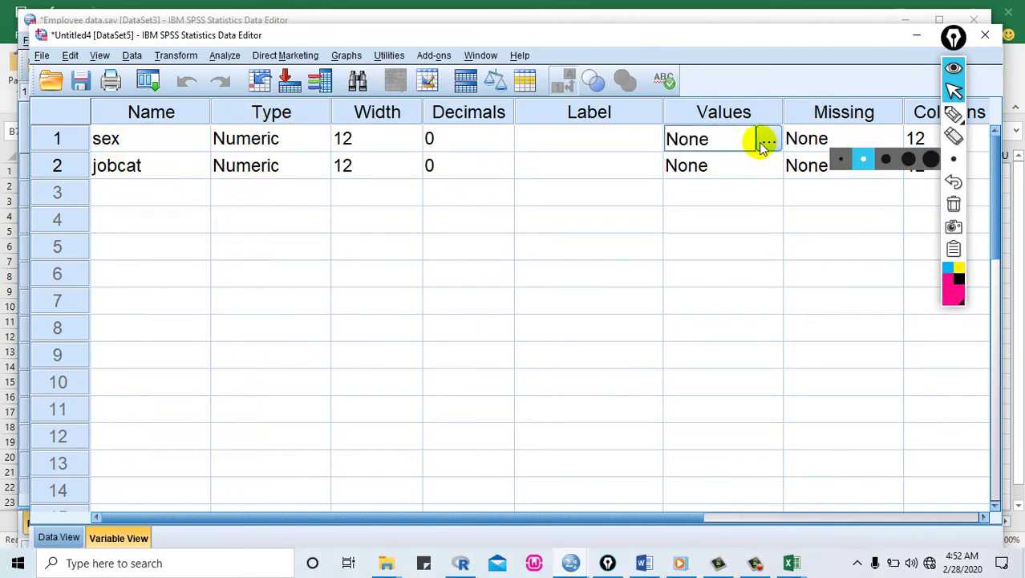
{"action": "left_click", "coordinate": [762, 144]}
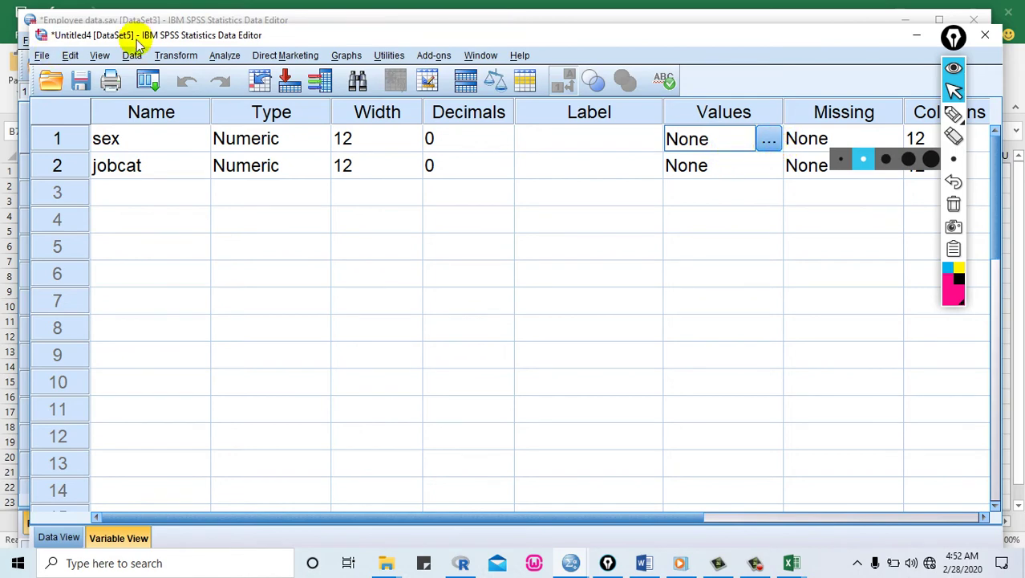
{"action": "left_click", "coordinate": [178, 55]}
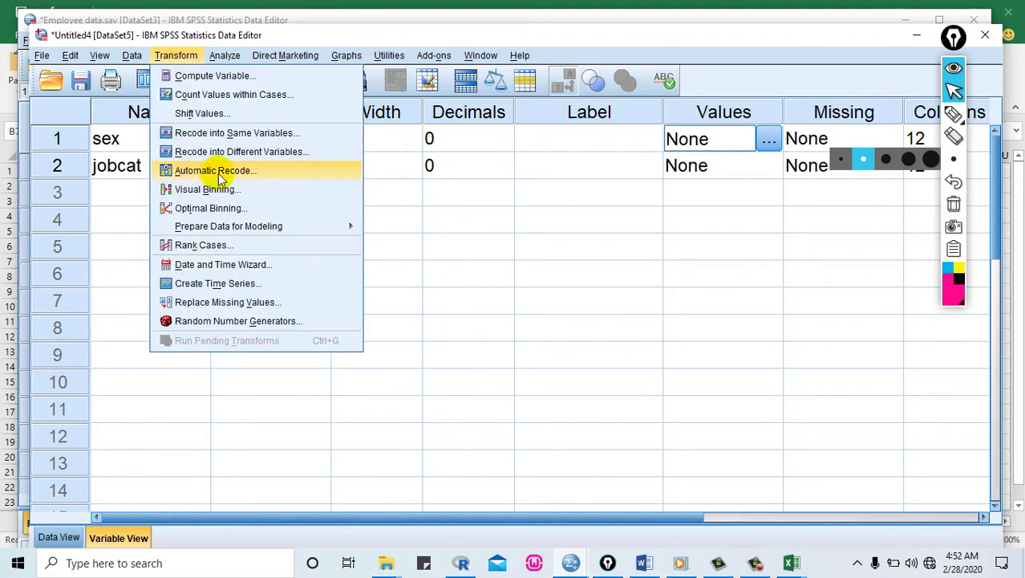
{"action": "left_click", "coordinate": [684, 41]}
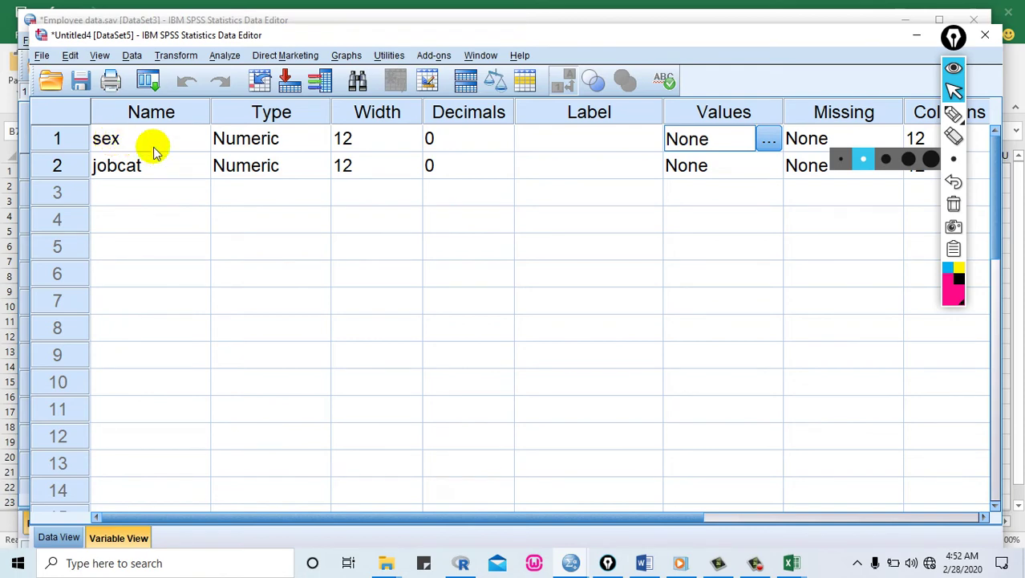
- Define the value labels 1 = Female and 2 = Male for the sex variable and view them in the data
{"action": "left_click", "coordinate": [767, 143]}
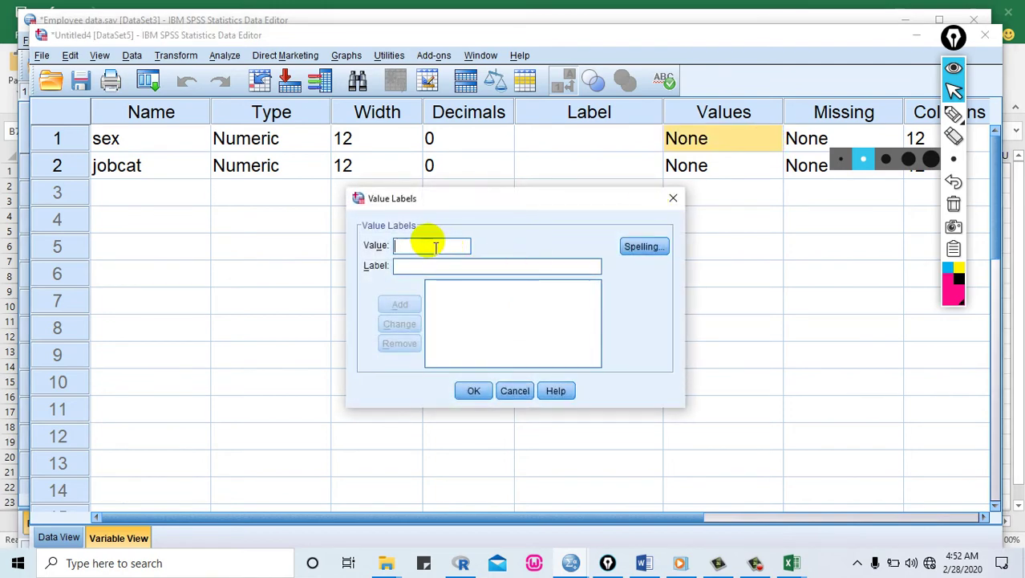
{"action": "type", "text": "1"}
{"action": "left_click", "coordinate": [419, 268]}
{"action": "type", "text": "F"}
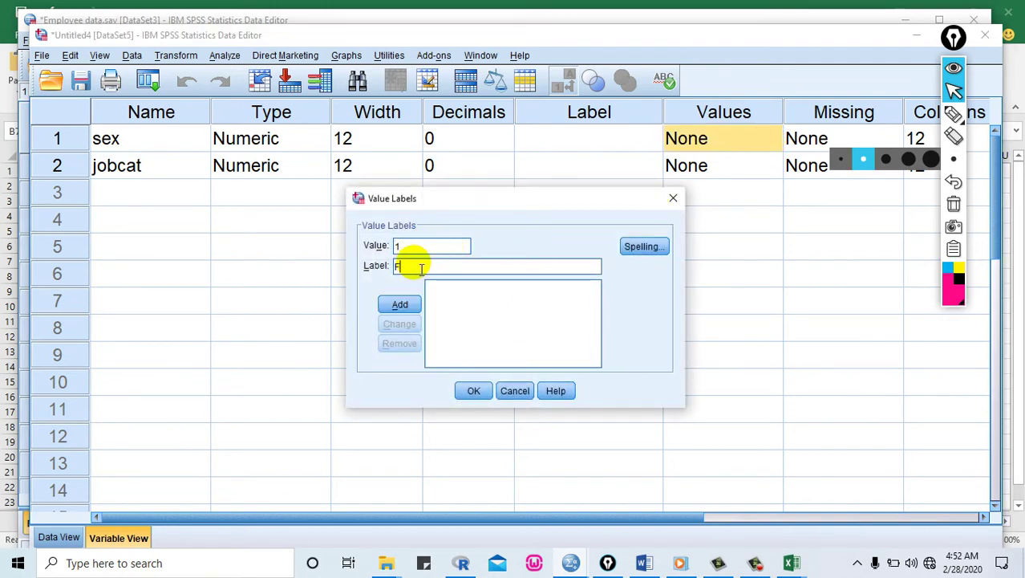
{"action": "type", "text": "emale"}
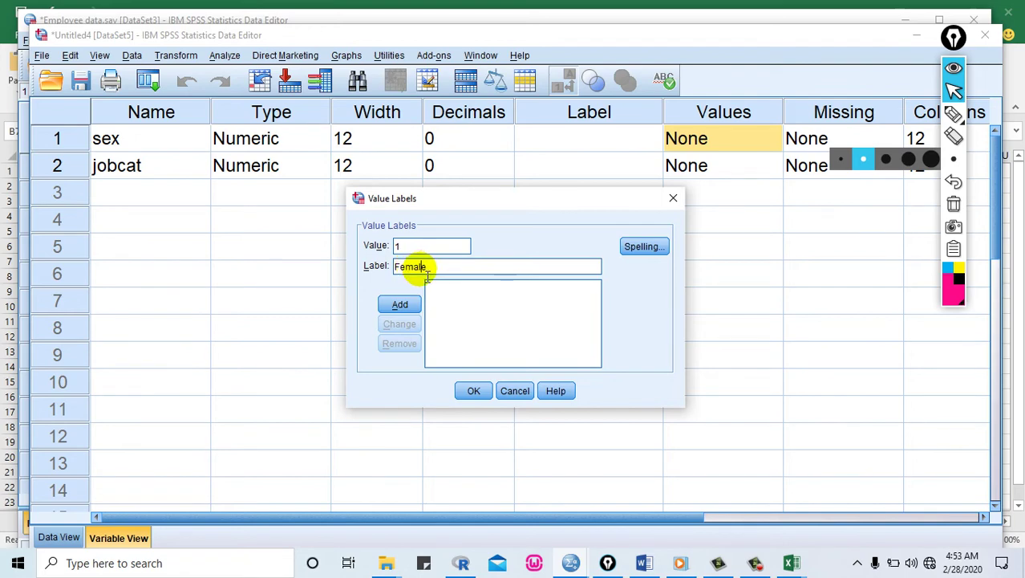
{"action": "left_click", "coordinate": [398, 307]}
{"action": "type", "text": "2"}
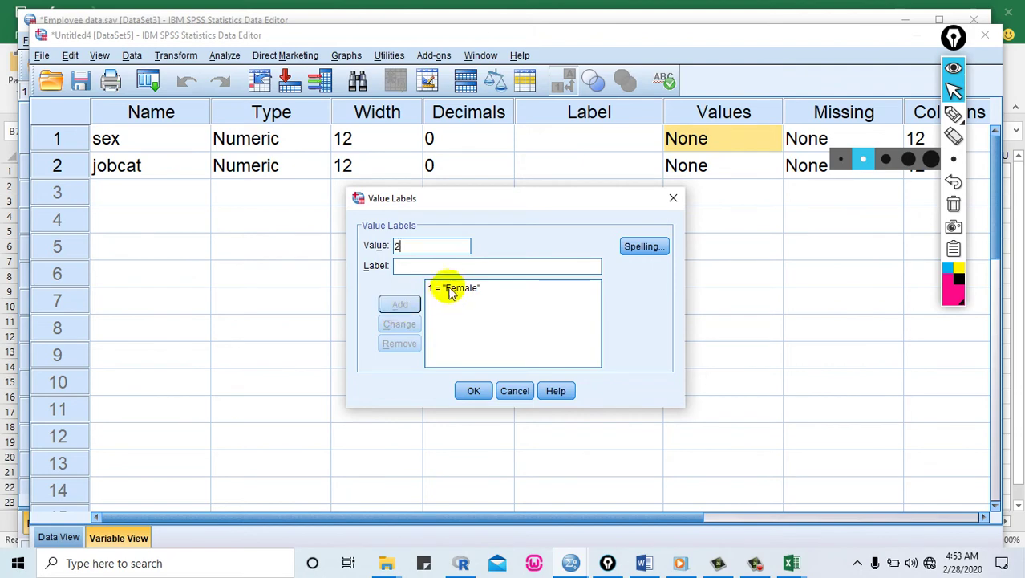
{"action": "left_click", "coordinate": [433, 267]}
{"action": "type", "text": "Male"}
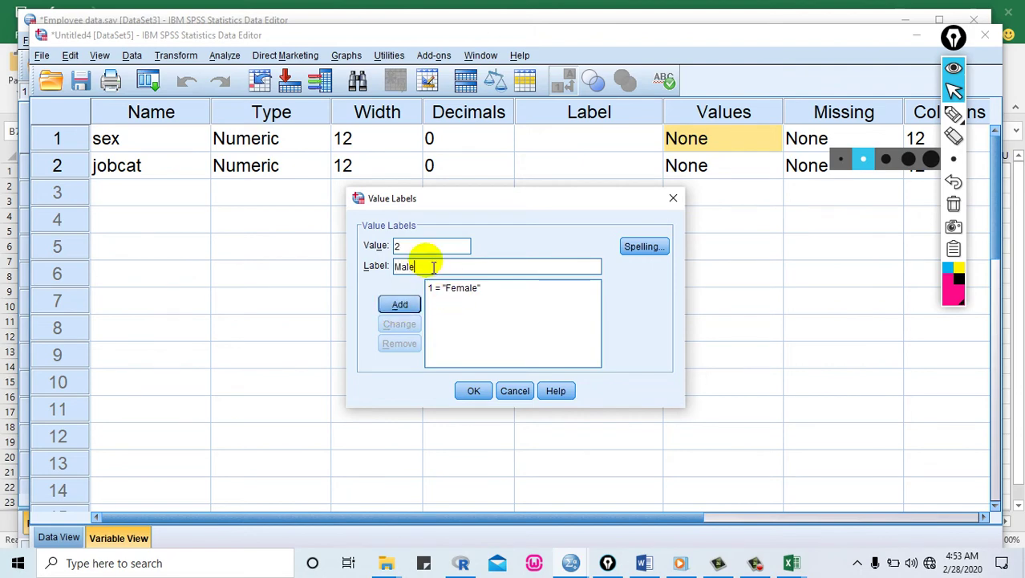
{"action": "left_click", "coordinate": [401, 305]}
{"action": "left_click", "coordinate": [473, 392]}
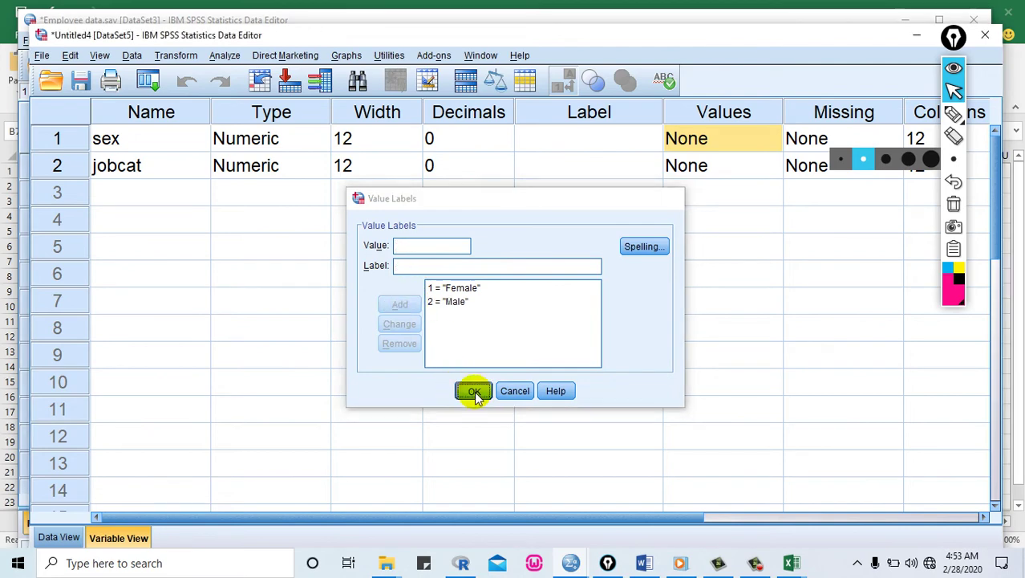
{"action": "left_click", "coordinate": [53, 537]}
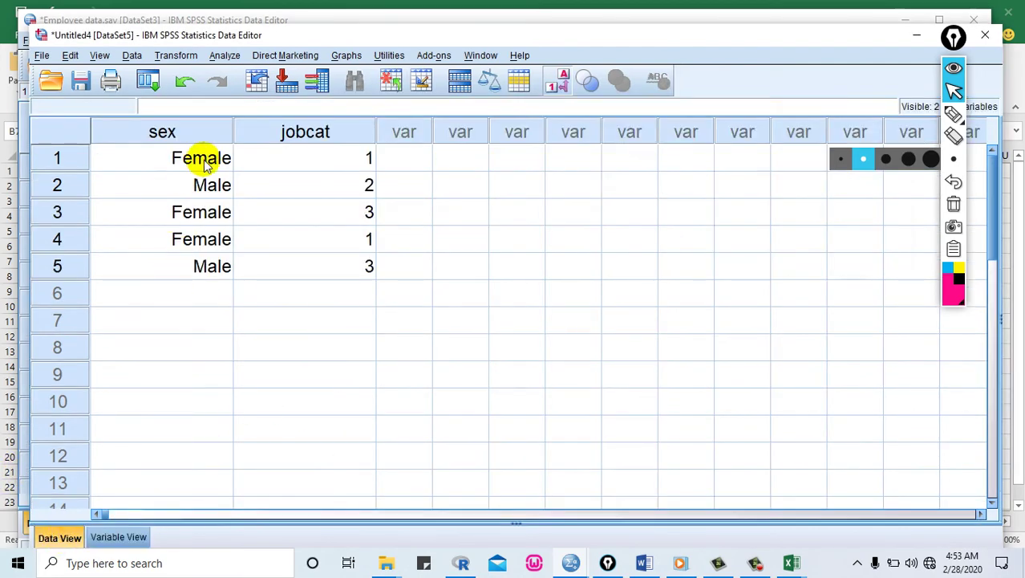
- Define the value labels 1 = Clerical and 2 = Custodial for the jobcat variable
{"action": "left_click", "coordinate": [124, 535]}
{"action": "left_click", "coordinate": [754, 166]}
{"action": "left_click", "coordinate": [774, 166]}
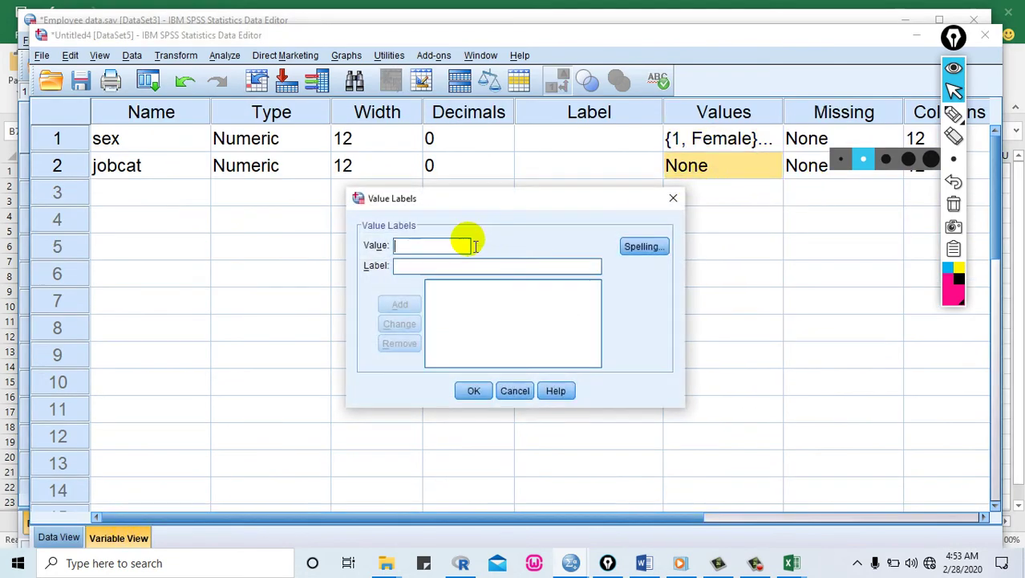
{"action": "type", "text": "1"}
{"action": "left_click", "coordinate": [420, 271]}
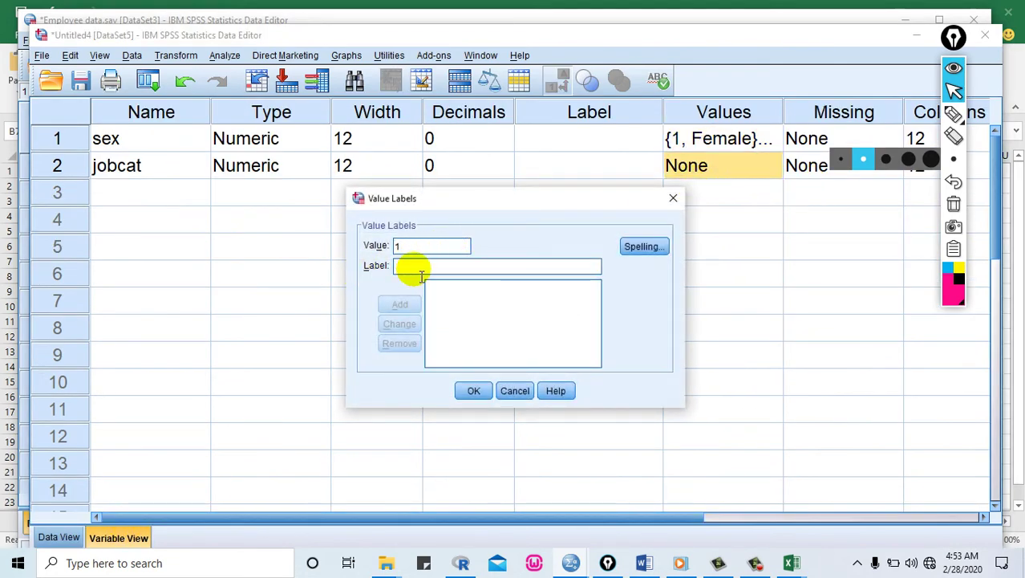
{"action": "type", "text": "Clerical"}
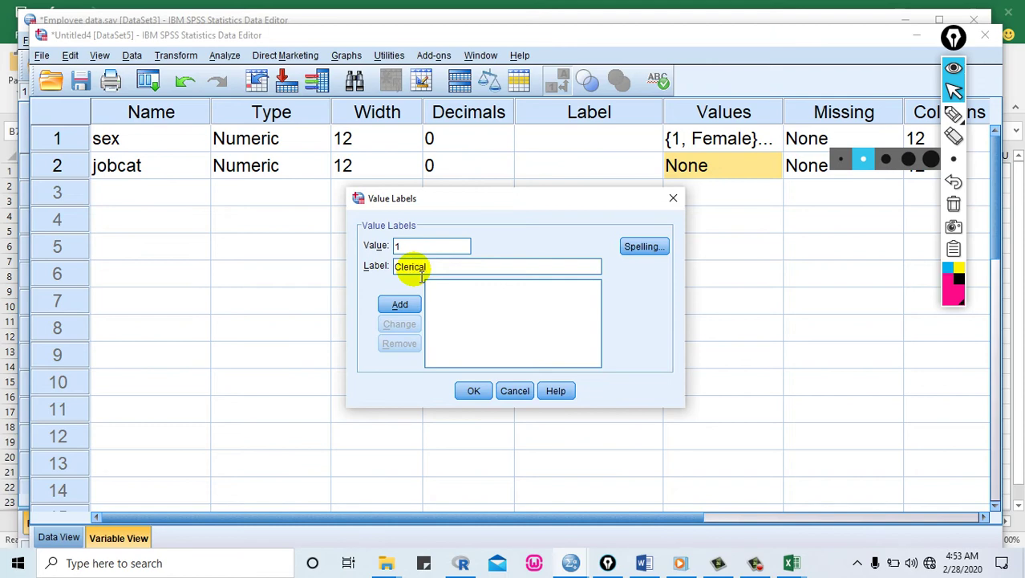
{"action": "left_click", "coordinate": [399, 305]}
{"action": "type", "text": "2"}
{"action": "left_click", "coordinate": [426, 271]}
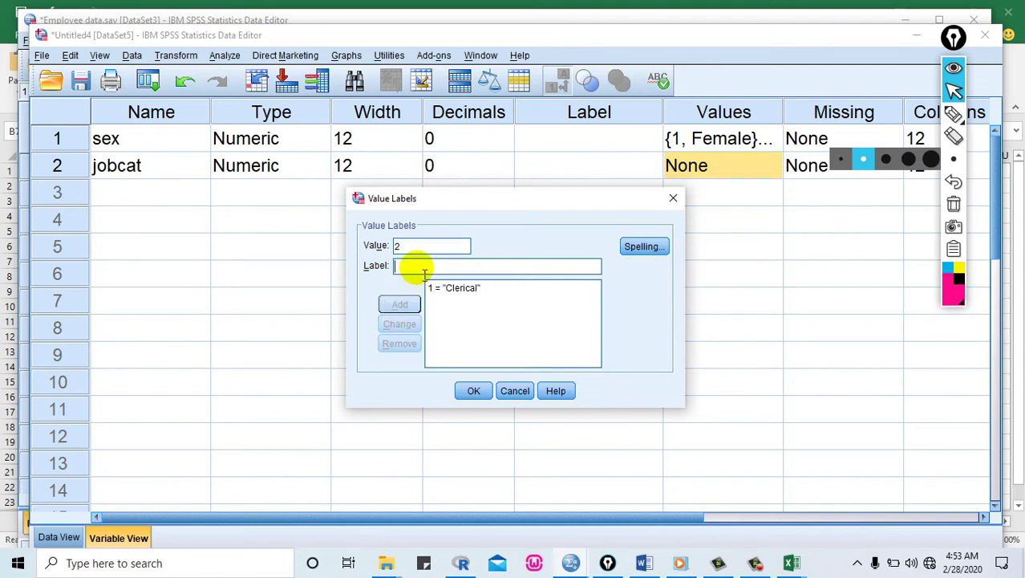
{"action": "type", "text": "Custodial"}
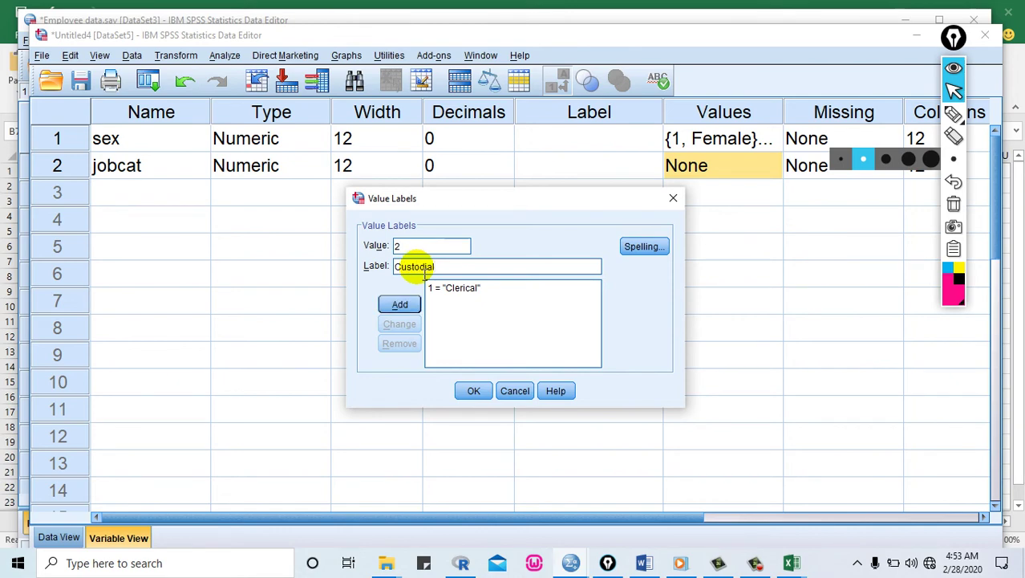
{"action": "left_click", "coordinate": [400, 304]}
- Add the value label 3 = Manager to jobcat, apply the labels, and toggle their display in the data
{"action": "type", "text": "3"}
{"action": "left_click", "coordinate": [424, 271]}
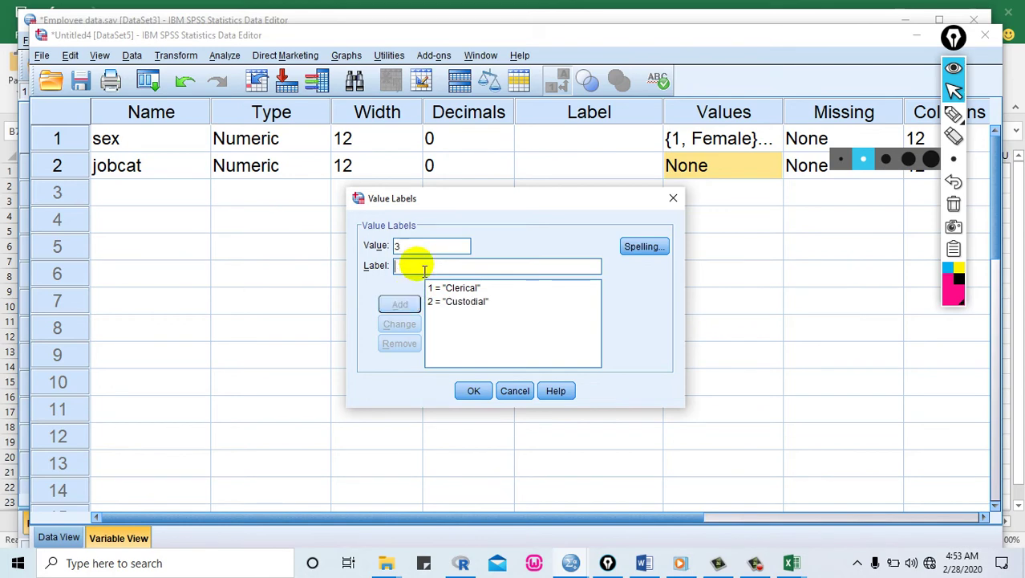
{"action": "type", "text": "Maager"}
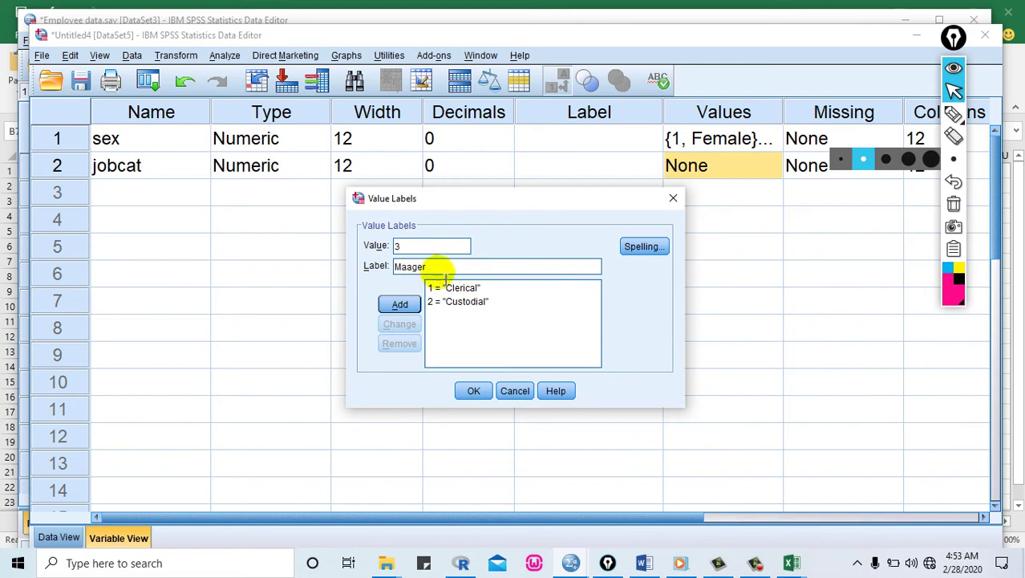
{"action": "left_click", "coordinate": [408, 269]}
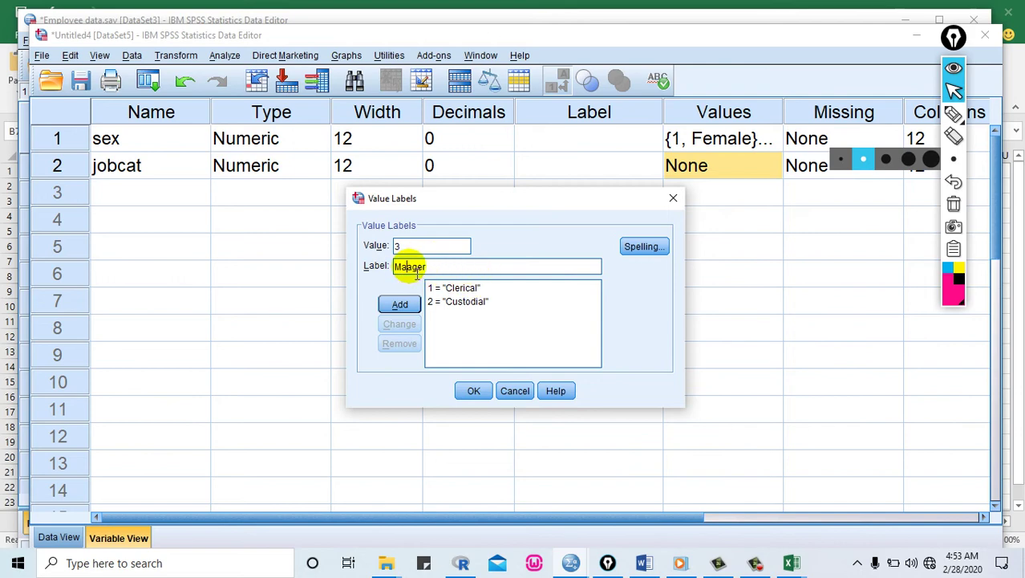
{"action": "type", "text": "n"}
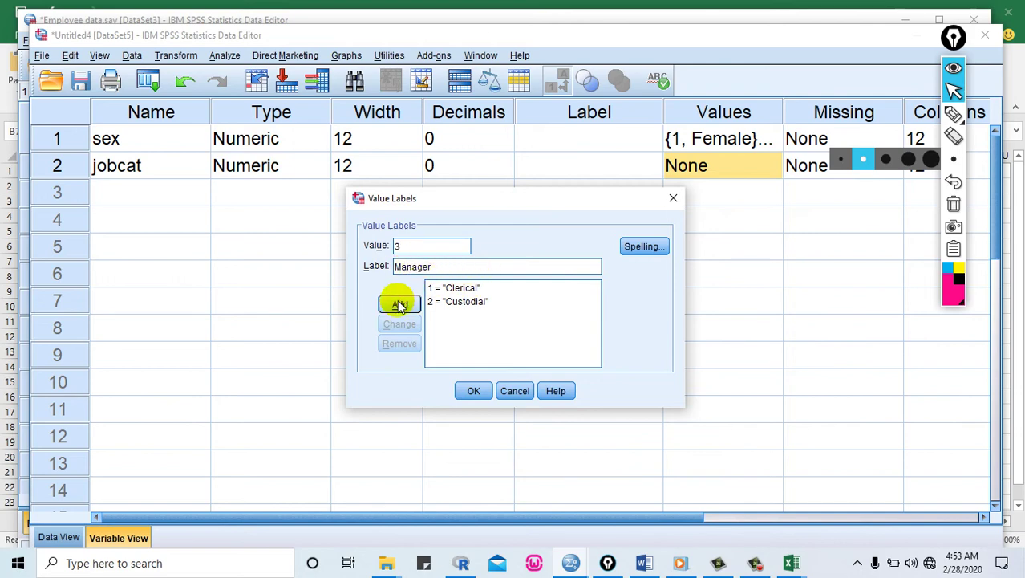
{"action": "left_click", "coordinate": [398, 303]}
{"action": "left_click", "coordinate": [476, 390]}
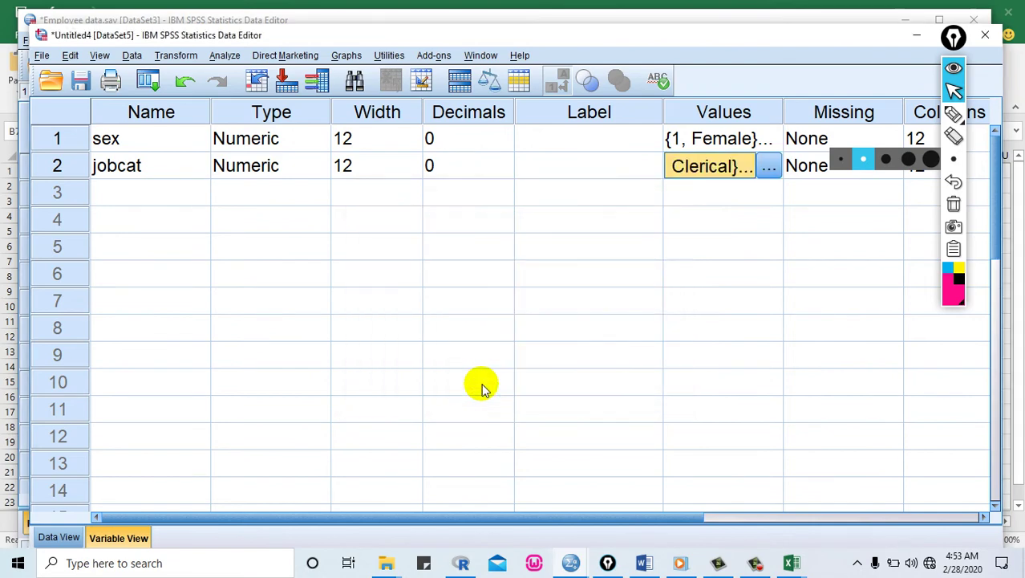
{"action": "left_click", "coordinate": [48, 538]}
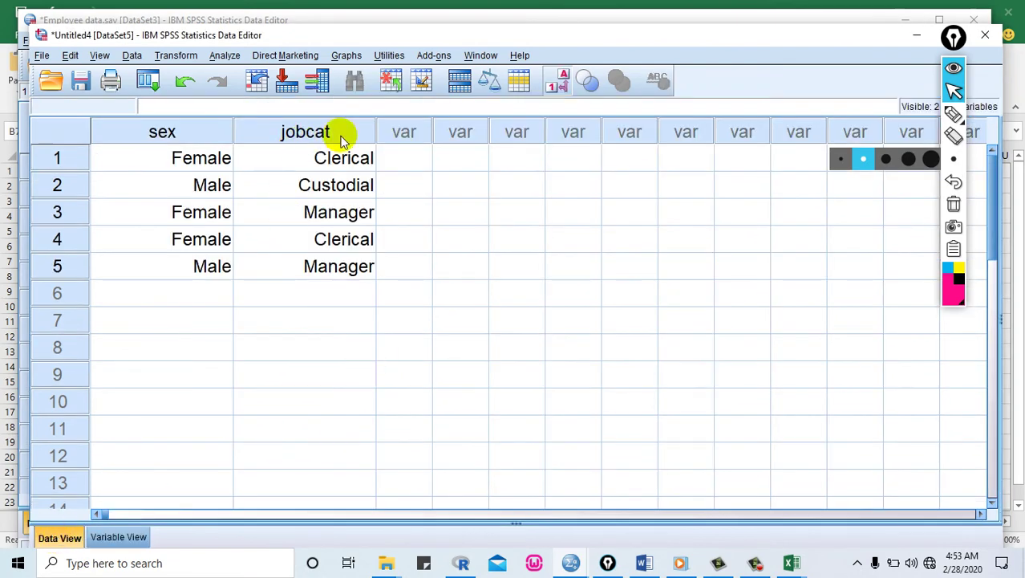
{"action": "left_click", "coordinate": [559, 82]}
{"action": "left_click", "coordinate": [559, 84]}
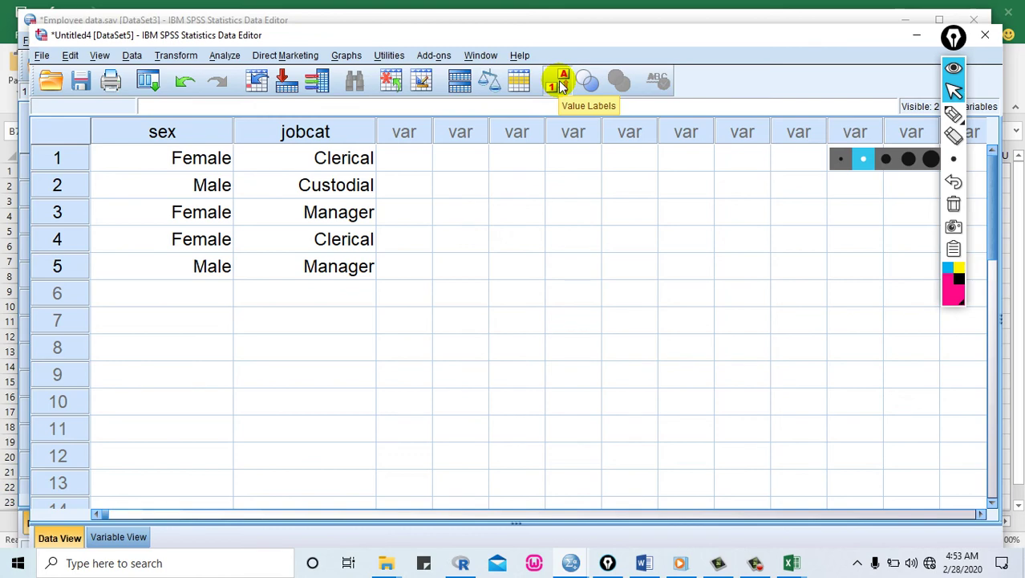
- Switch to the data_ex workbook in Excel and replace the sex codes in A2 and A3 of Sheet2 with femae and mae
{"action": "mouse_move", "coordinate": [789, 561]}
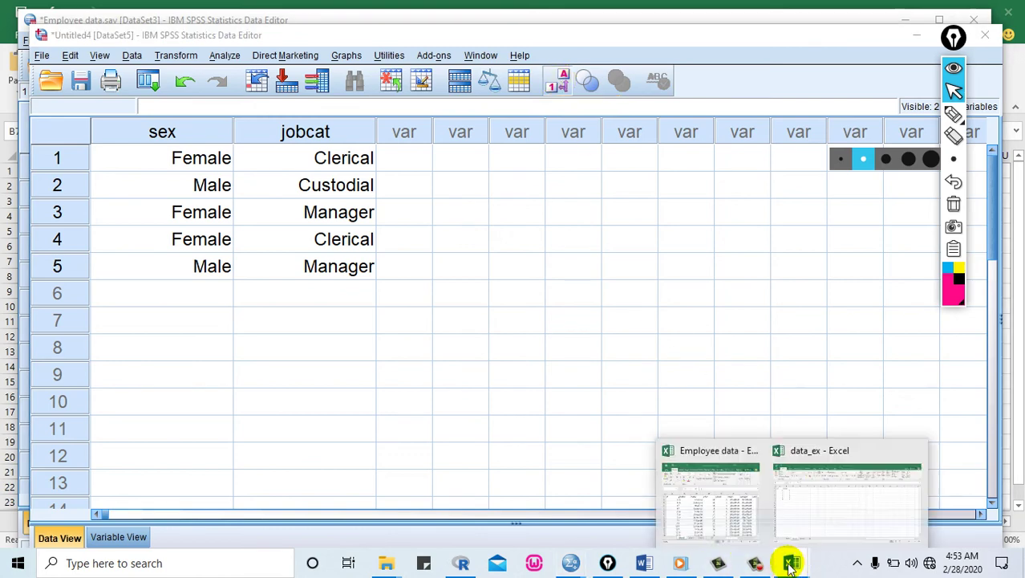
{"action": "left_click", "coordinate": [836, 496]}
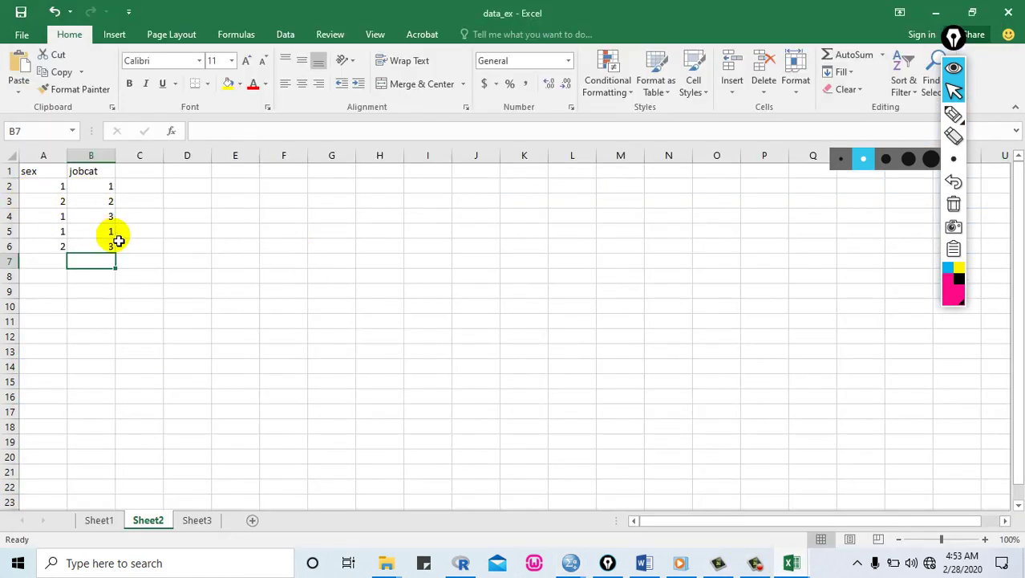
{"action": "left_click", "coordinate": [105, 189]}
{"action": "left_click", "coordinate": [56, 191]}
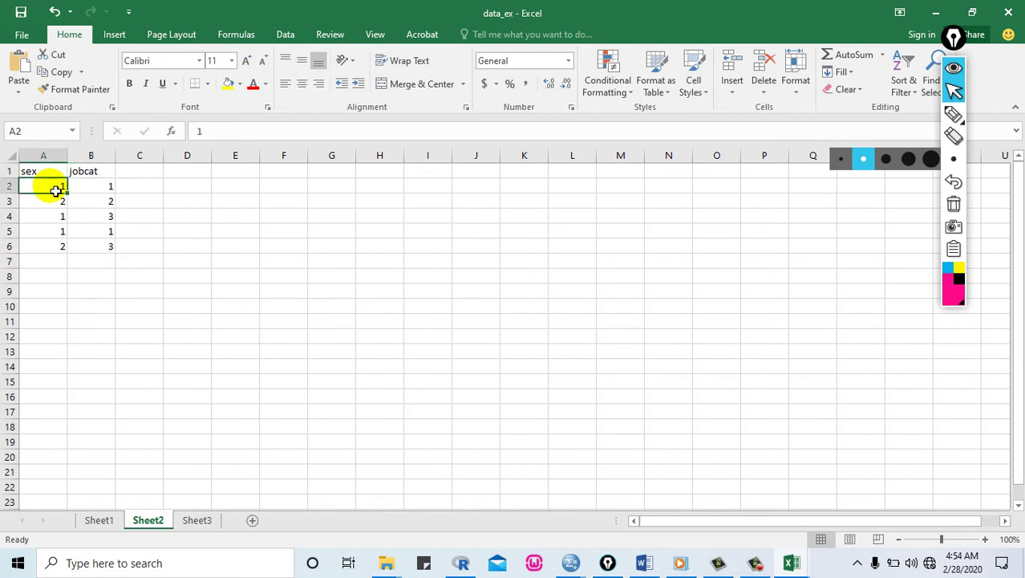
{"action": "type", "text": "femae"}
{"action": "key", "text": "Return"}
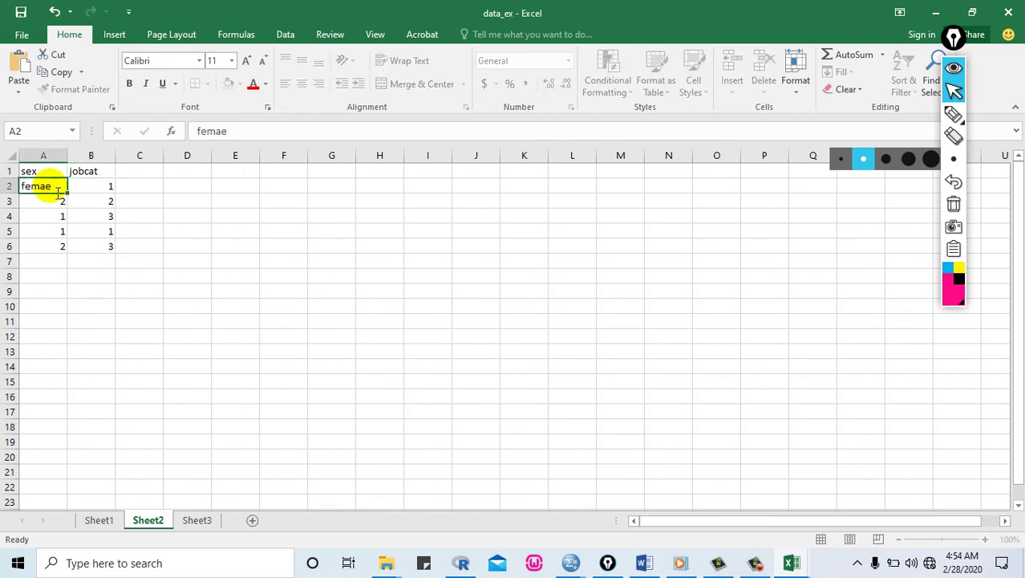
{"action": "type", "text": "mae"}
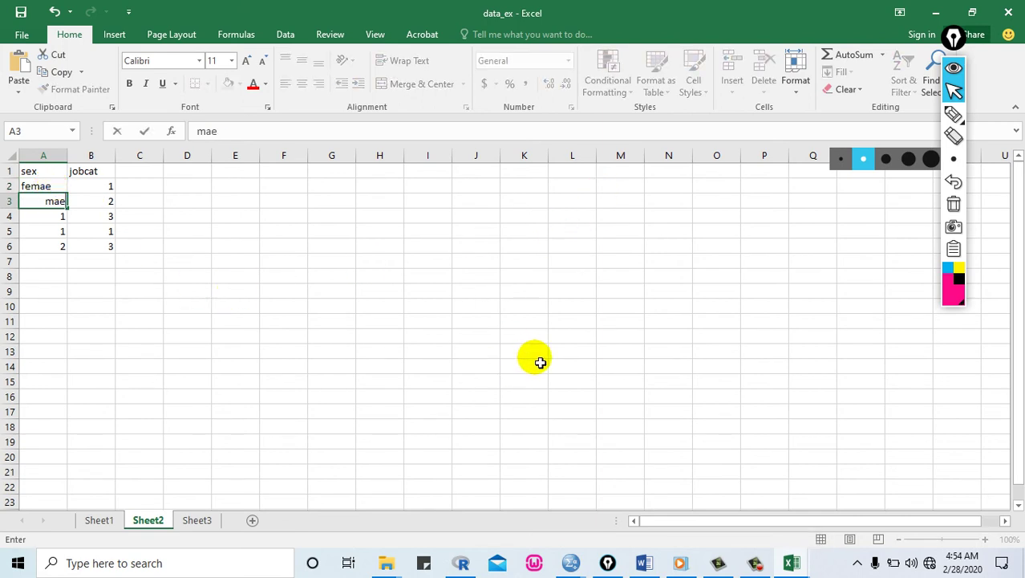
- Switch back to SPSS and bring up the Employee data.sav data window
{"action": "left_click", "coordinate": [571, 562]}
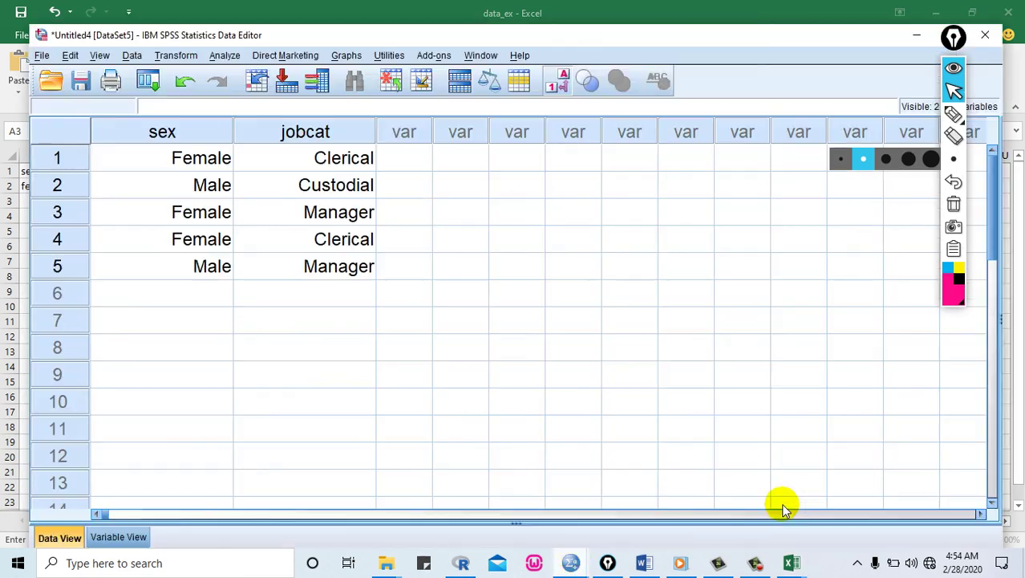
{"action": "left_click", "coordinate": [778, 504]}
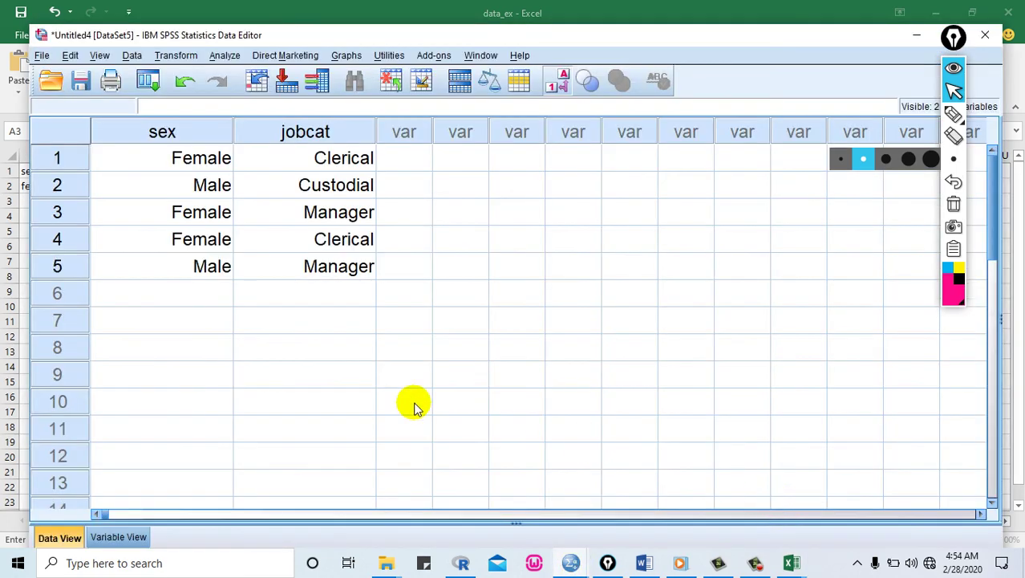
{"action": "mouse_move", "coordinate": [568, 560]}
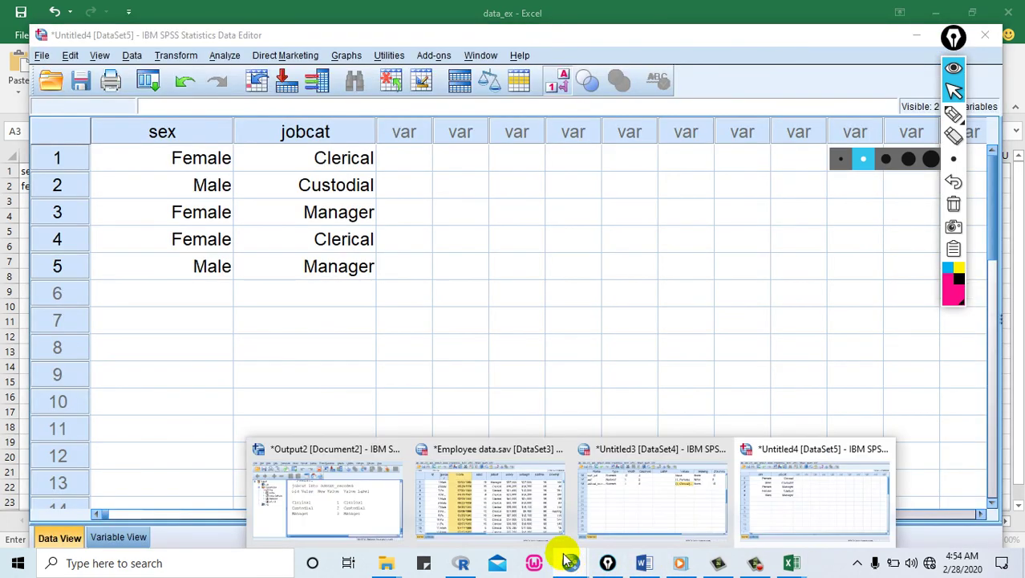
{"action": "left_click", "coordinate": [497, 493]}
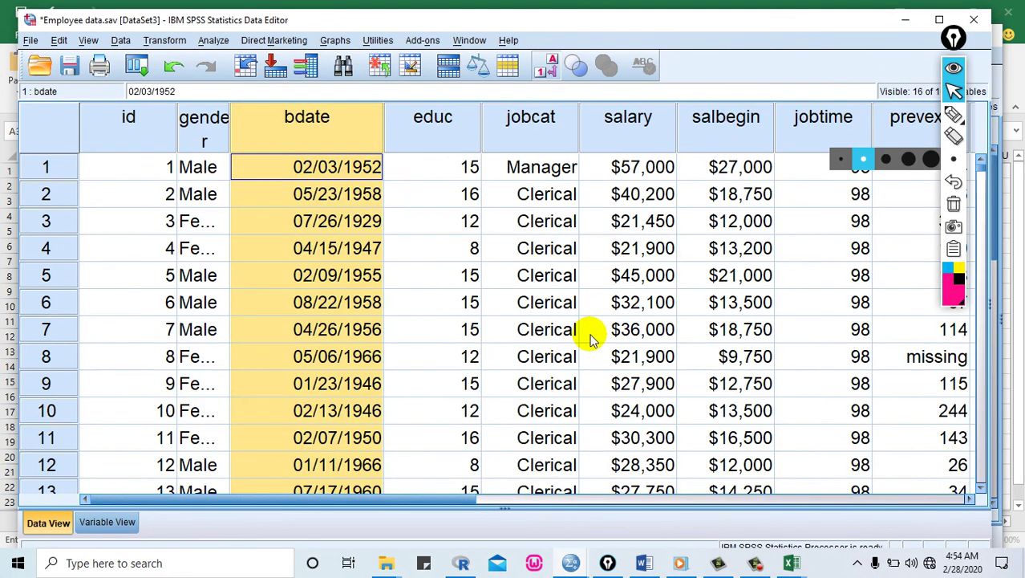